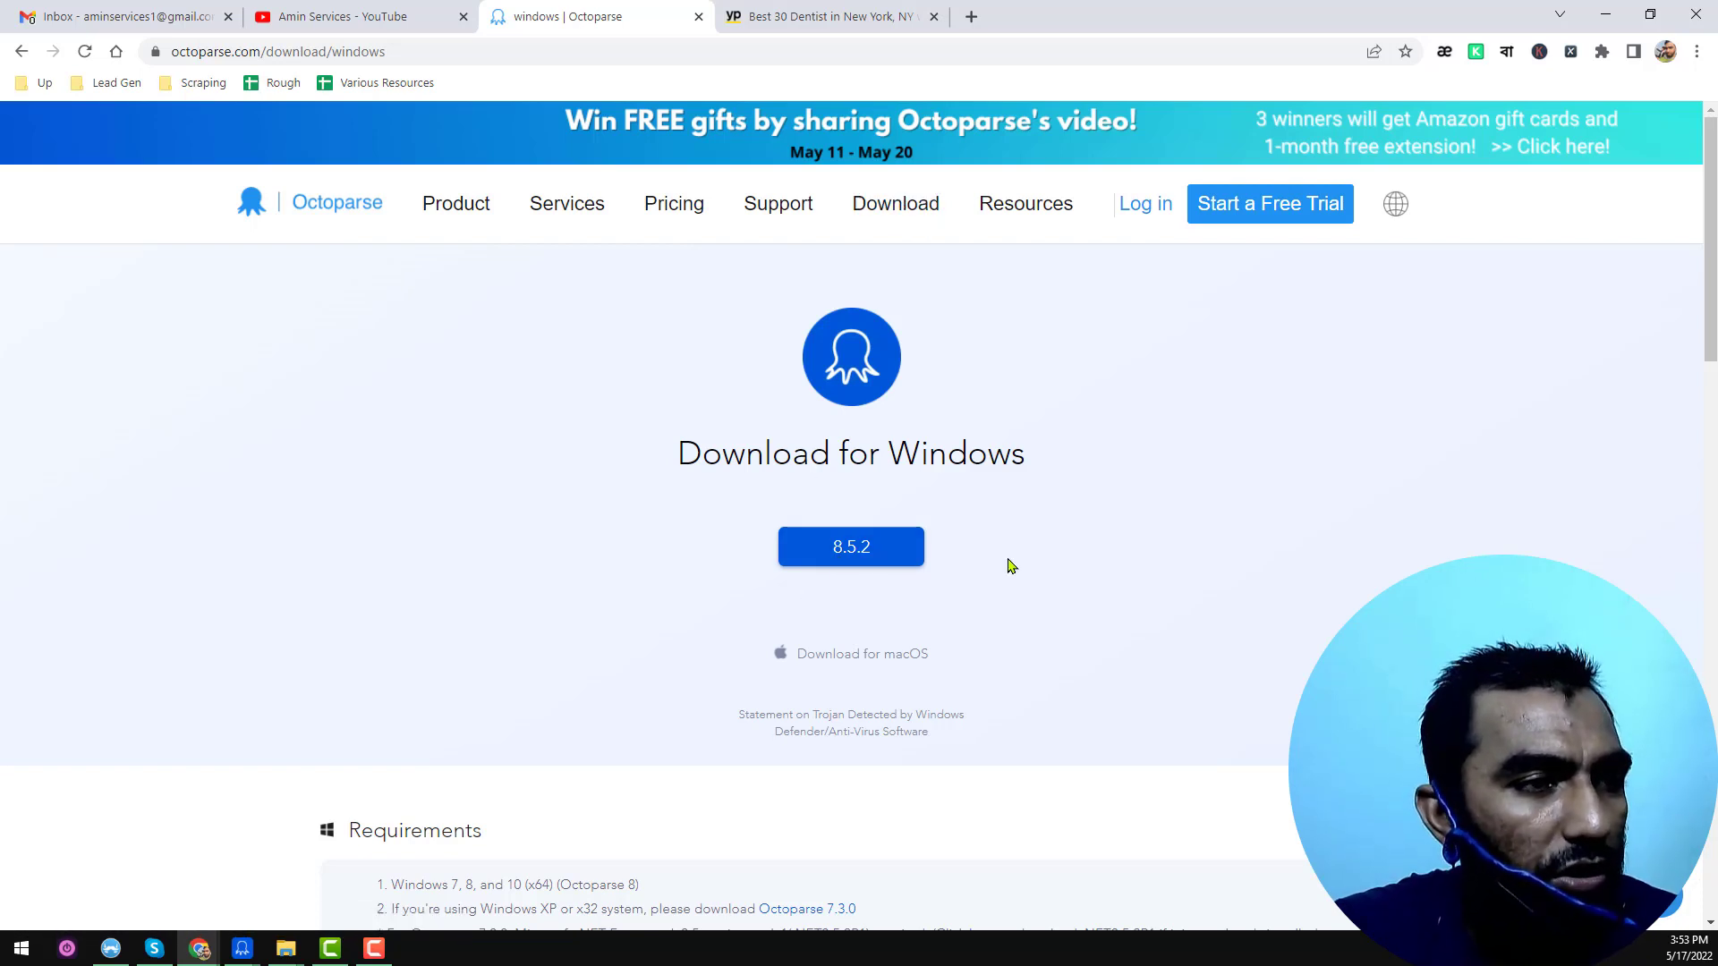
Step: Close the finished Export local data window in Octoparse
{"action": "scroll", "coordinate": [1008, 564], "scroll_direction": "down", "scroll_amount": 7}
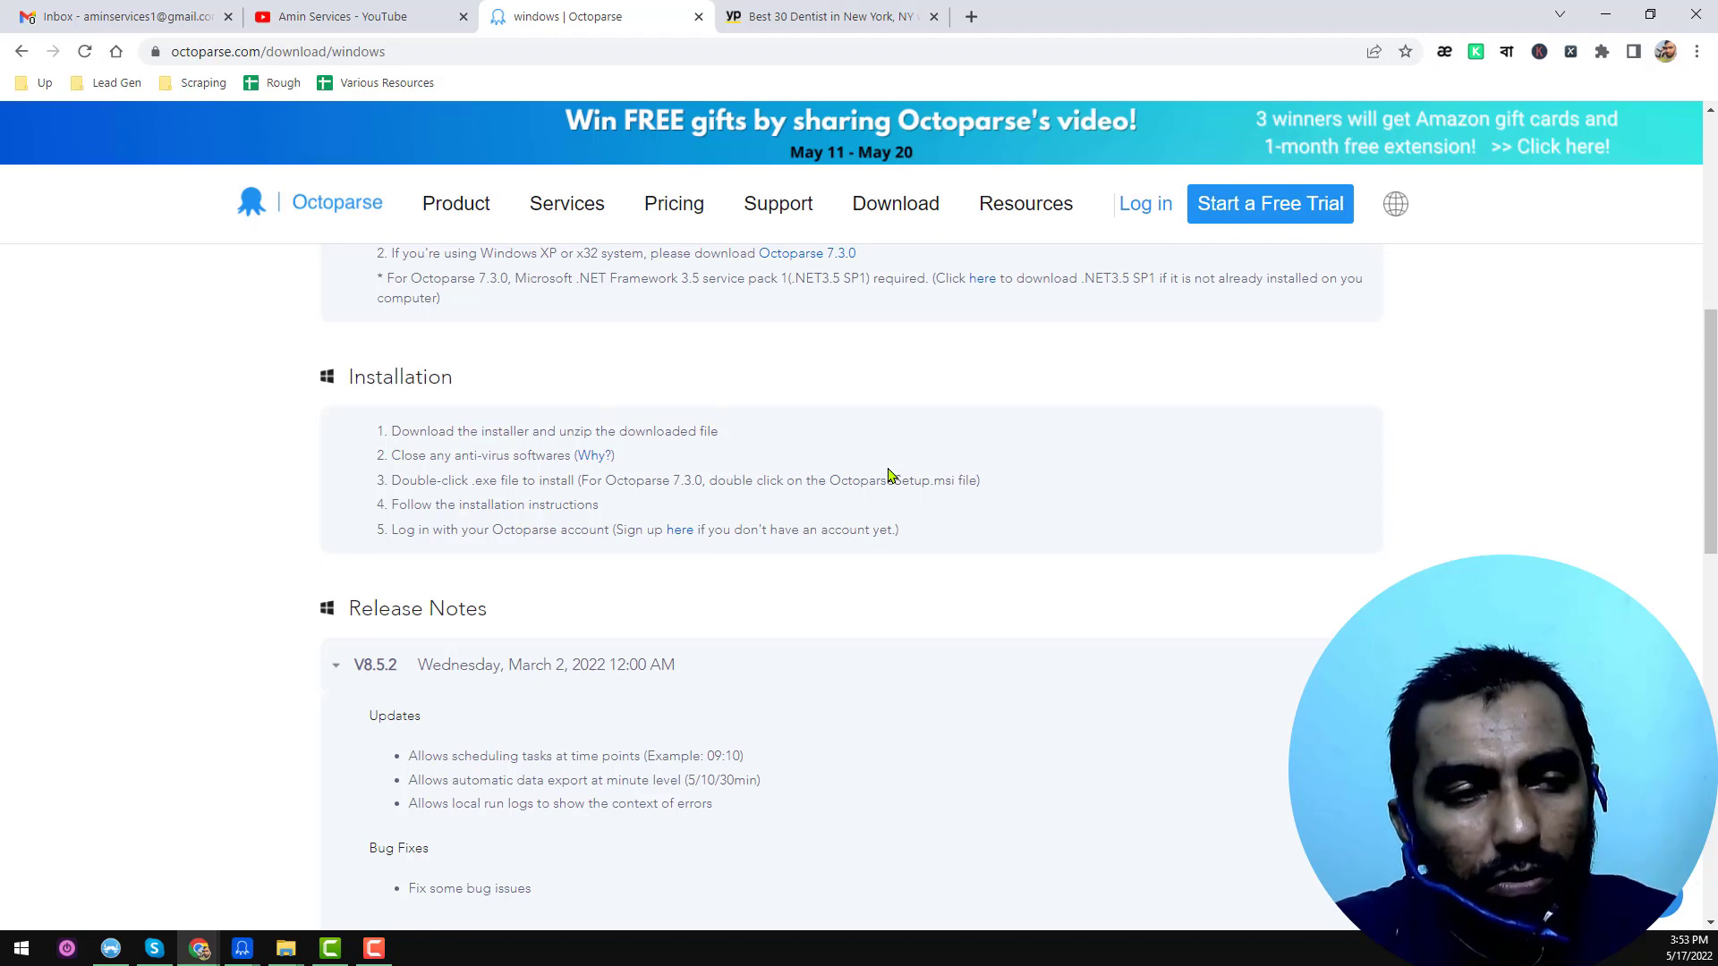
{"action": "scroll", "coordinate": [890, 472], "scroll_direction": "up", "scroll_amount": 7}
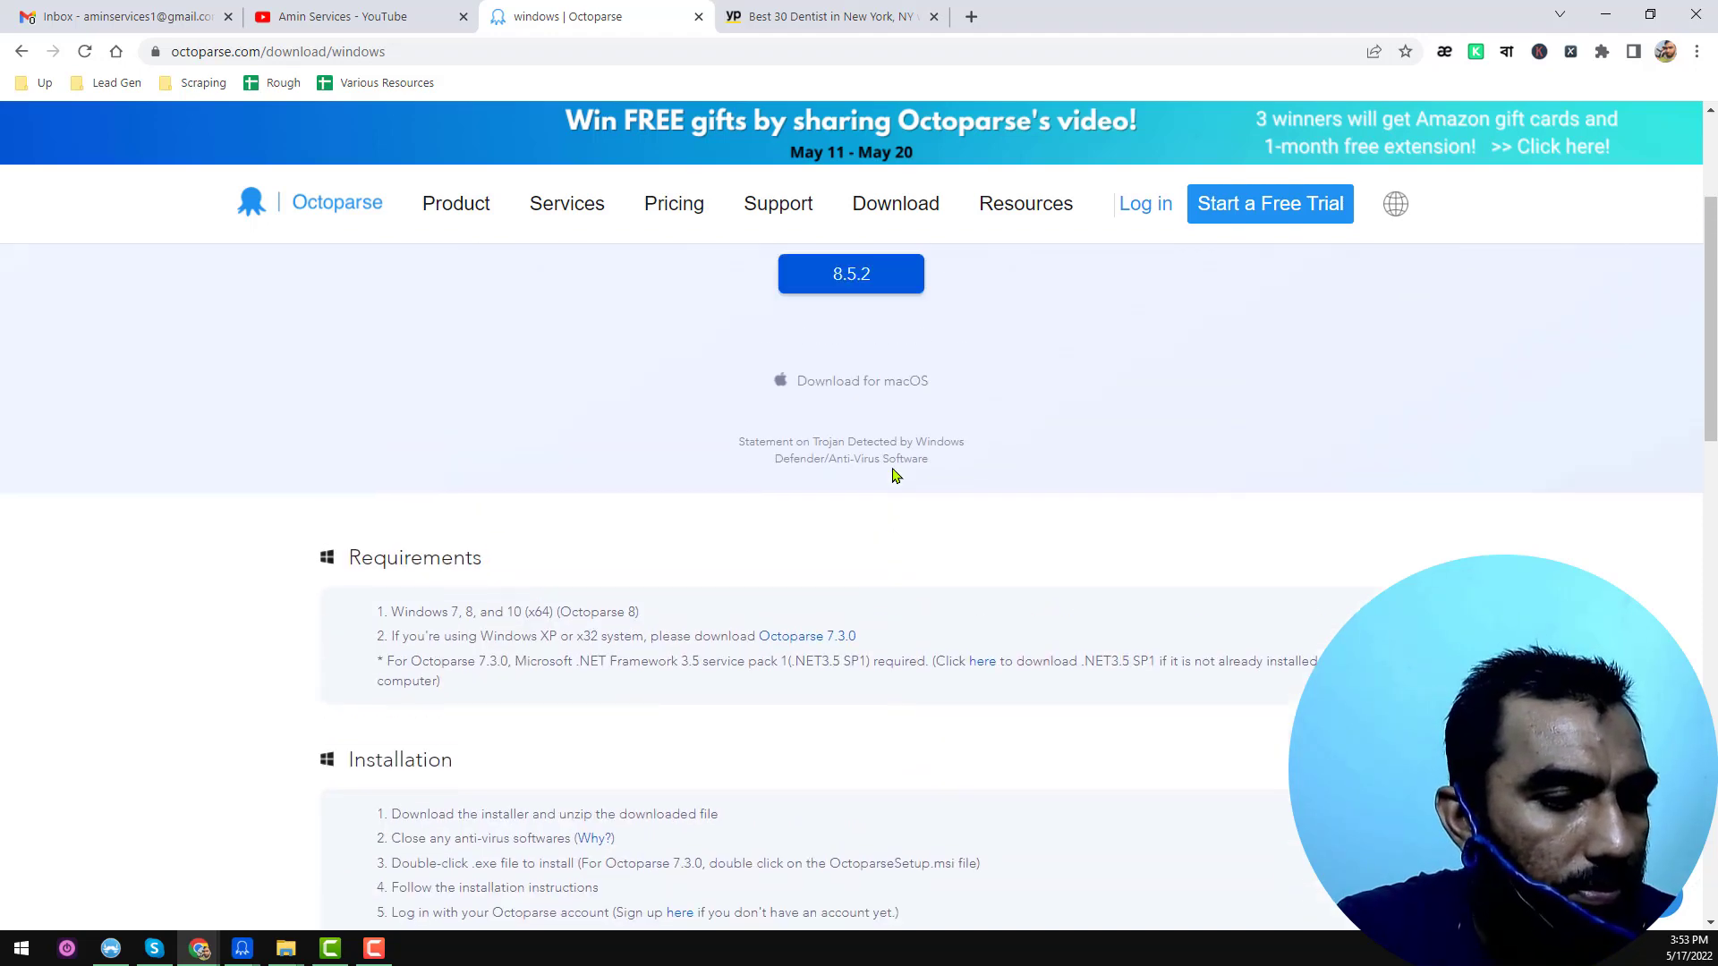
{"action": "left_click", "coordinate": [243, 950]}
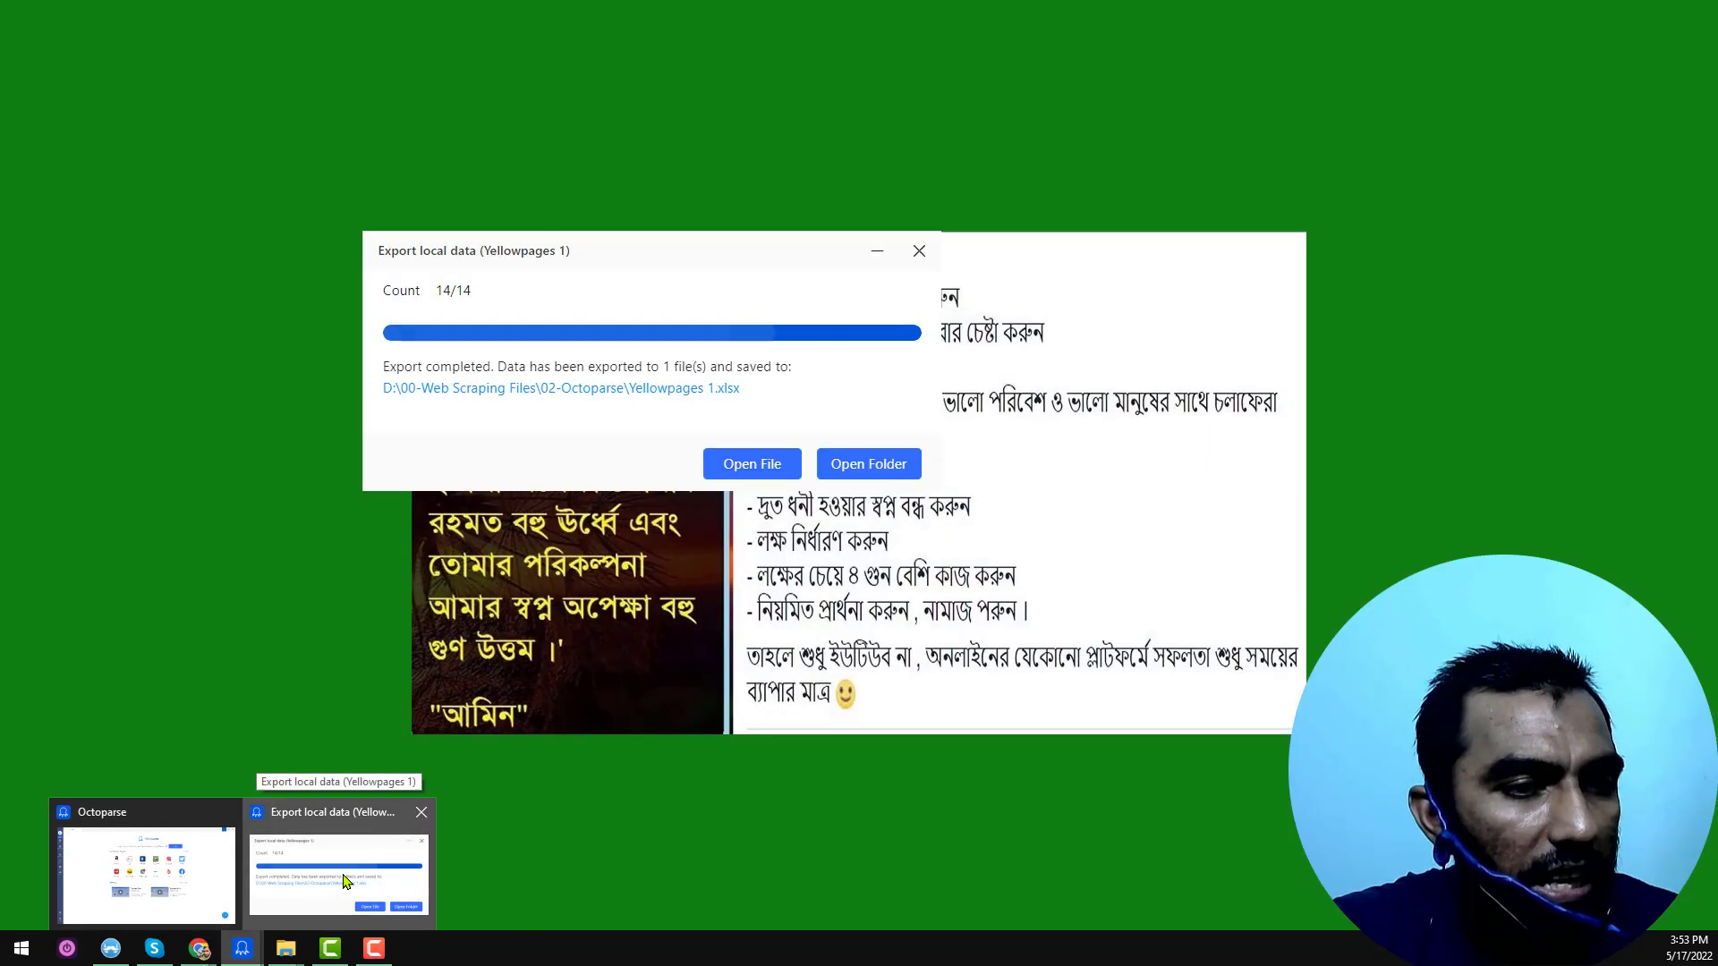
{"action": "left_click", "coordinate": [344, 883]}
{"action": "left_click", "coordinate": [921, 253]}
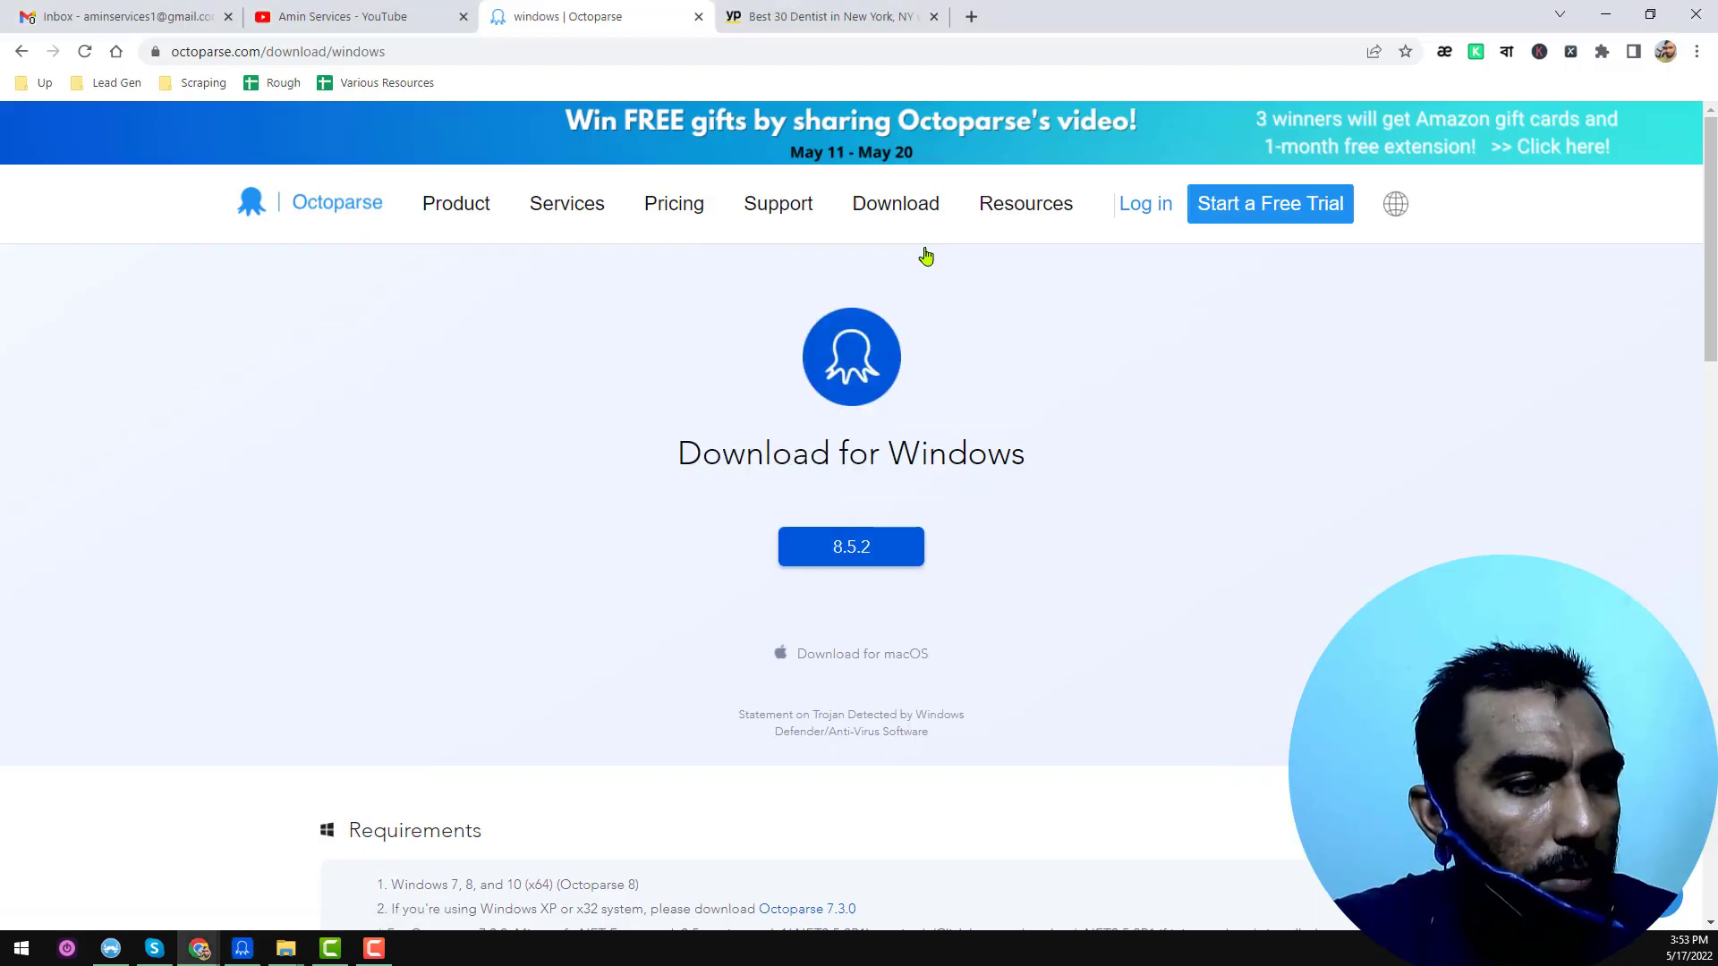
Step: Clear the old real-estate-agents URL from the Octoparse home search box, then return to Chrome
{"action": "left_click", "coordinate": [242, 948]}
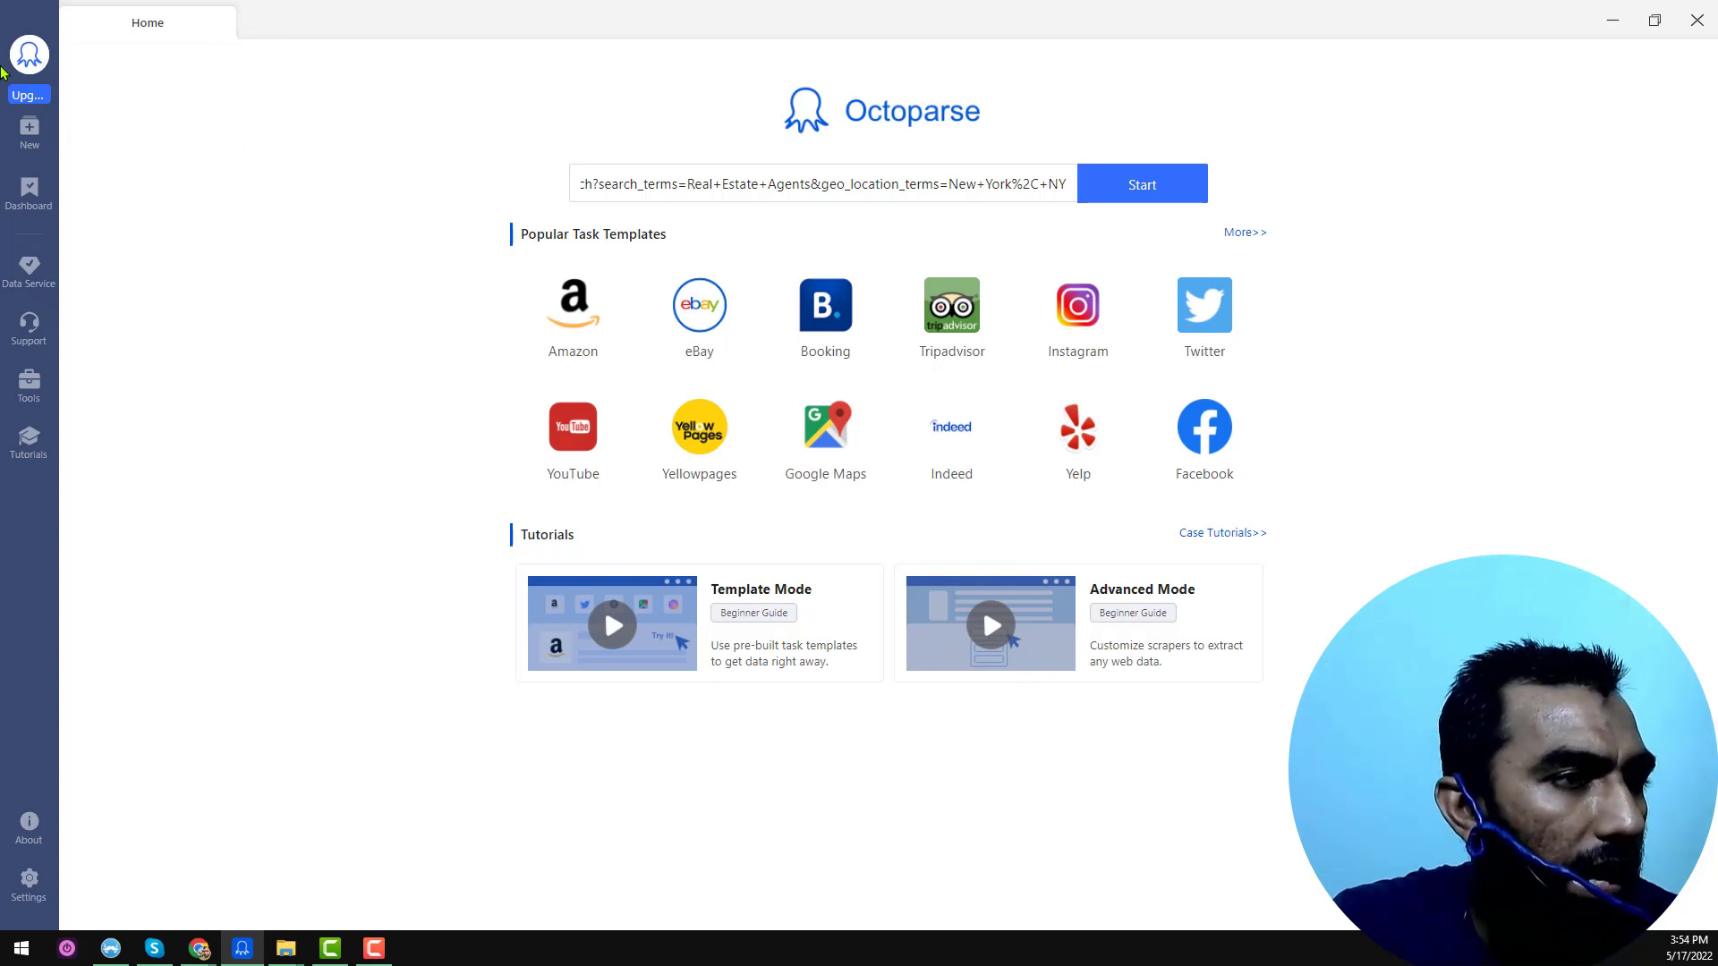
{"action": "left_click", "coordinate": [776, 177]}
{"action": "key", "text": "ctrl+a"}
{"action": "key", "text": "BackSpace"}
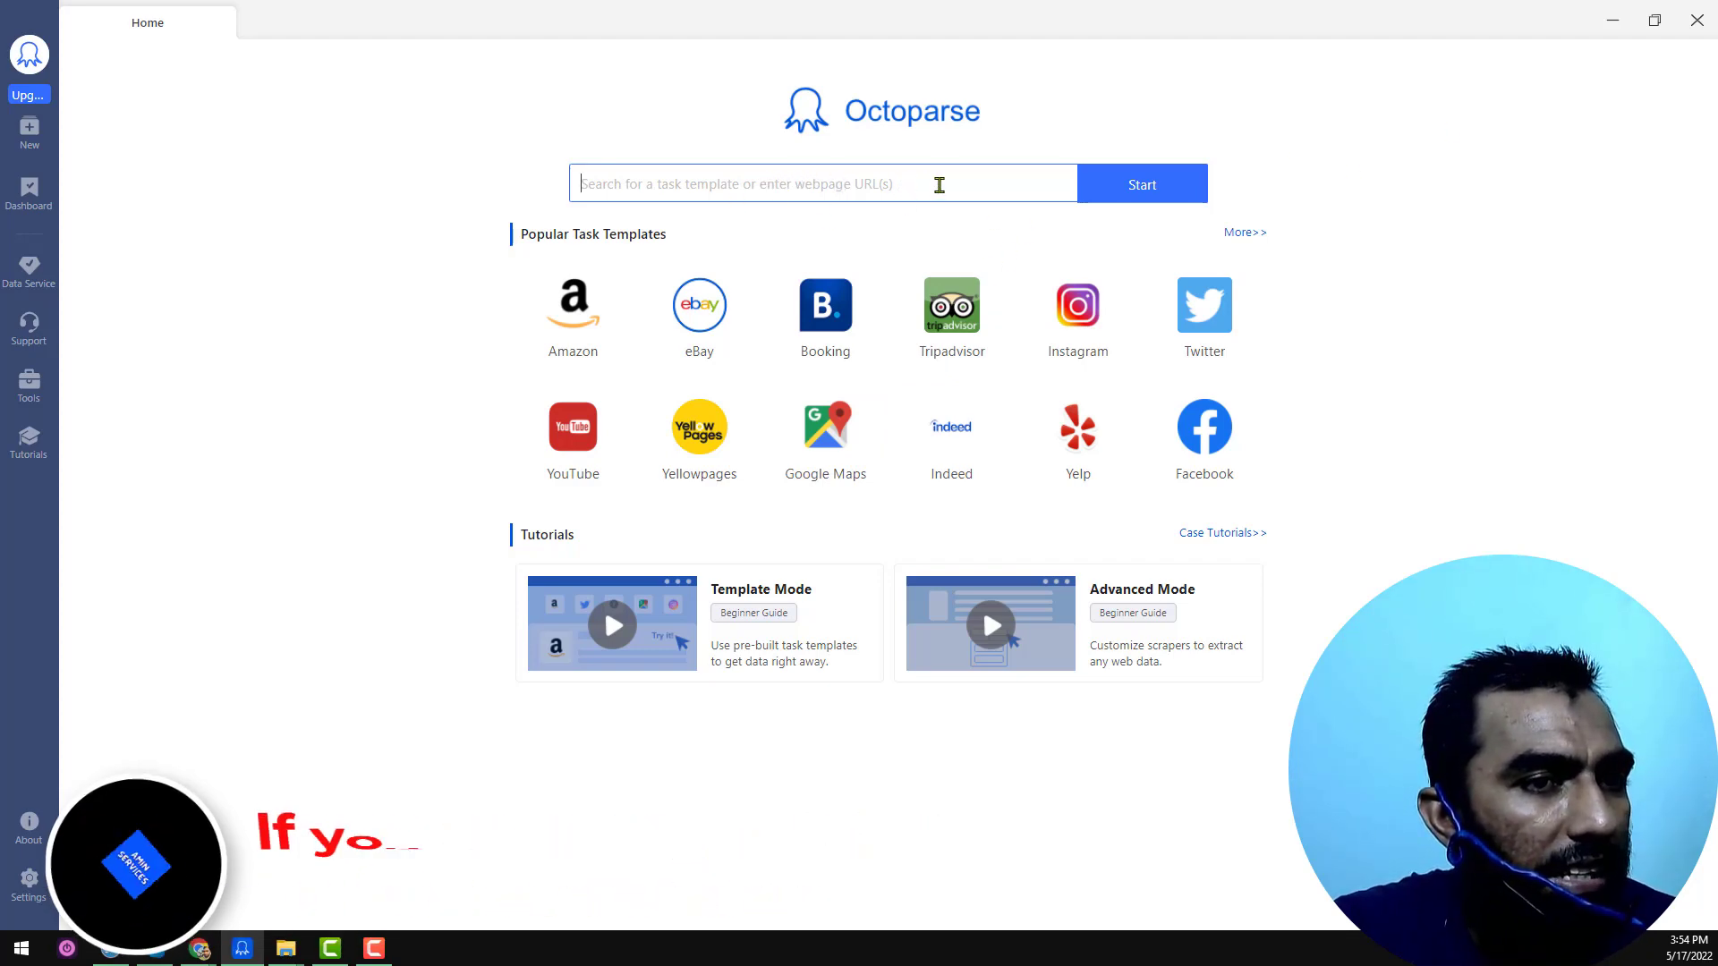
{"action": "left_click", "coordinate": [939, 185]}
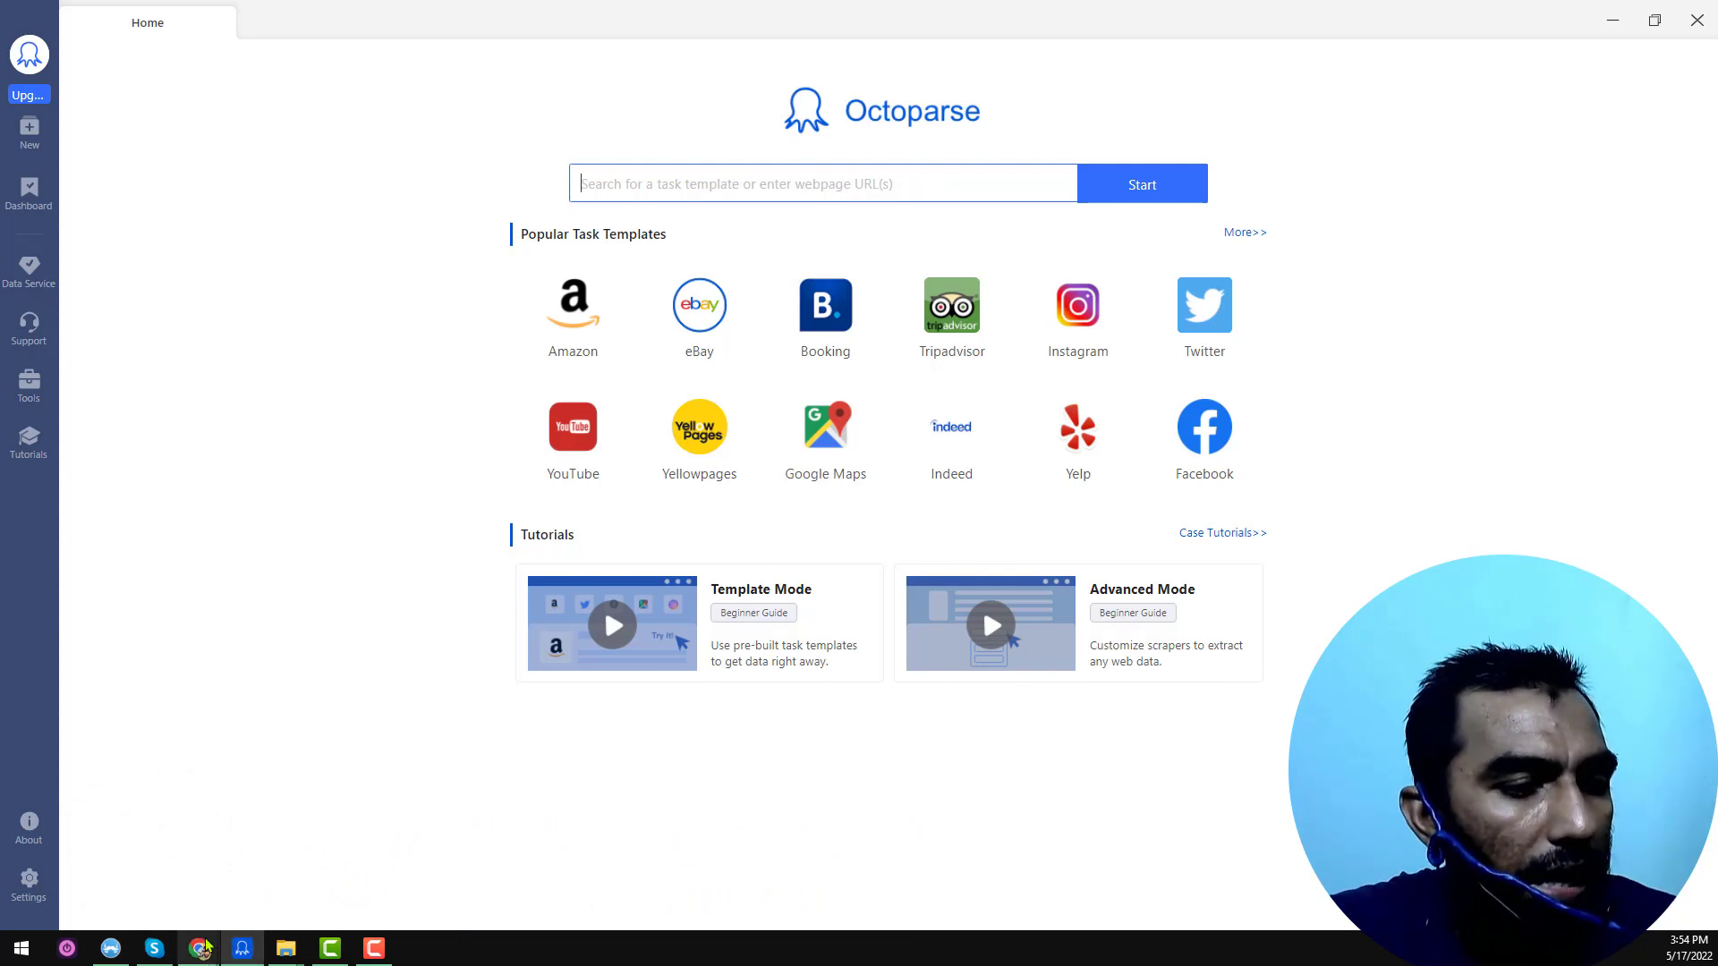
{"action": "mouse_move", "coordinate": [198, 949]}
{"action": "left_click", "coordinate": [142, 894]}
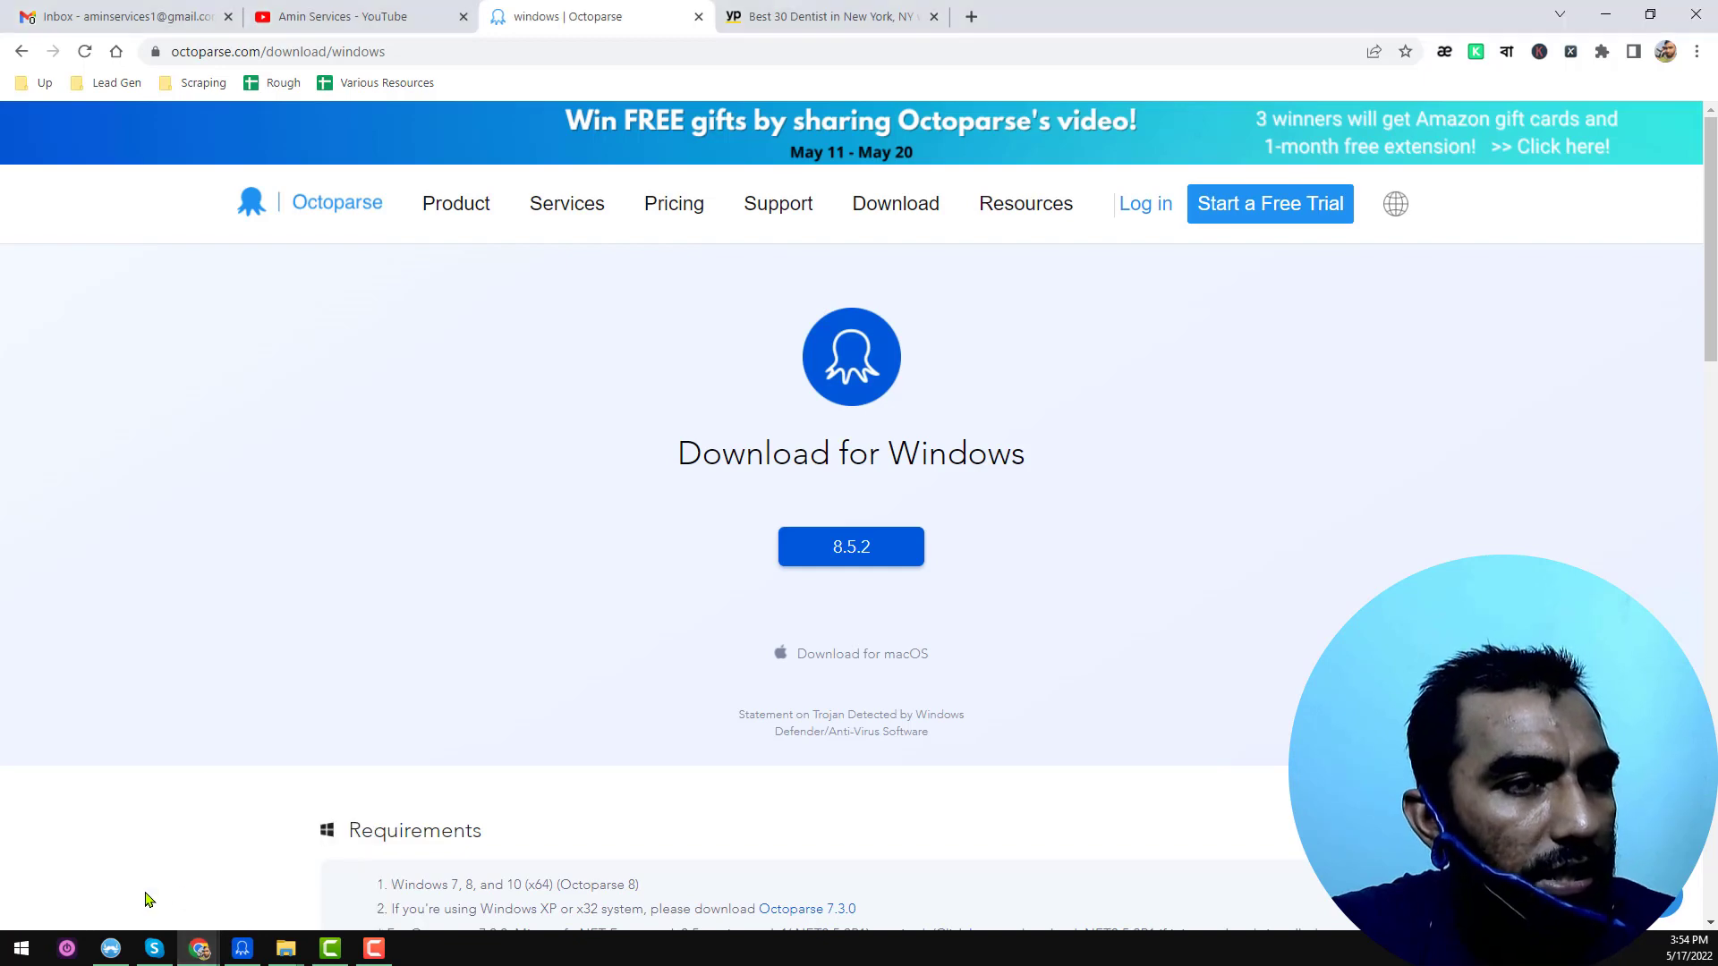
Step: Search Yellow Pages for 'dentist' in Dallas, TX and copy the results page URL
{"action": "left_click", "coordinate": [836, 16]}
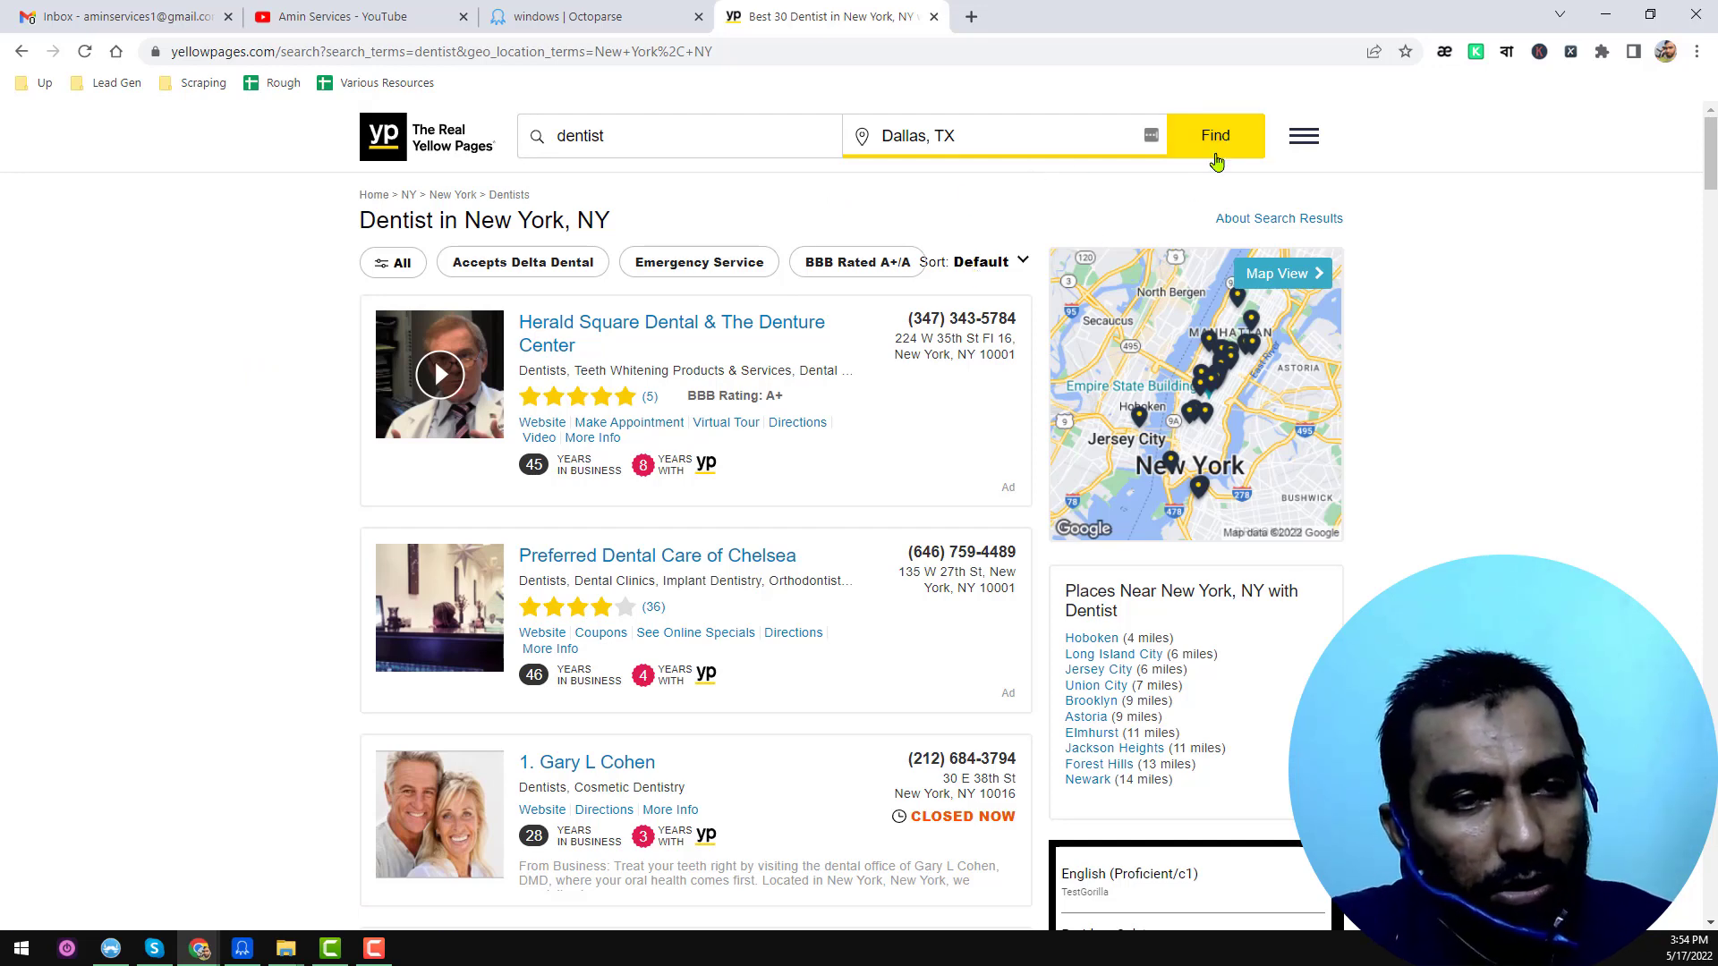
{"action": "left_click", "coordinate": [705, 138]}
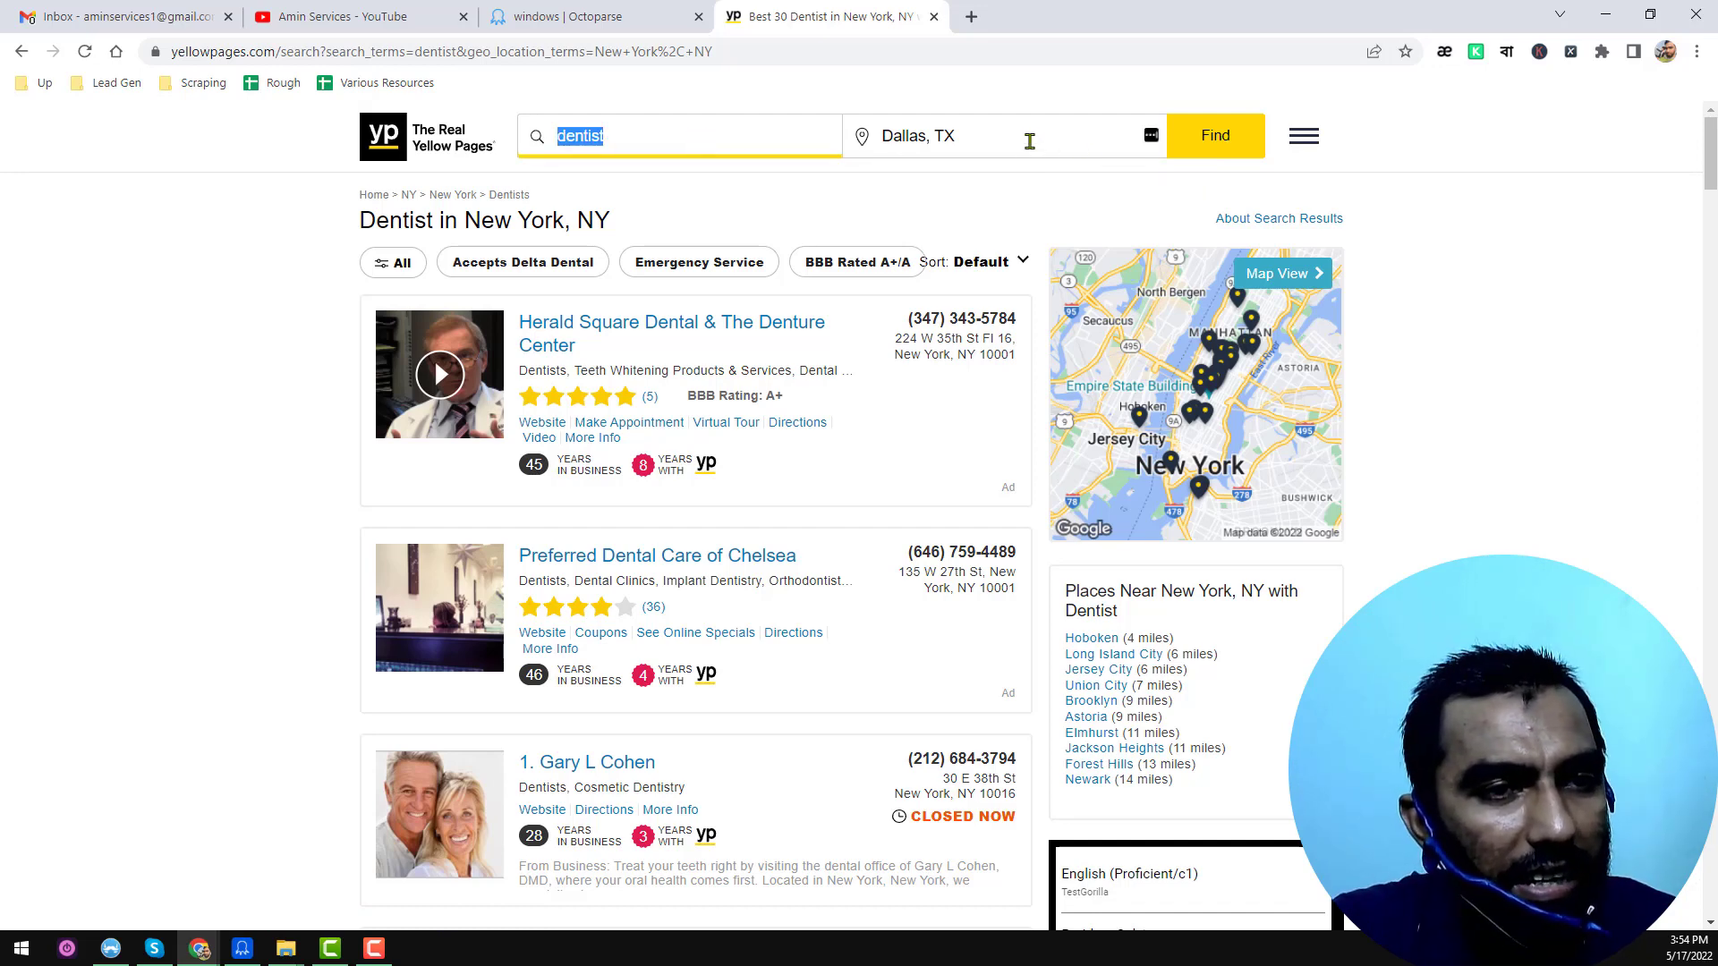
{"action": "left_click", "coordinate": [1224, 145]}
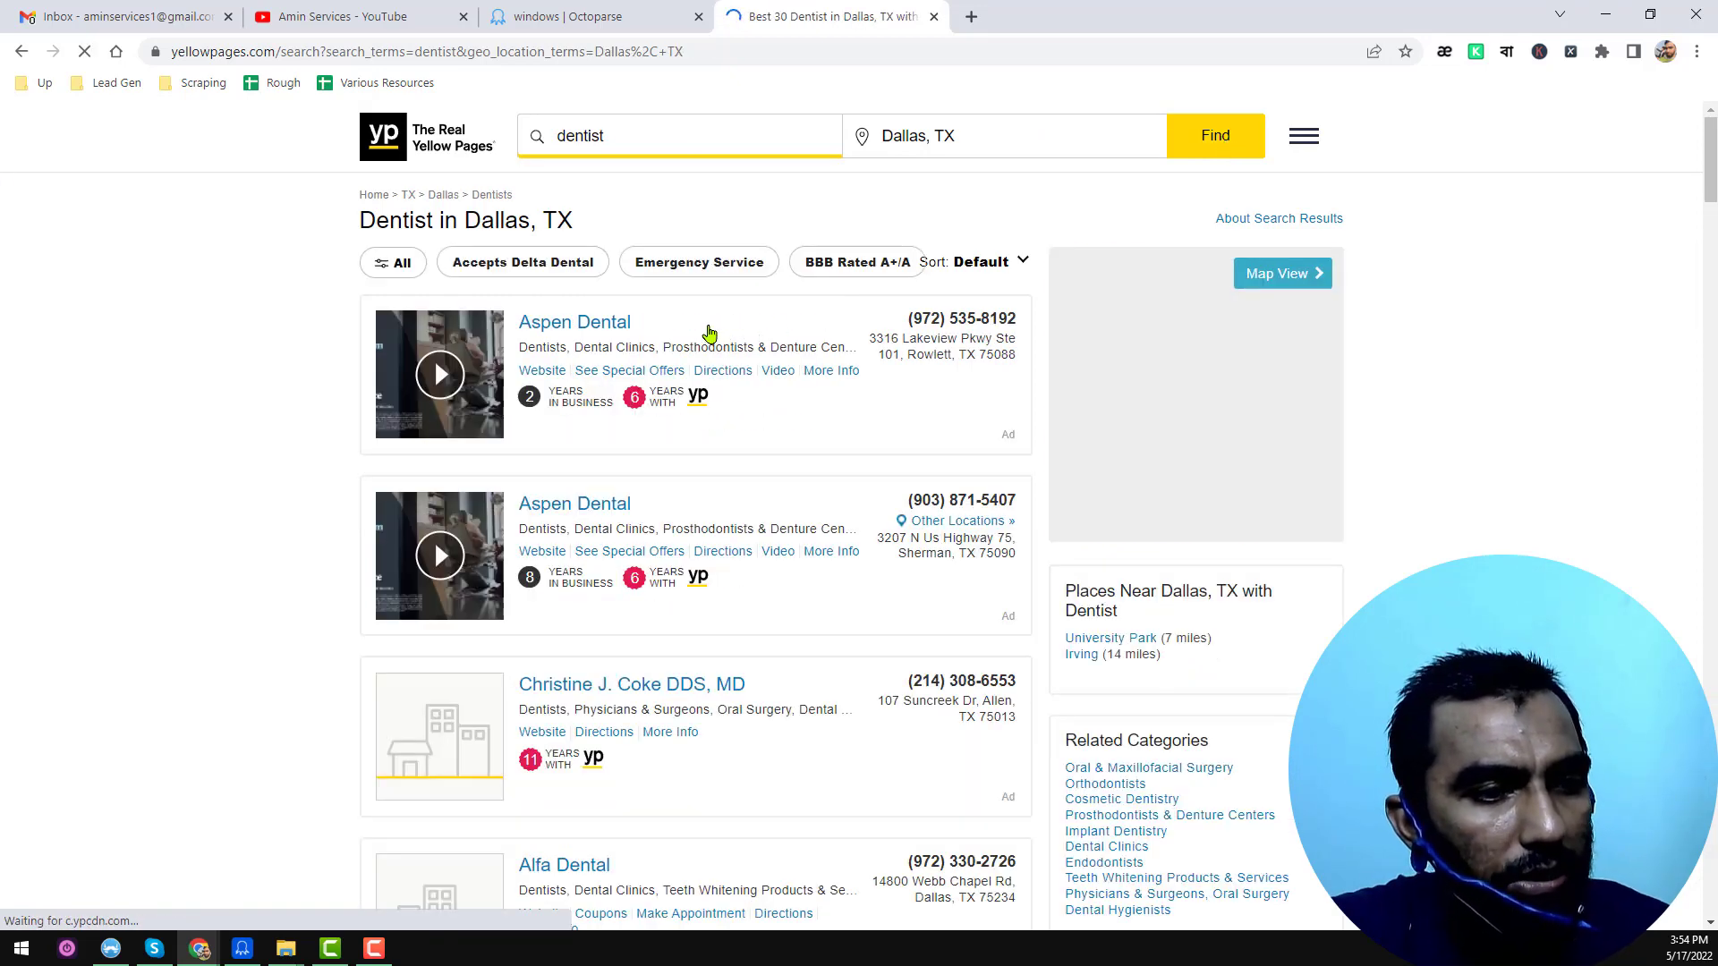
{"action": "scroll", "coordinate": [707, 332], "scroll_direction": "down", "scroll_amount": 2}
{"action": "scroll", "coordinate": [708, 333], "scroll_direction": "down", "scroll_amount": 5}
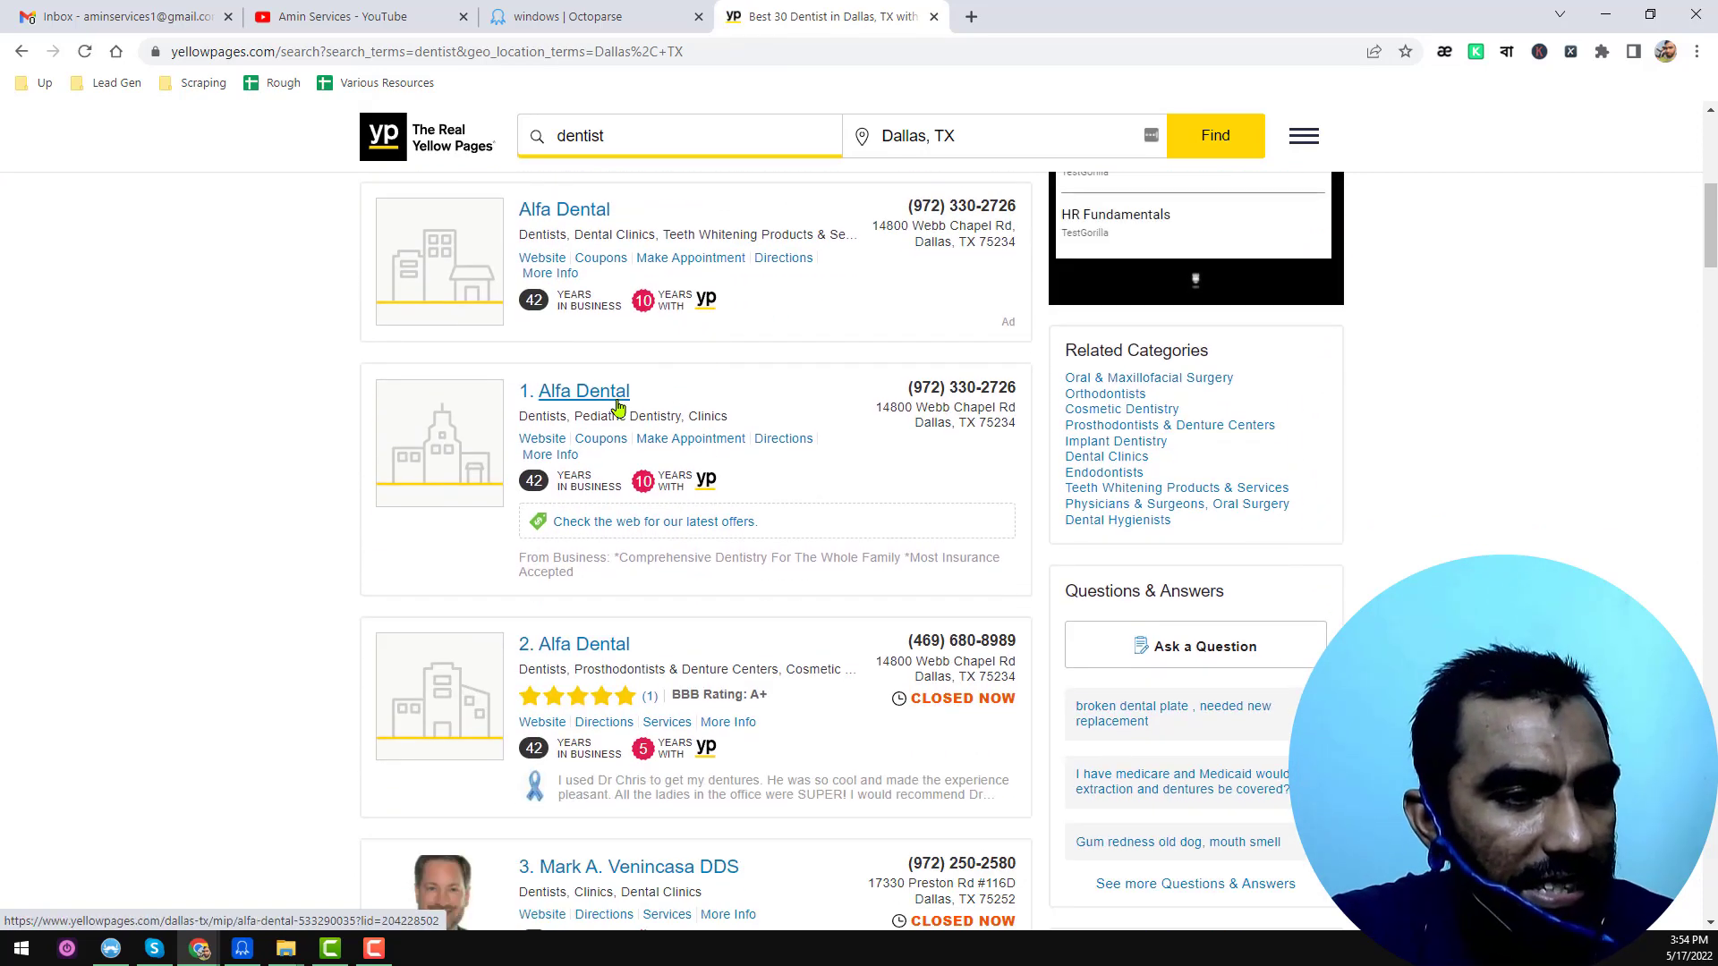
{"action": "left_click", "coordinate": [918, 57]}
{"action": "key", "text": "ctrl+c"}
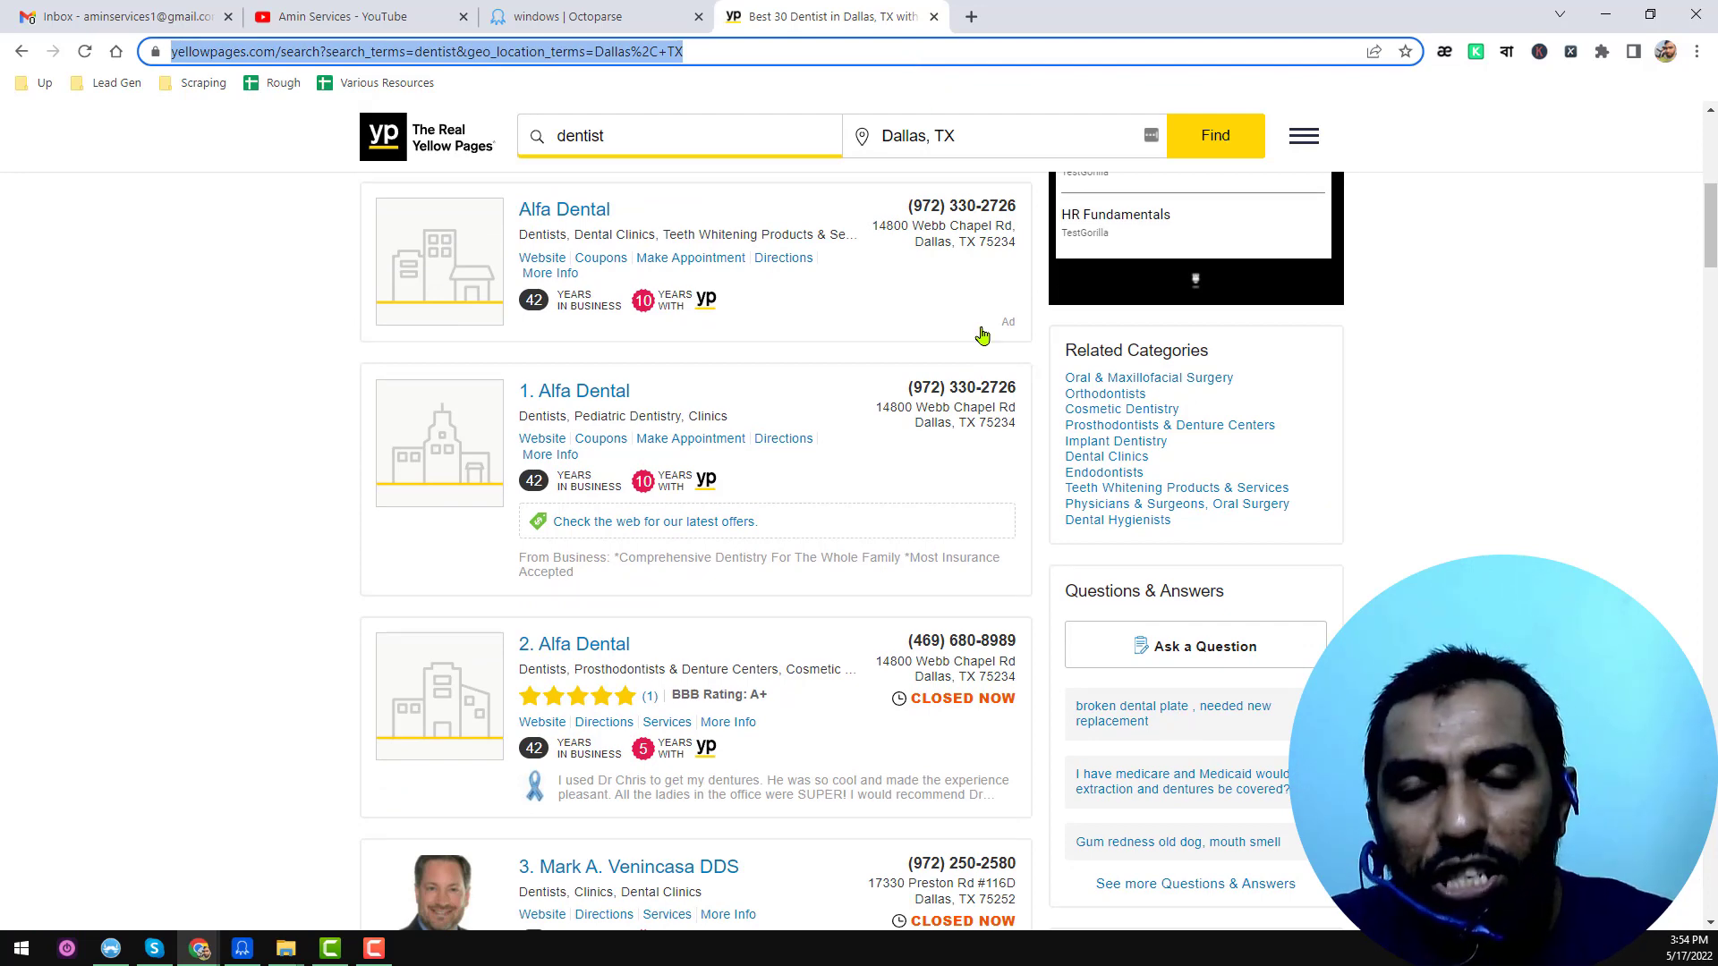
{"action": "left_click", "coordinate": [238, 951]}
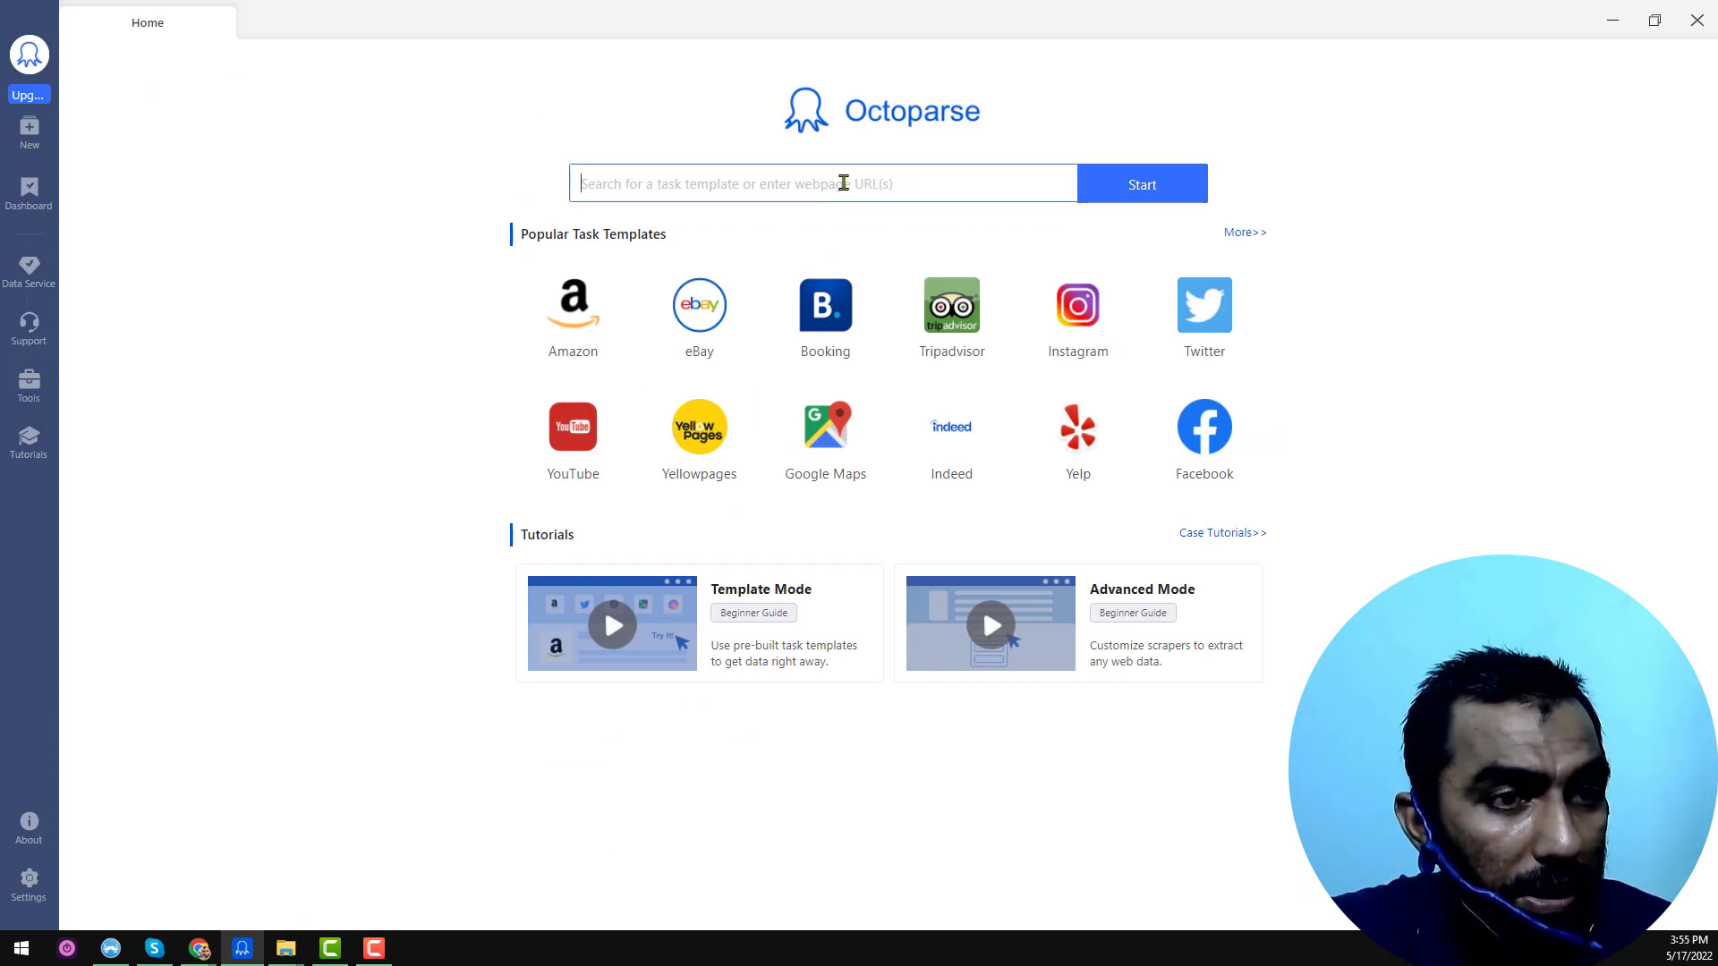
Step: Start a new Octoparse task from the pasted Dallas dentist URL and hide the workflow panel
{"action": "key", "text": "ctrl+v"}
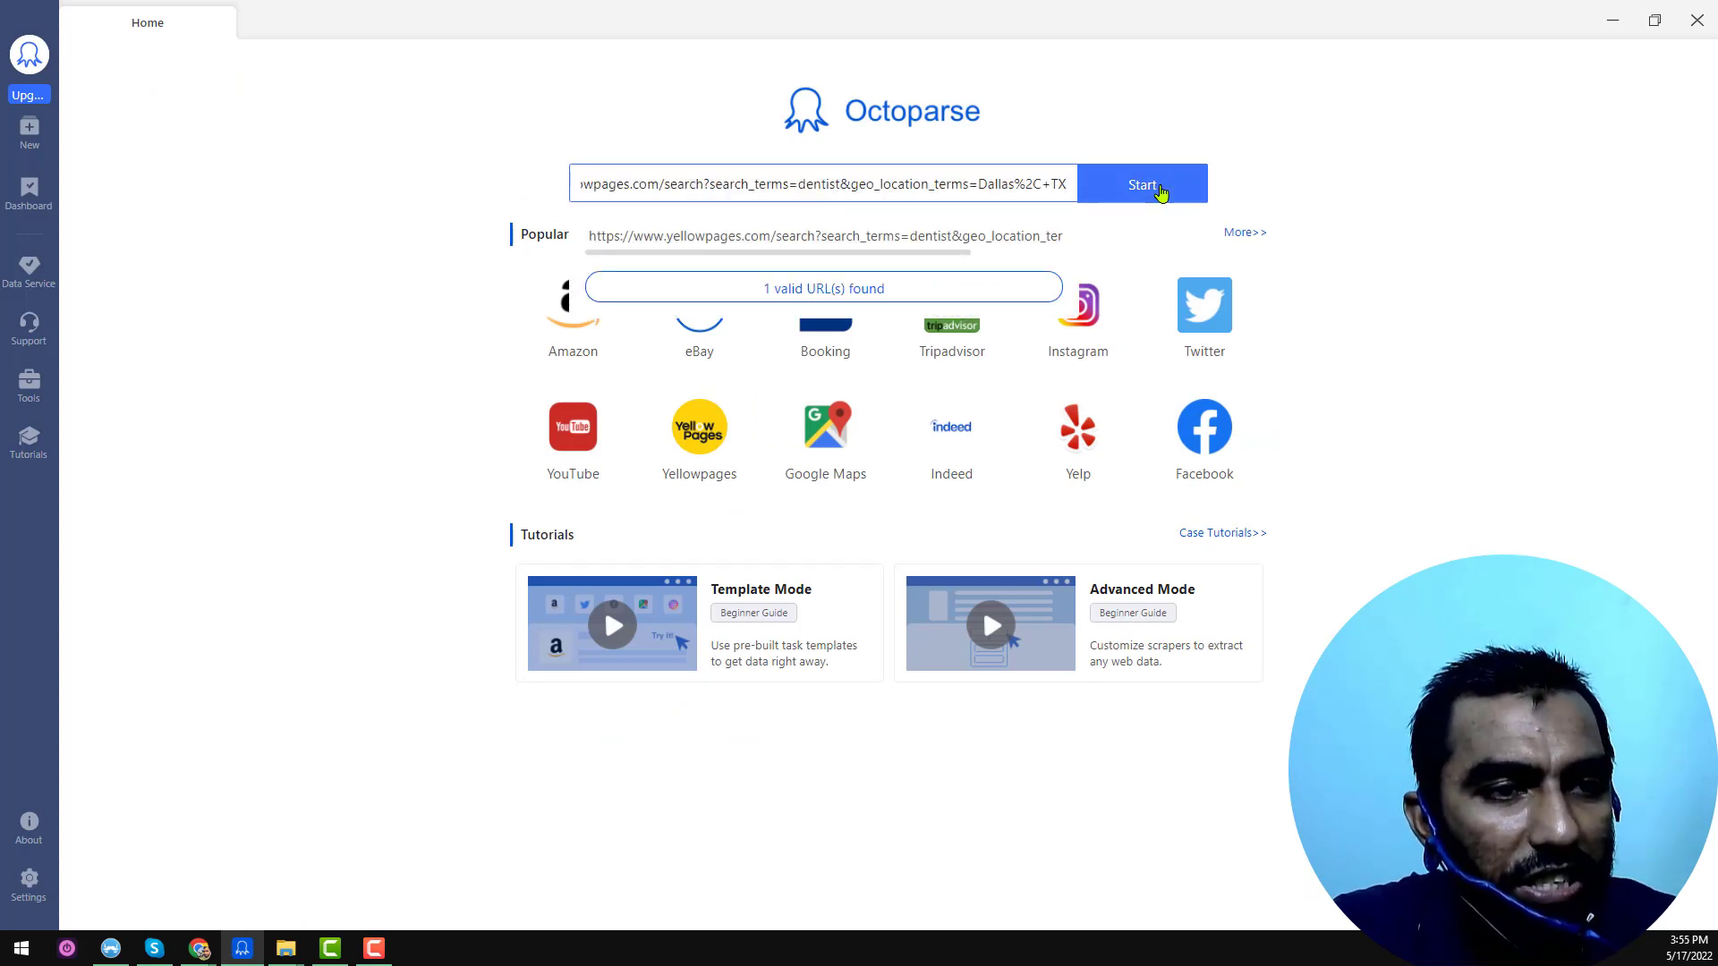
{"action": "left_click", "coordinate": [1161, 190]}
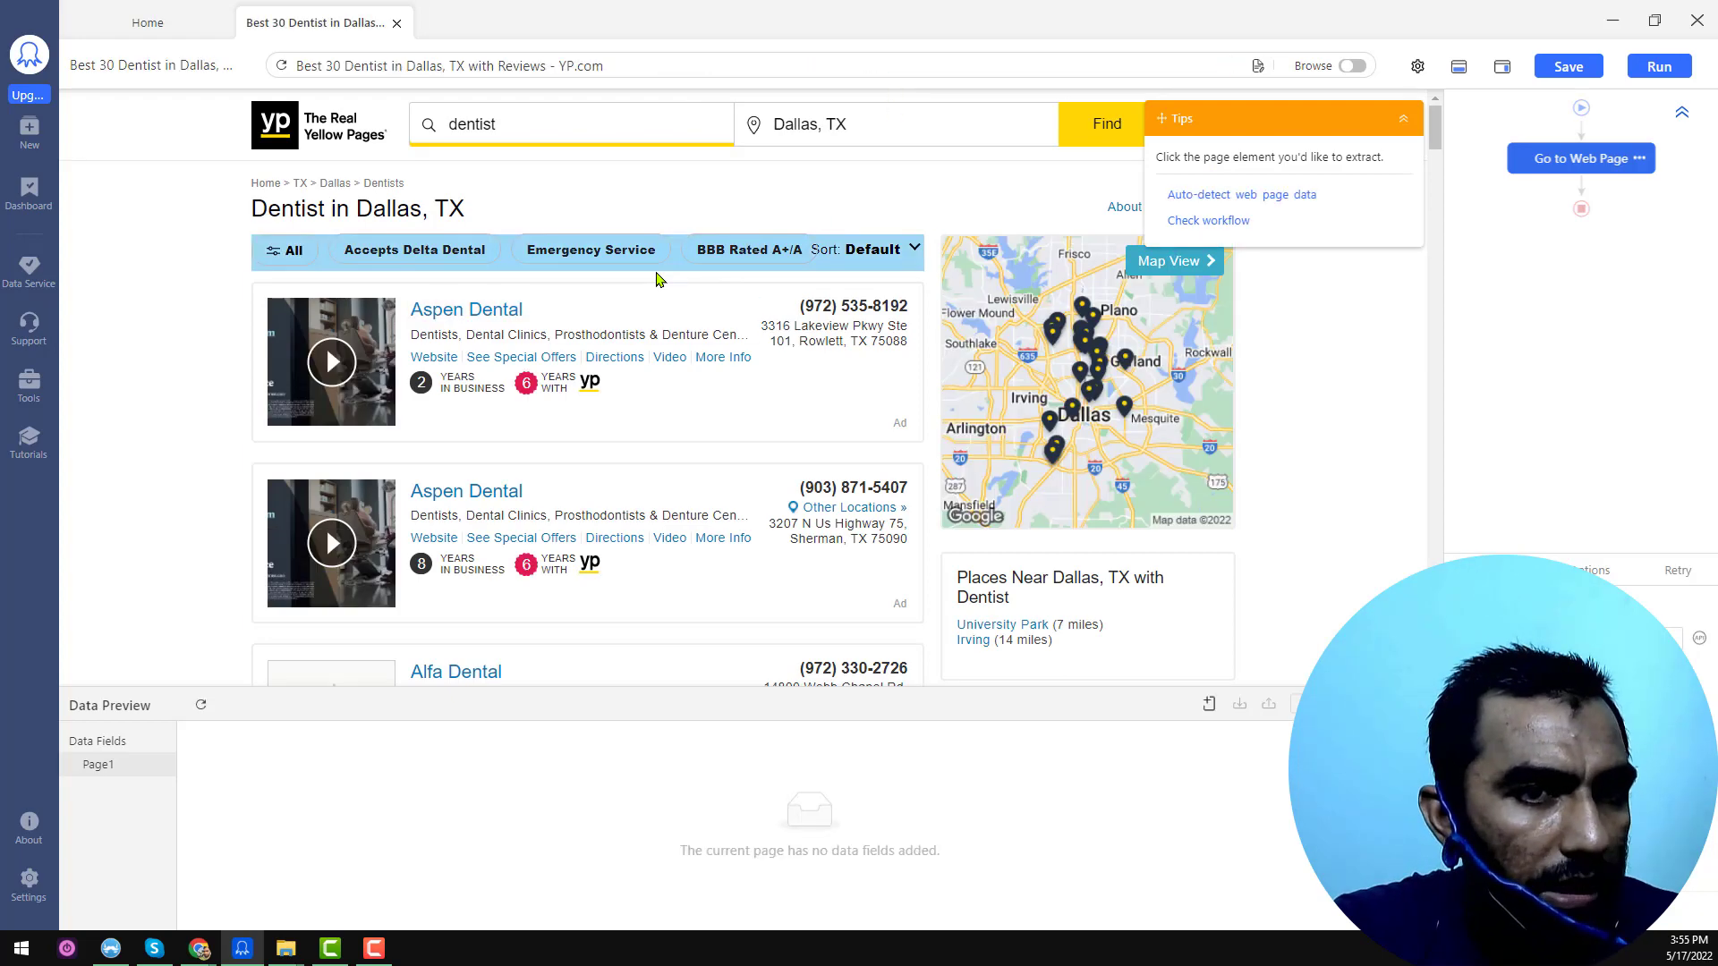
{"action": "scroll", "coordinate": [516, 340], "scroll_direction": "down", "scroll_amount": 4}
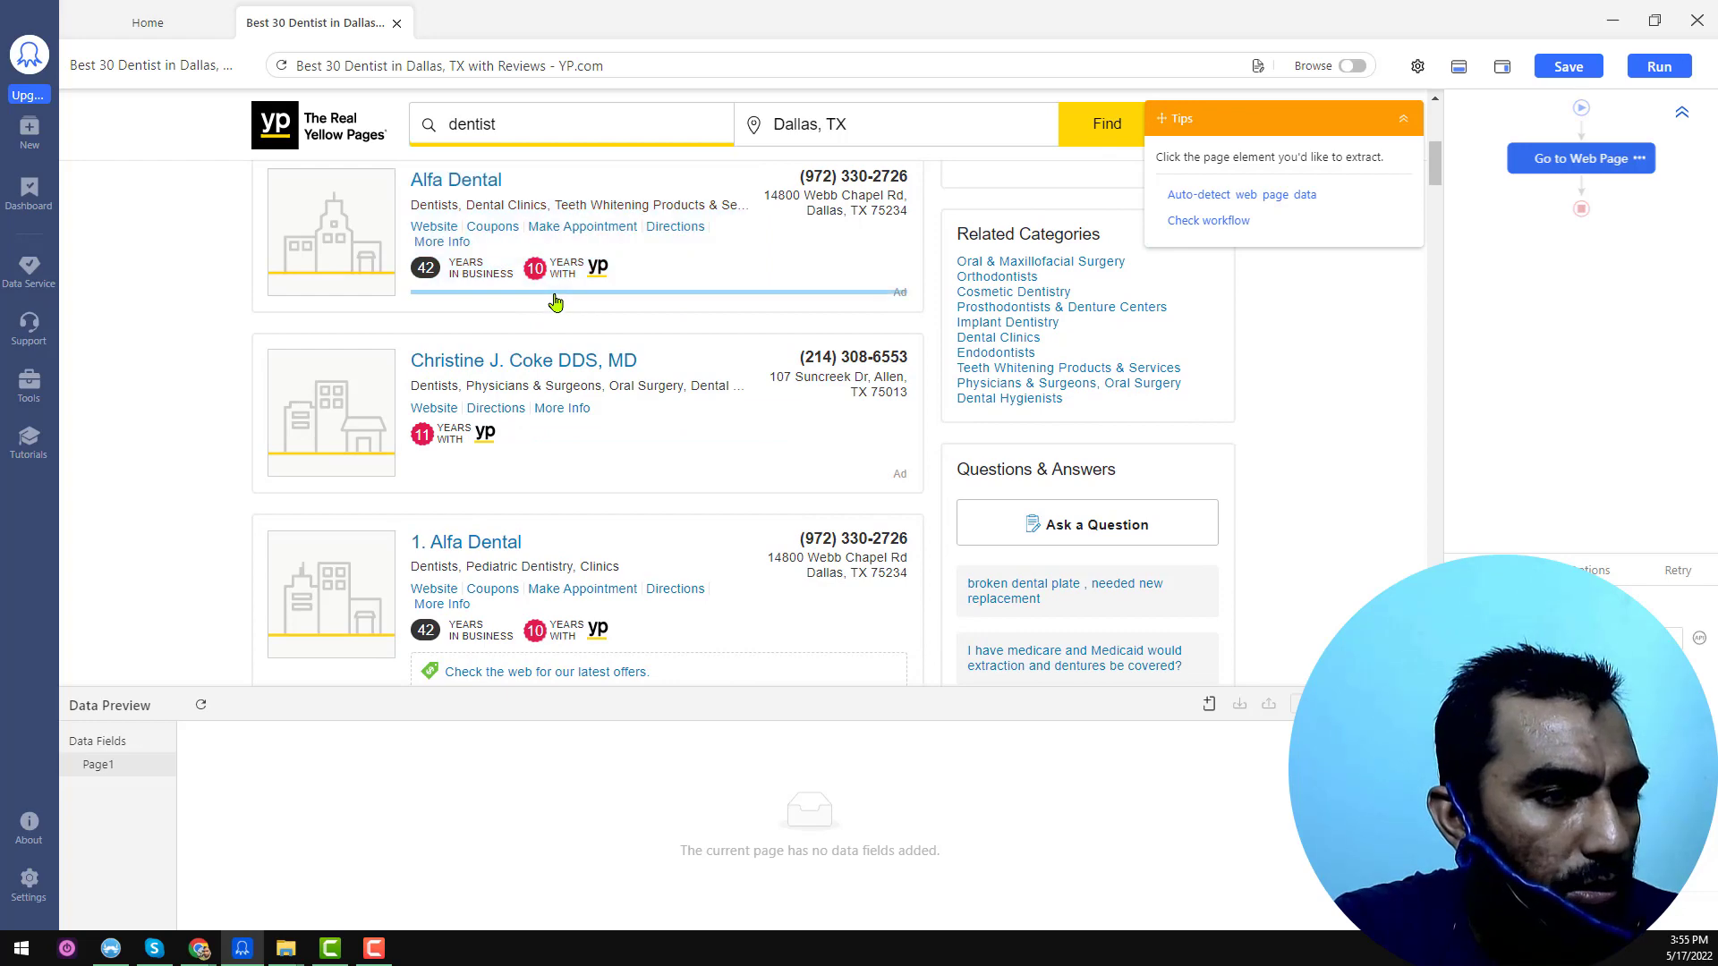
{"action": "scroll", "coordinate": [550, 302], "scroll_direction": "up", "scroll_amount": 6}
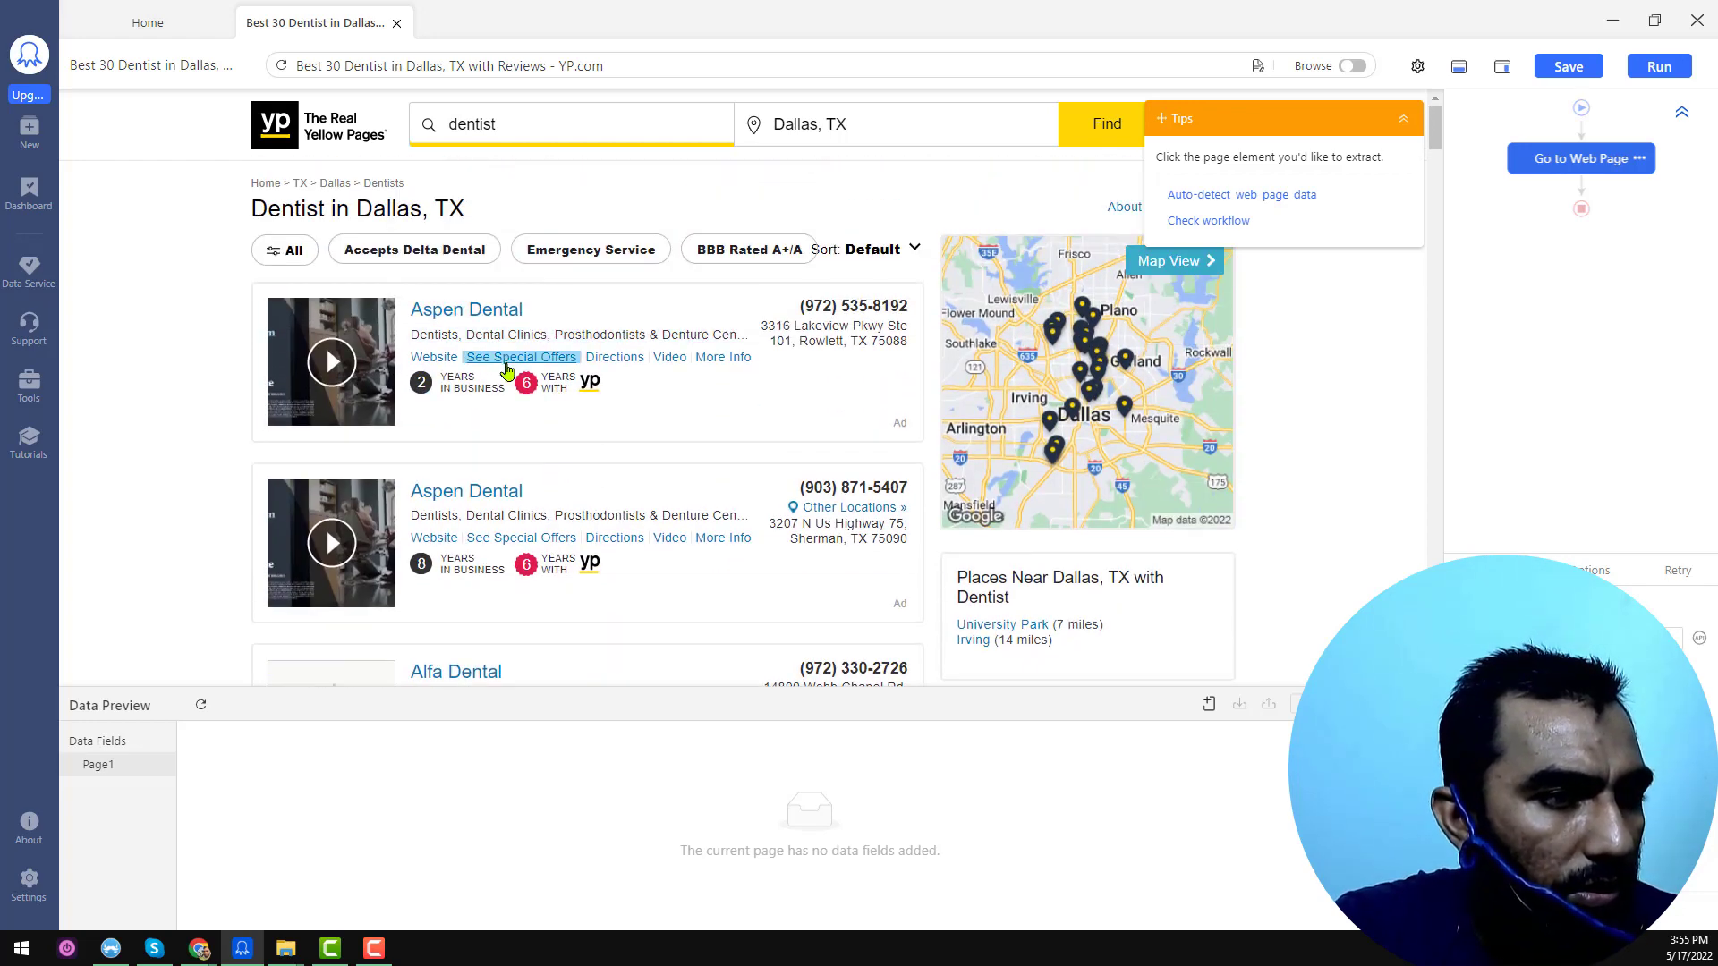
{"action": "scroll", "coordinate": [493, 378], "scroll_direction": "down", "scroll_amount": 7}
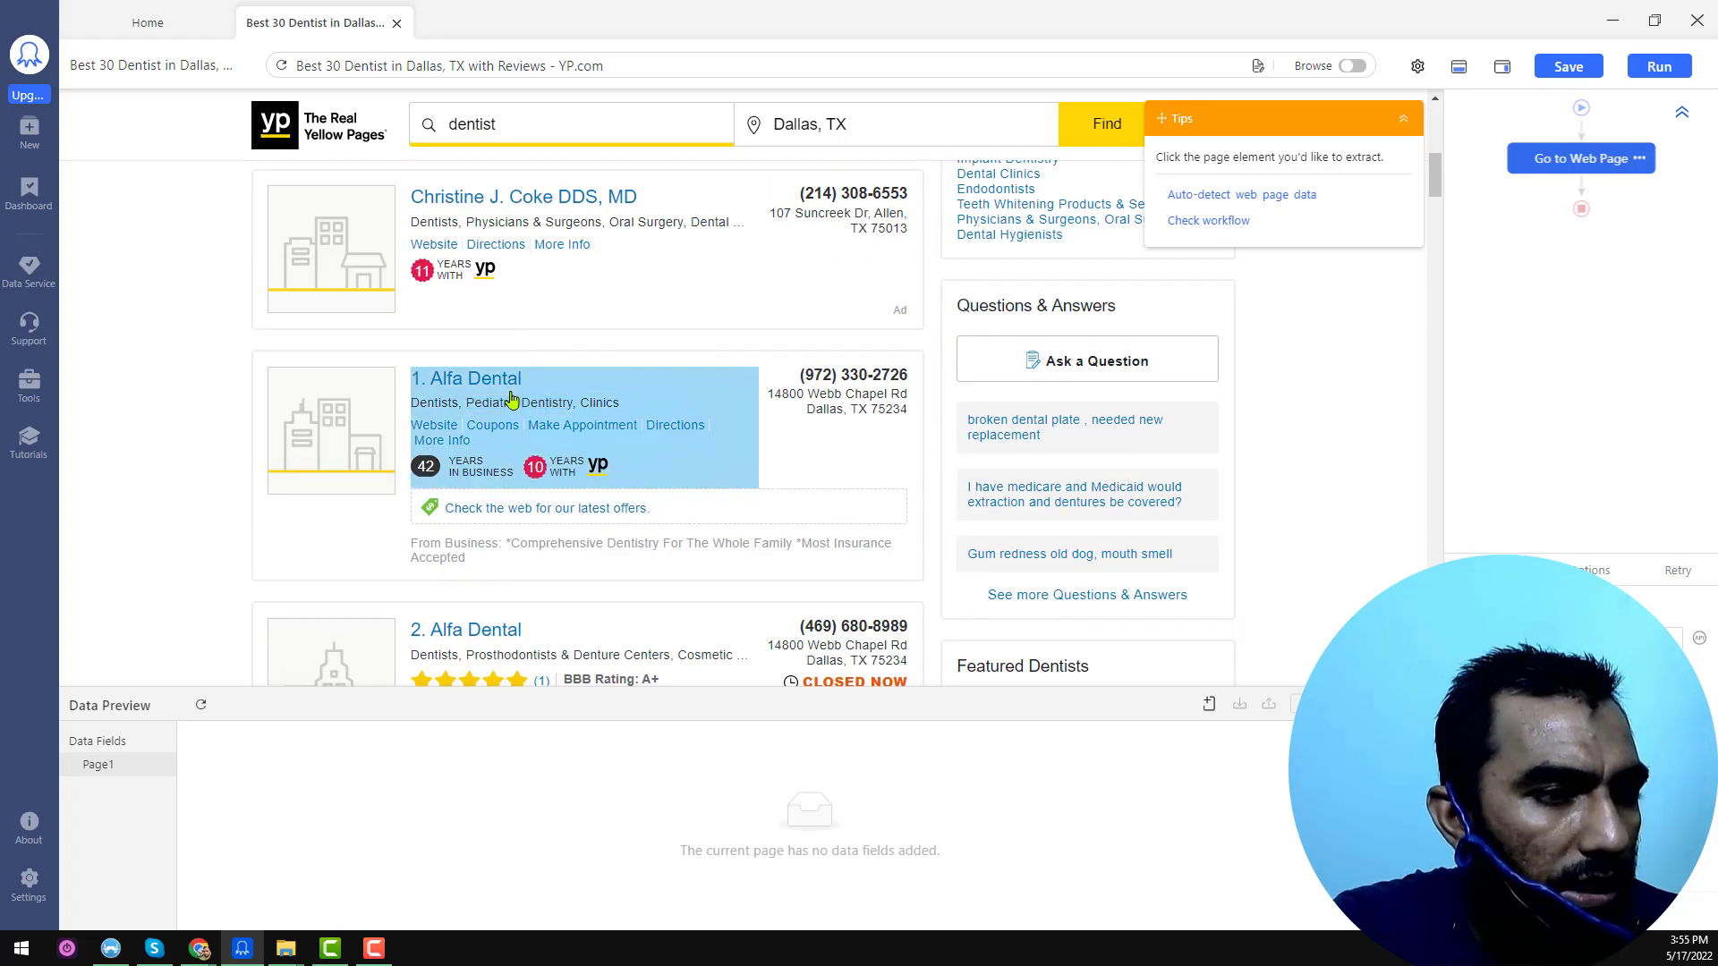
{"action": "scroll", "coordinate": [502, 387], "scroll_direction": "down", "scroll_amount": 2}
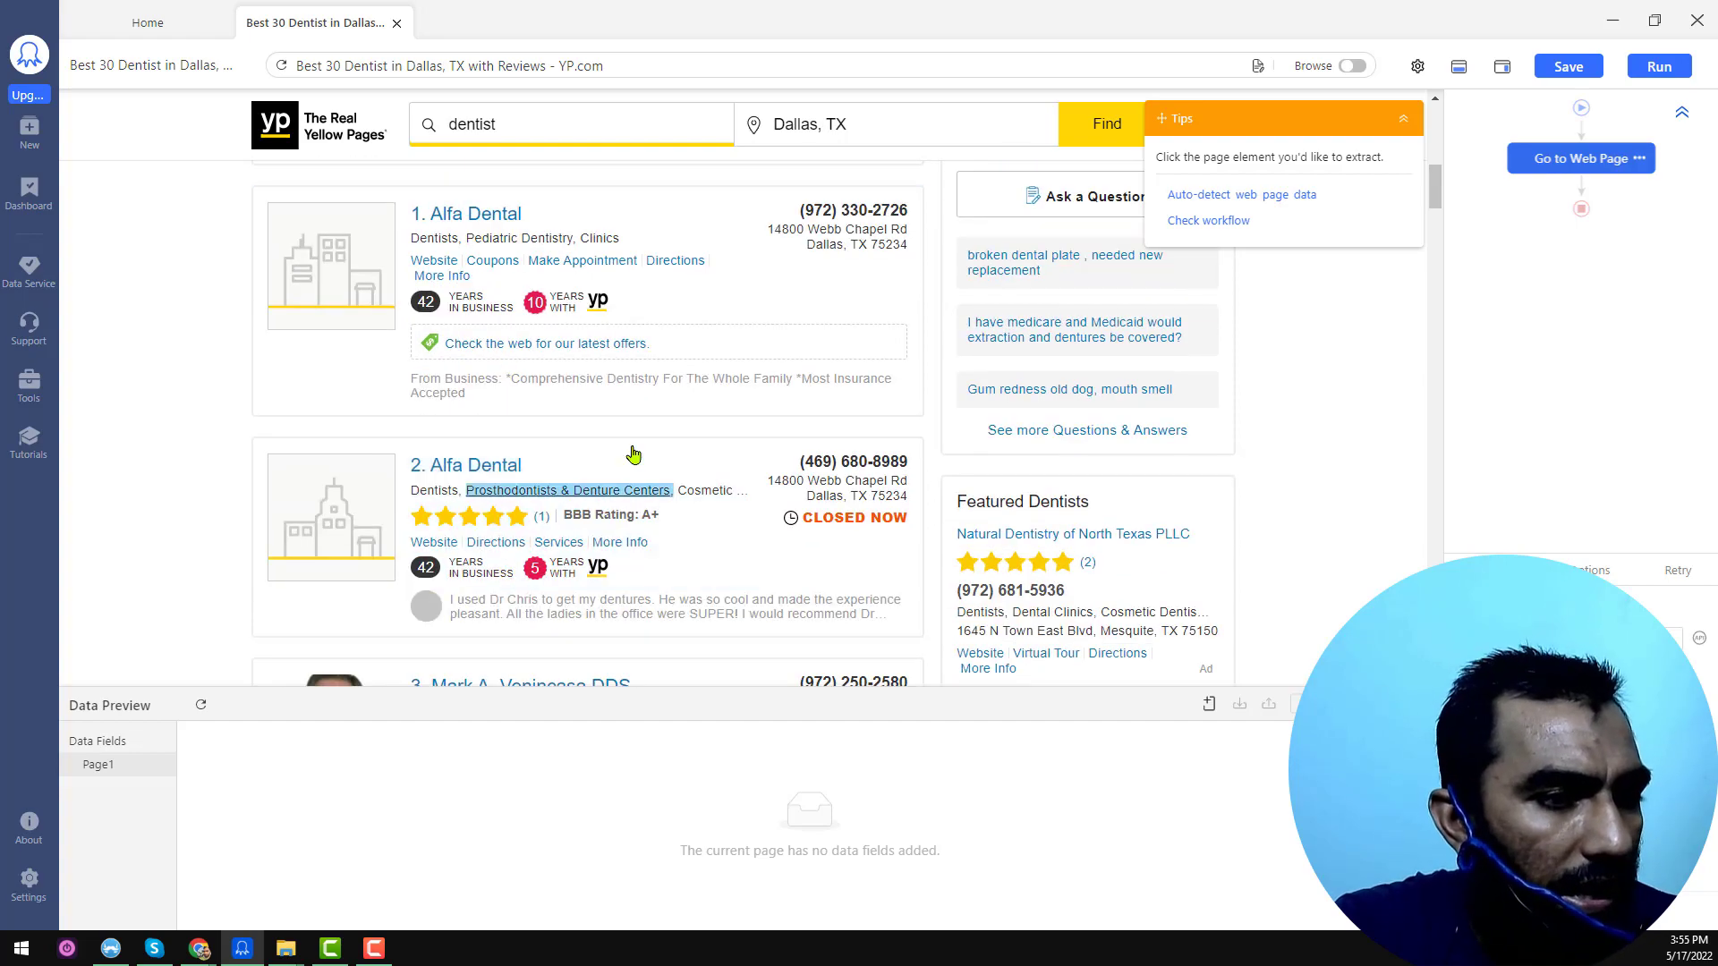
{"action": "scroll", "coordinate": [555, 452], "scroll_direction": "down", "scroll_amount": 2}
{"action": "scroll", "coordinate": [573, 437], "scroll_direction": "down", "scroll_amount": 3}
{"action": "scroll", "coordinate": [537, 394], "scroll_direction": "down", "scroll_amount": 5}
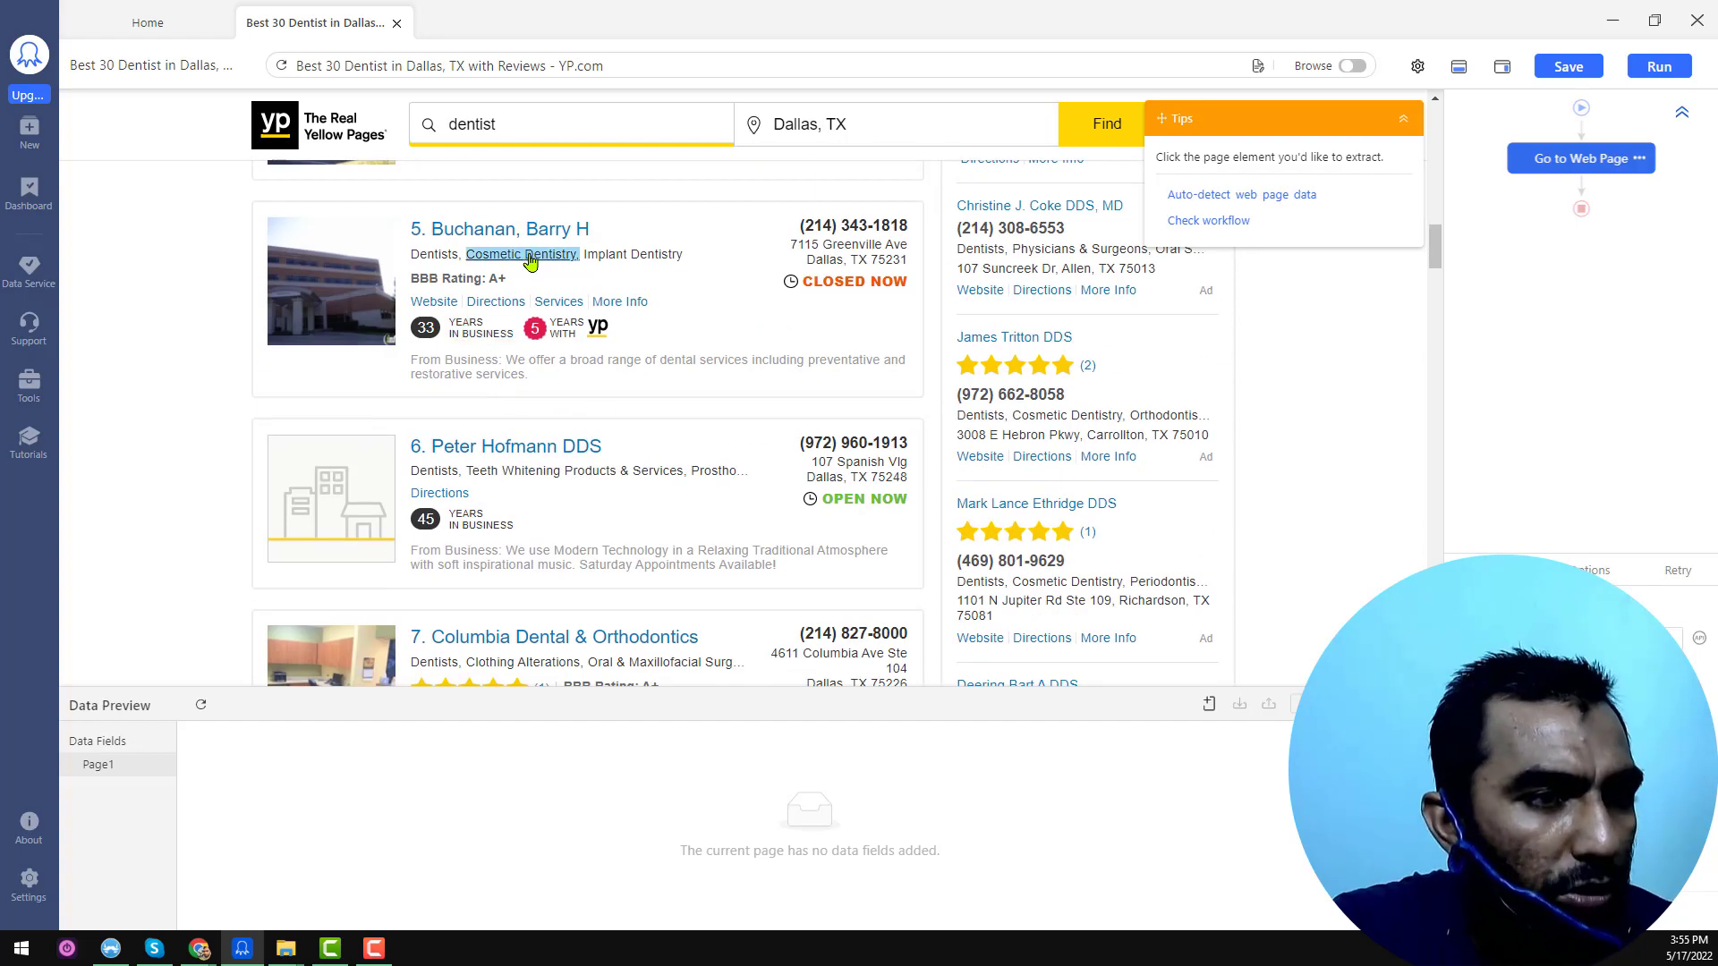
{"action": "scroll", "coordinate": [556, 284], "scroll_direction": "up", "scroll_amount": 3}
{"action": "scroll", "coordinate": [557, 284], "scroll_direction": "up", "scroll_amount": 3}
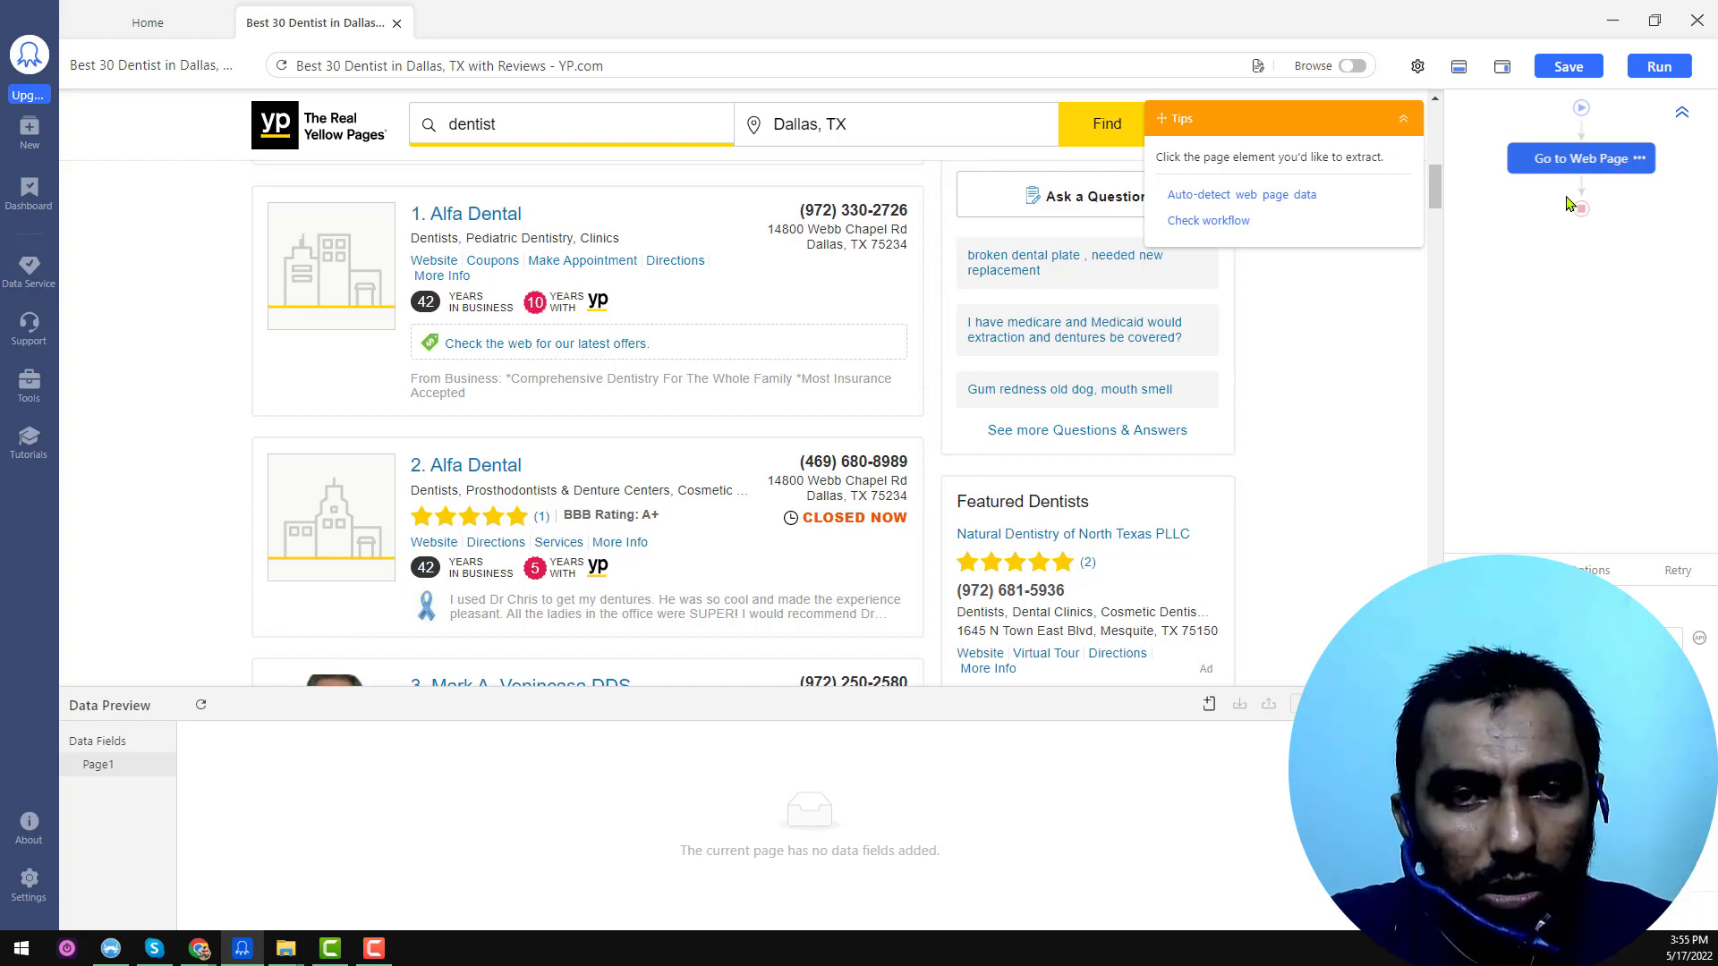
{"action": "left_click", "coordinate": [1683, 119]}
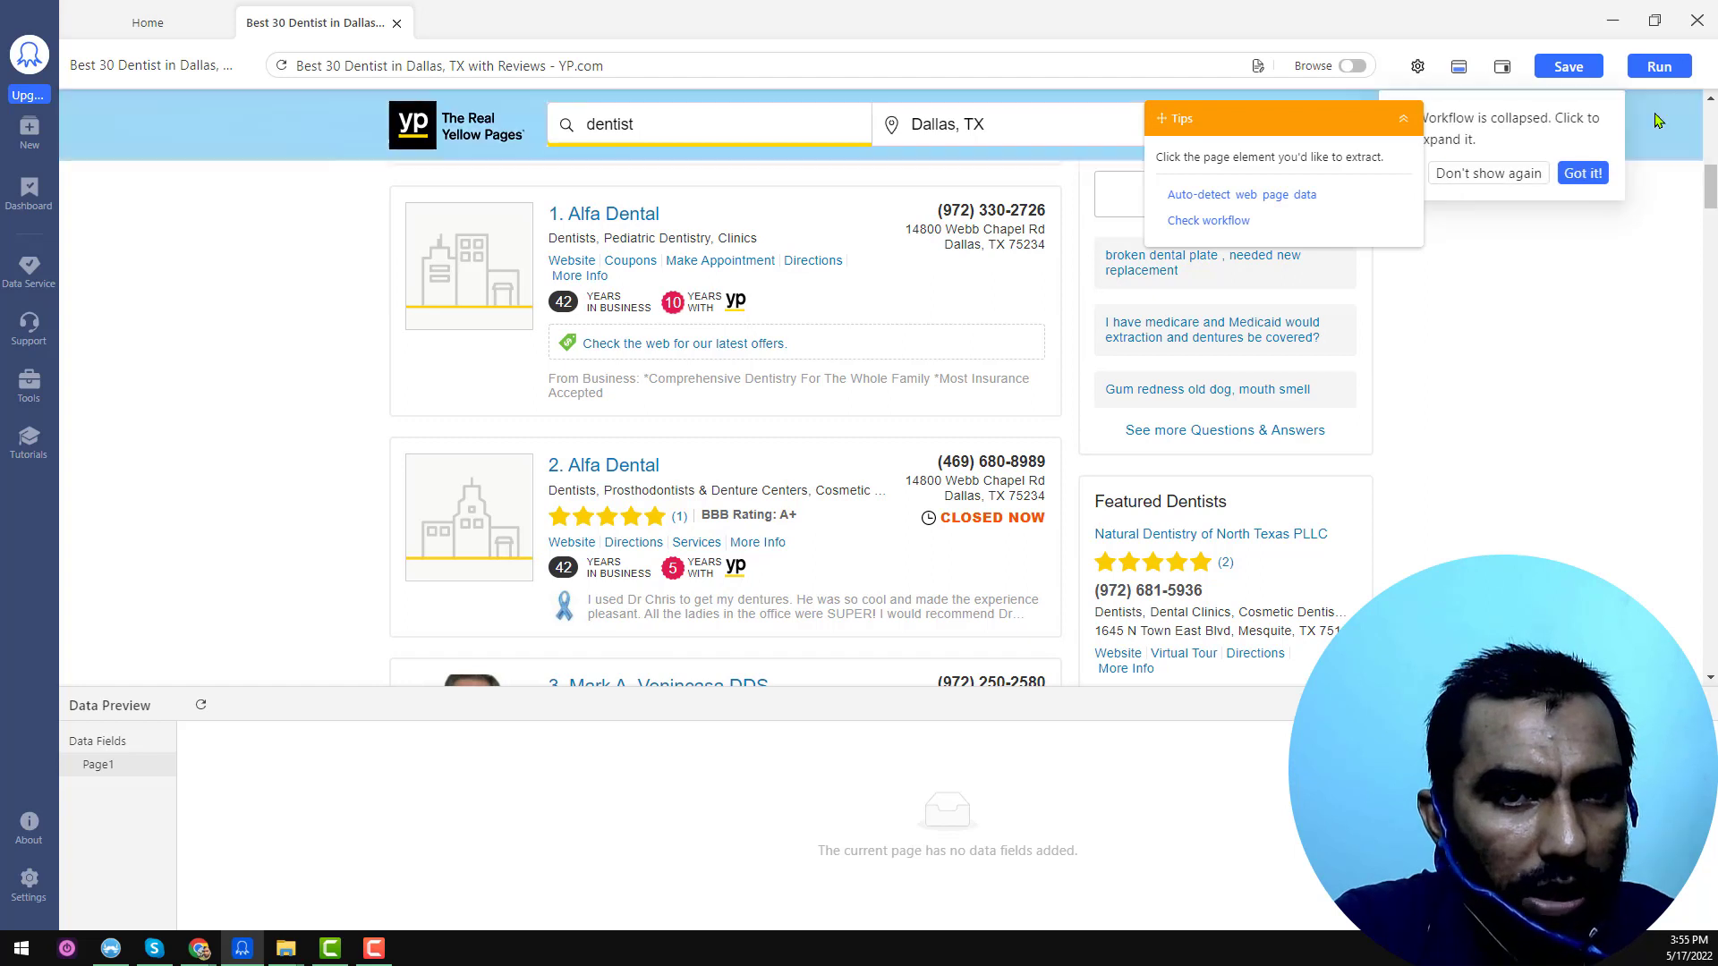
Step: Auto-detect the dentist listings (30 rows, 23 fields), turning off page scroll while keeping pagination
{"action": "left_click", "coordinate": [1291, 203]}
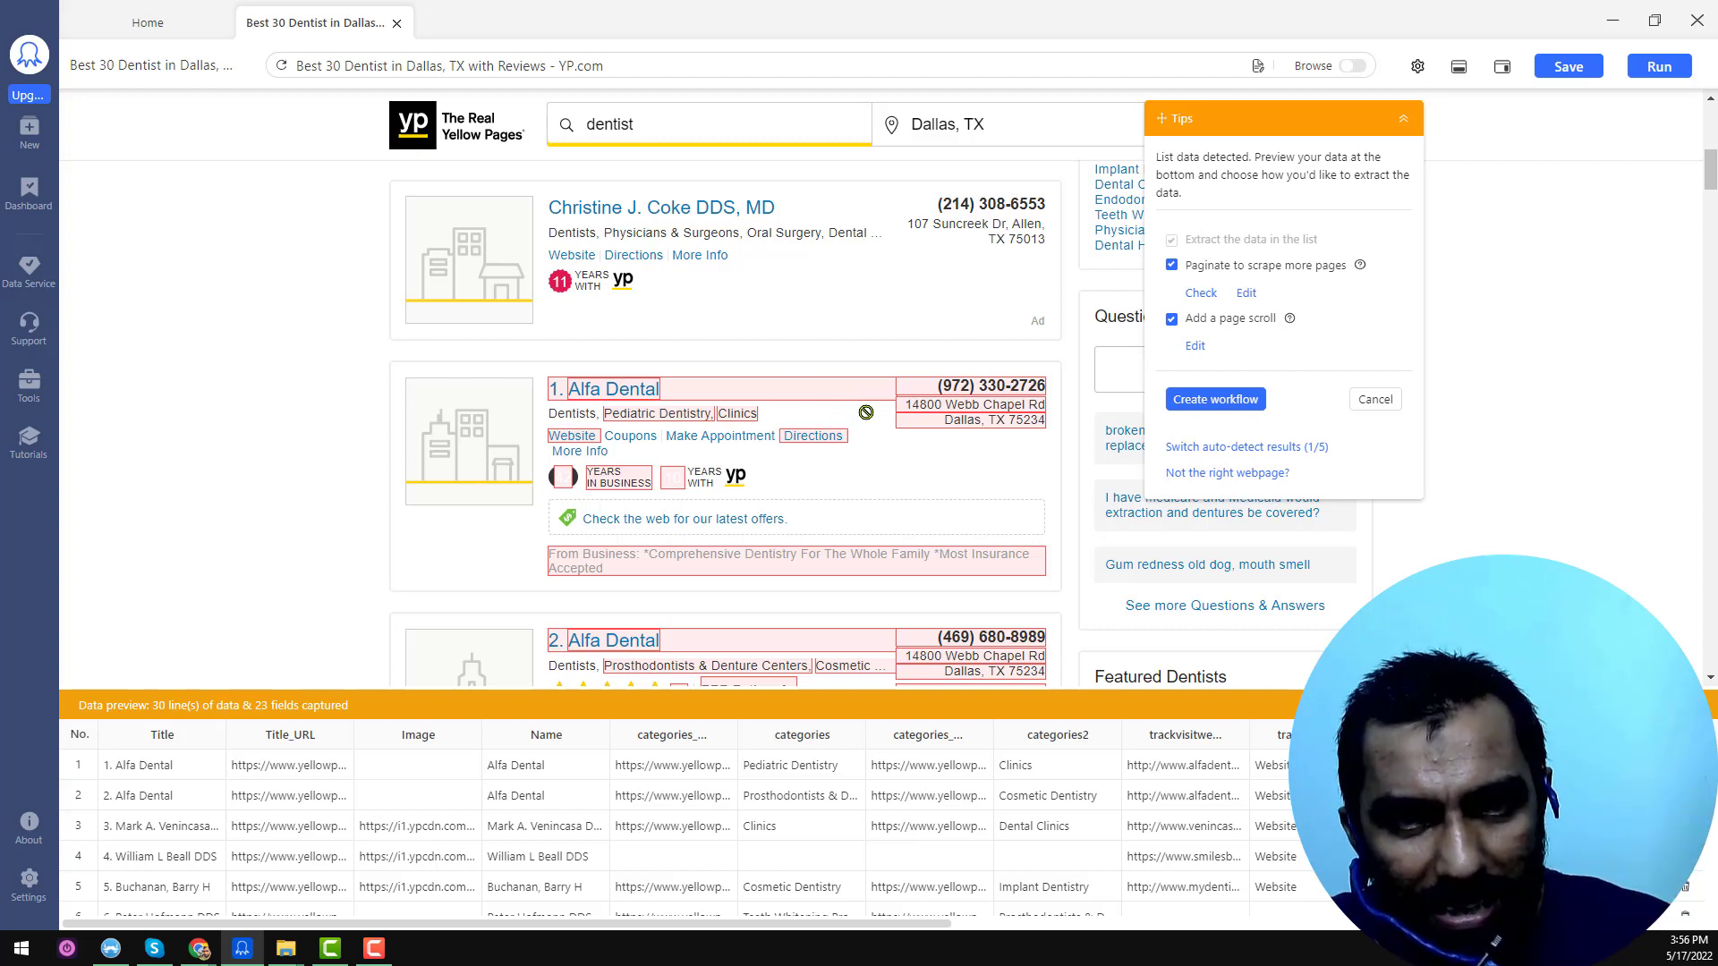
{"action": "scroll", "coordinate": [819, 410], "scroll_direction": "down", "scroll_amount": 3}
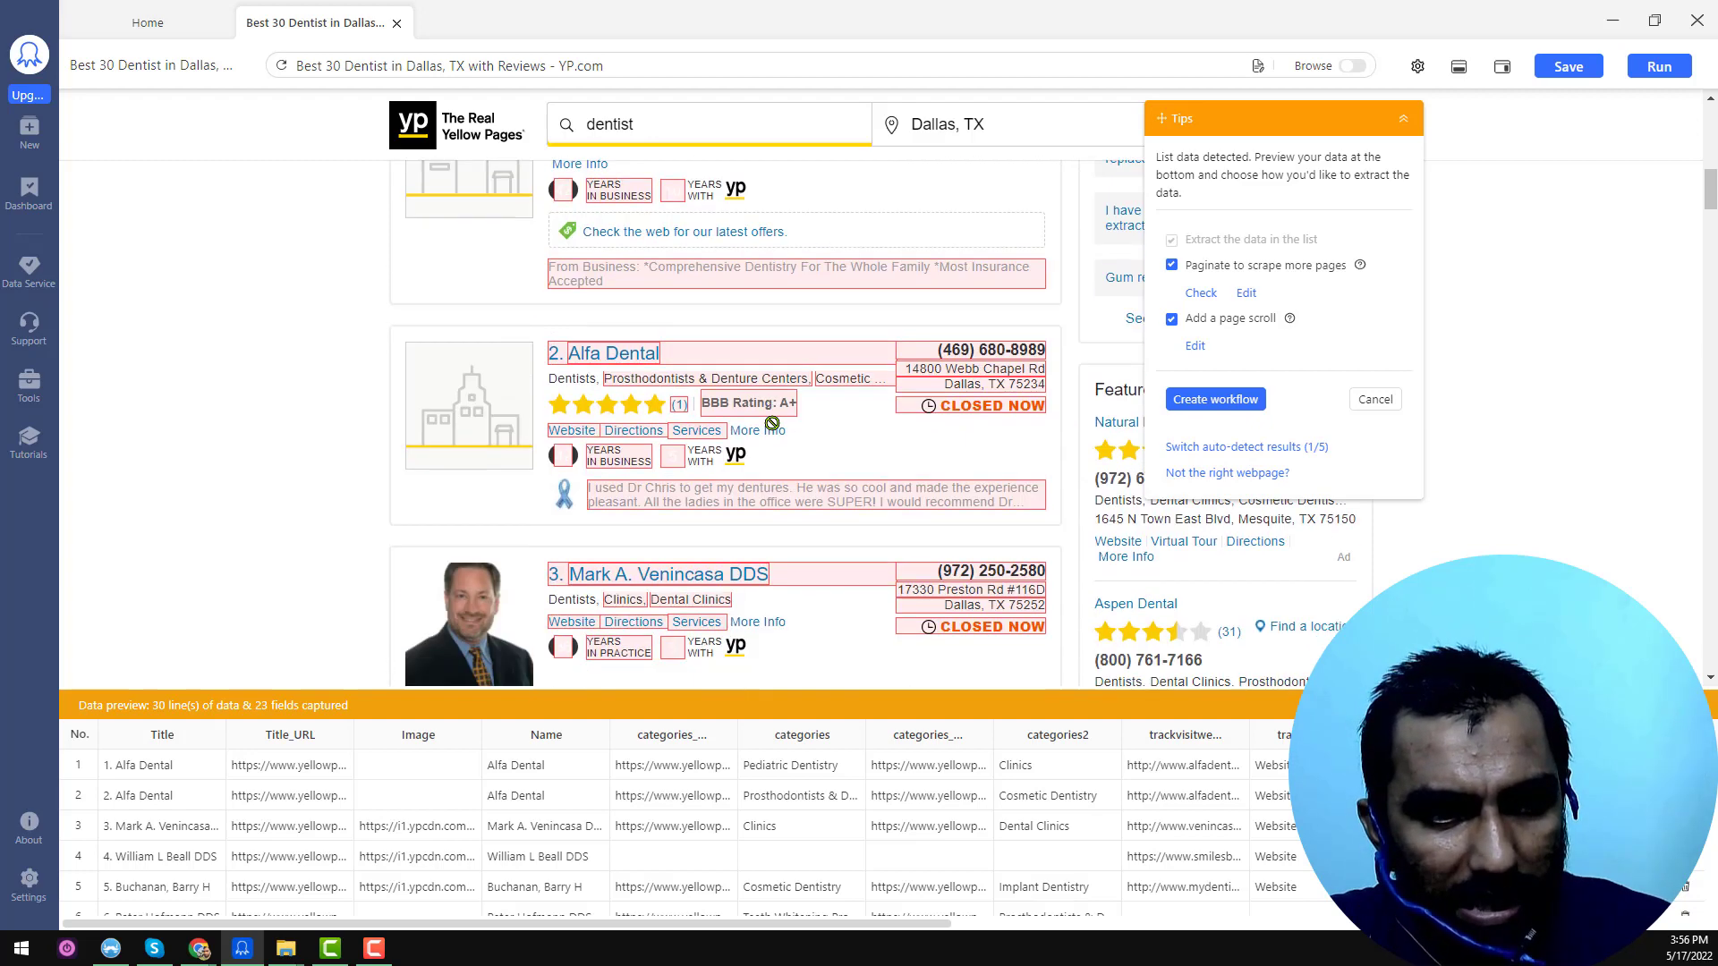
{"action": "scroll", "coordinate": [771, 423], "scroll_direction": "down", "scroll_amount": 2}
{"action": "scroll", "coordinate": [771, 423], "scroll_direction": "down", "scroll_amount": 5}
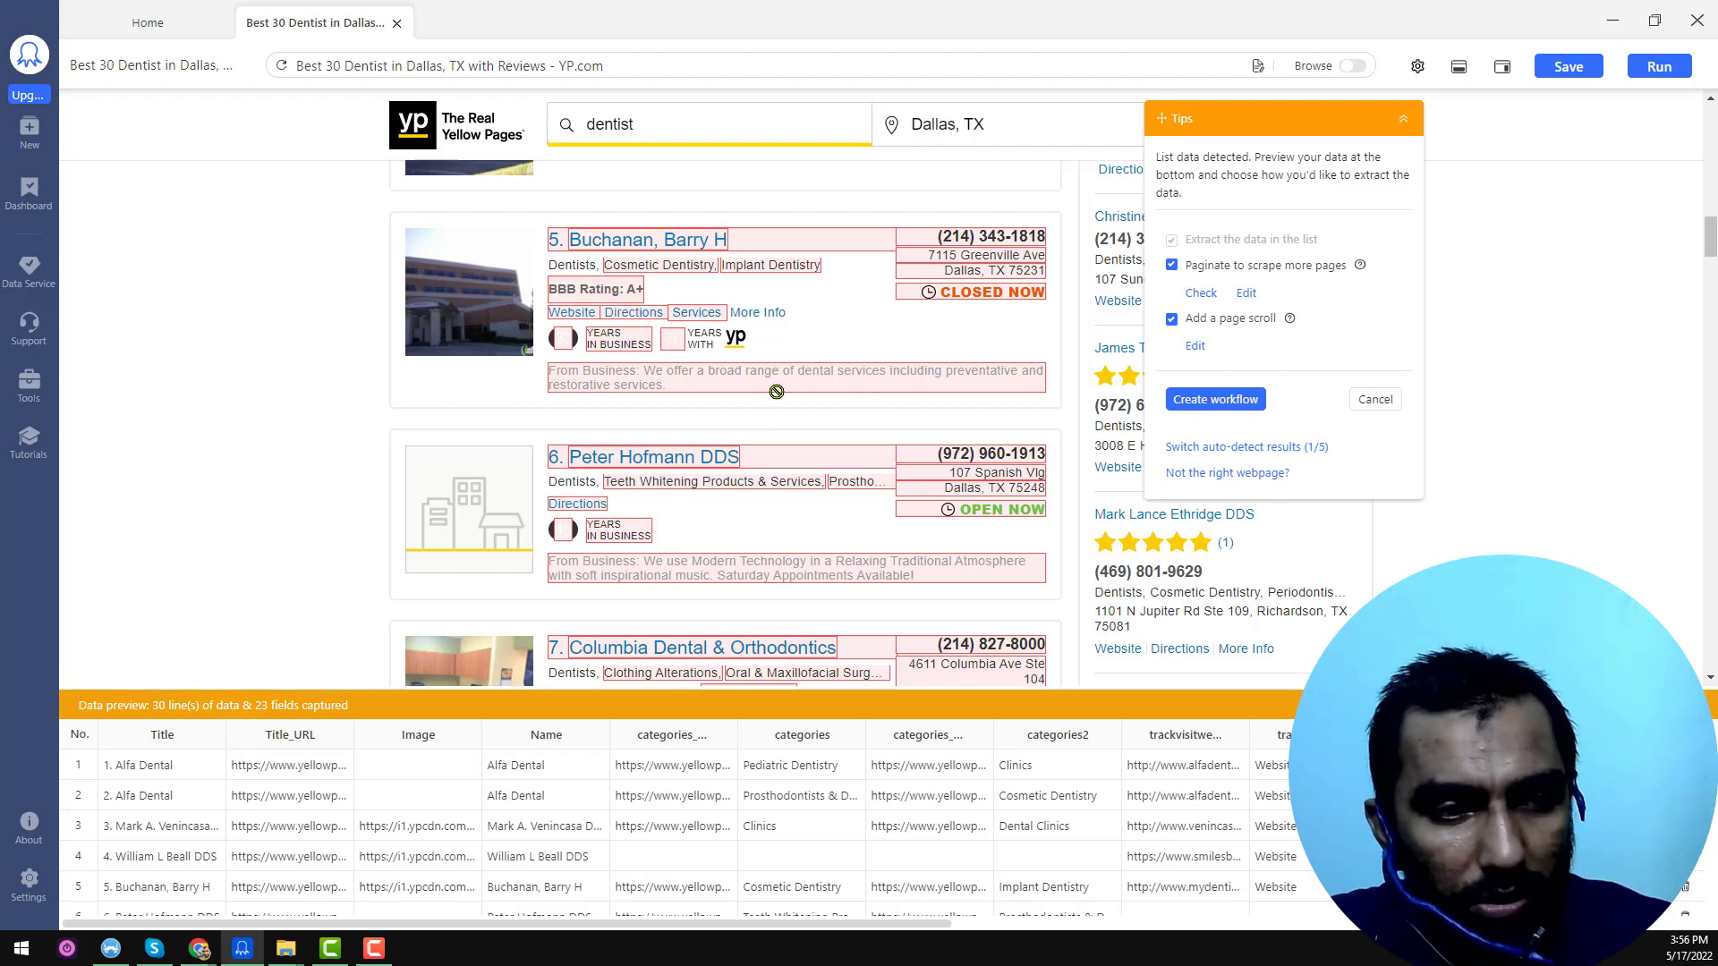
{"action": "scroll", "coordinate": [784, 387], "scroll_direction": "down", "scroll_amount": 20}
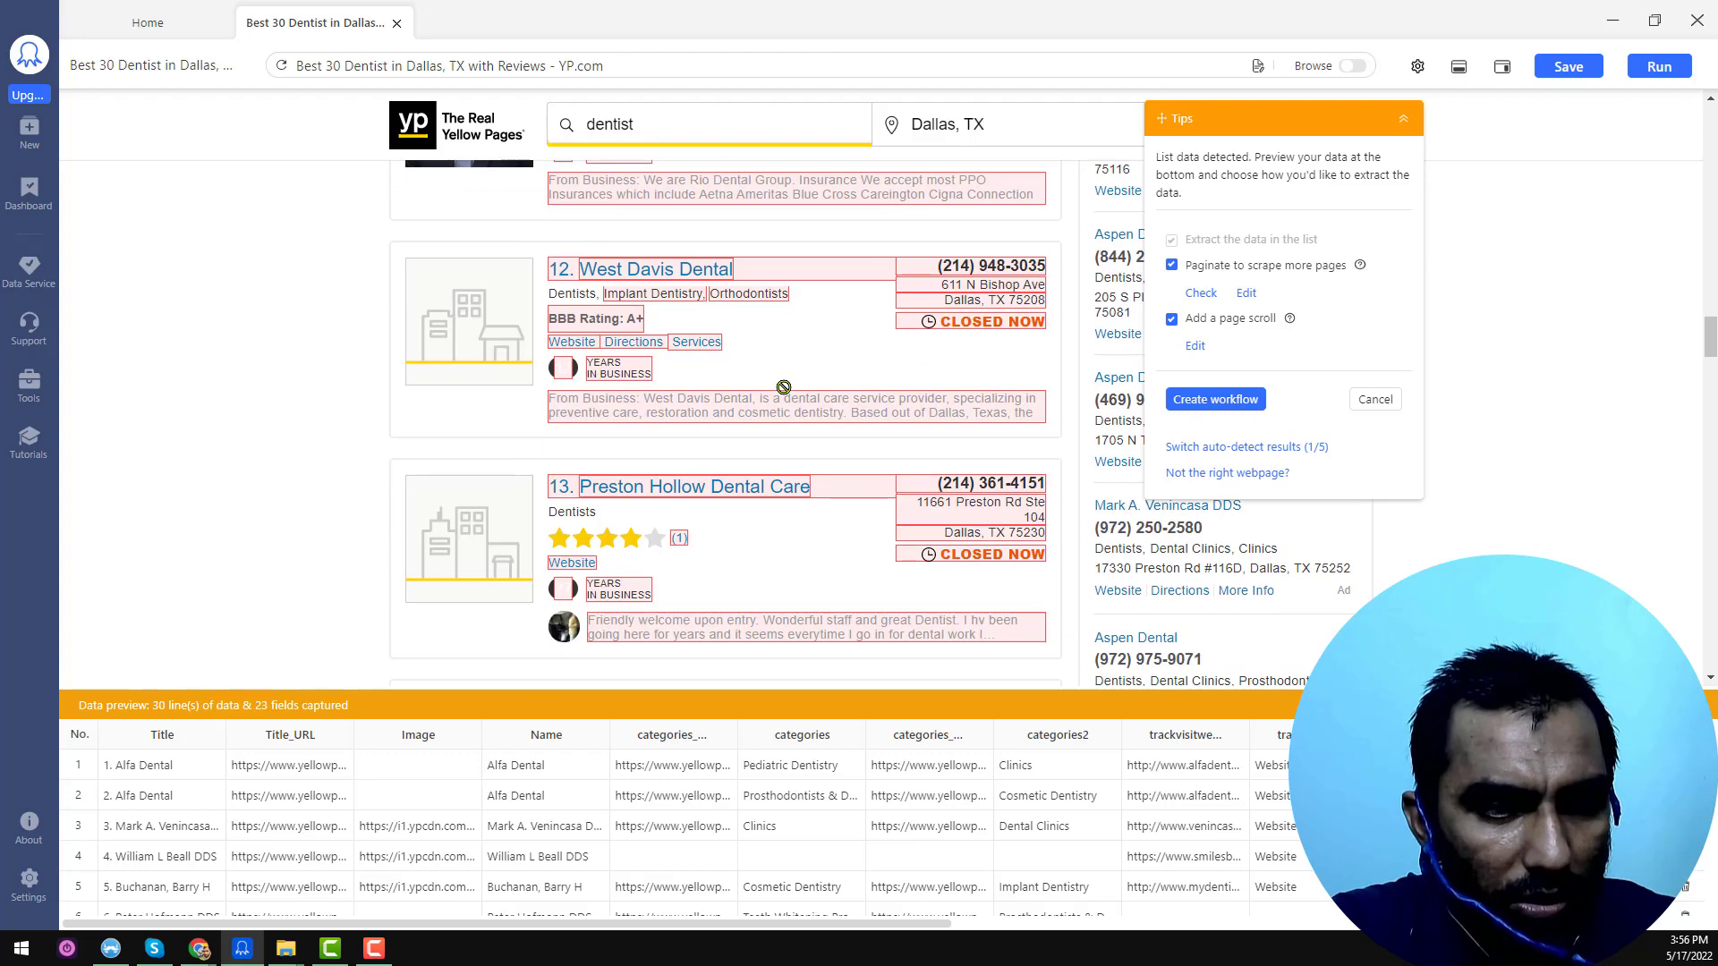
{"action": "scroll", "coordinate": [784, 387], "scroll_direction": "down", "scroll_amount": 15}
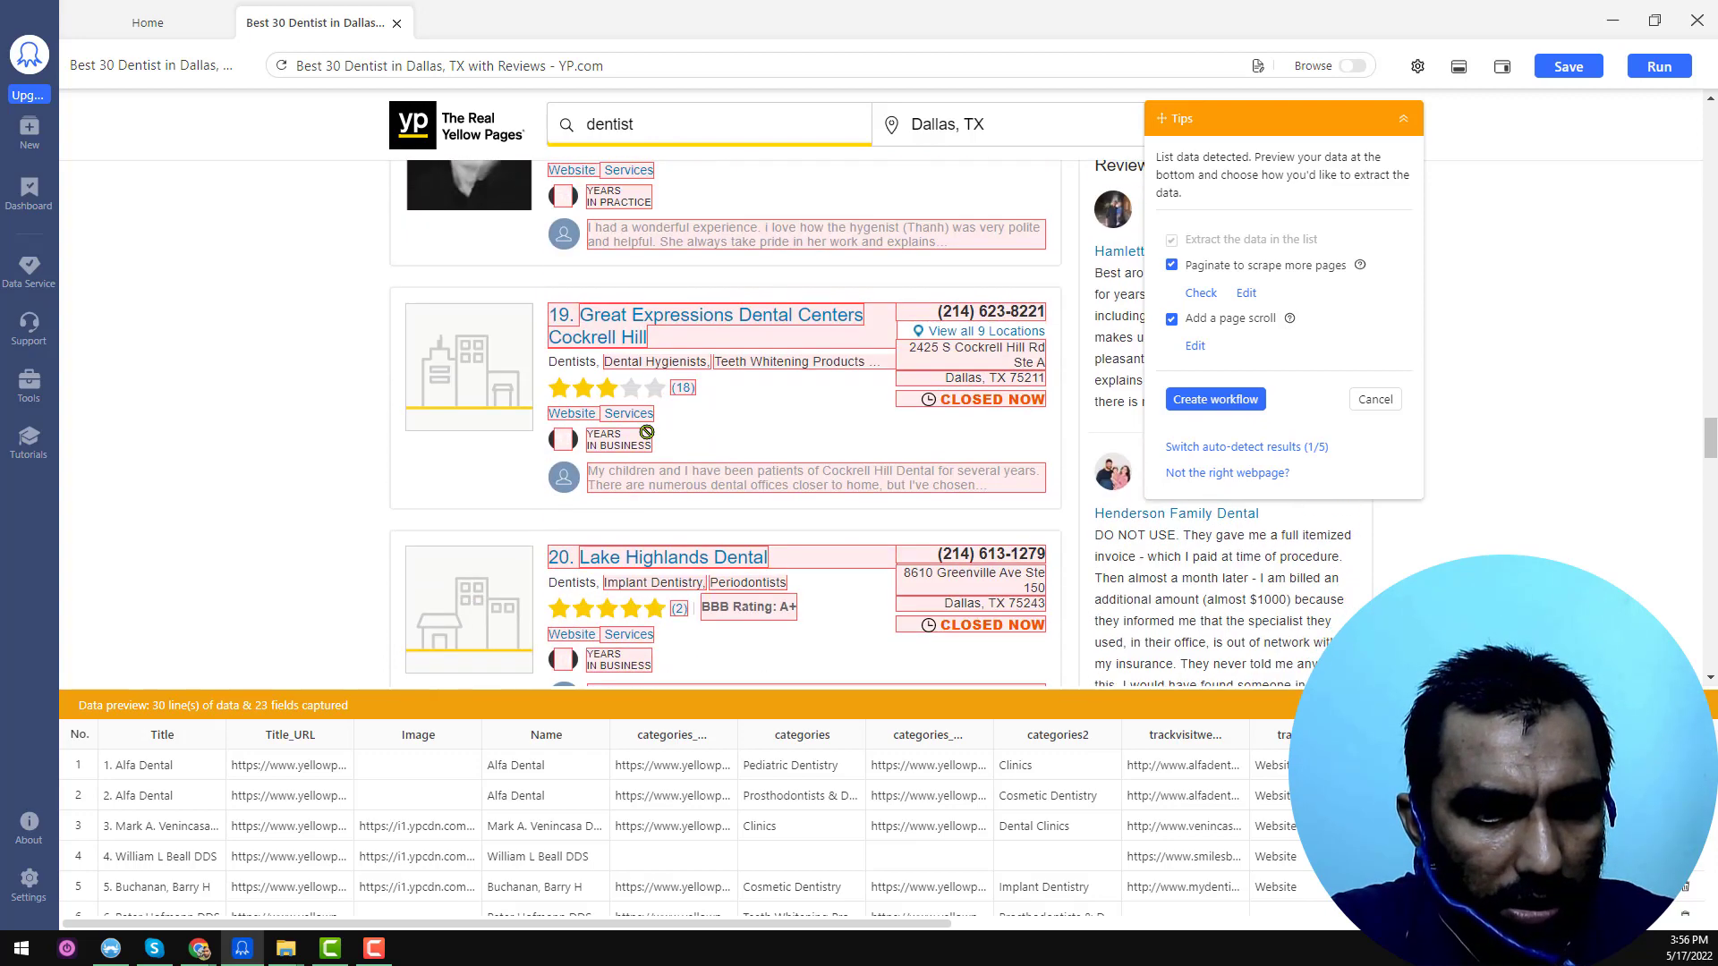
{"action": "scroll", "coordinate": [654, 431], "scroll_direction": "down", "scroll_amount": 5}
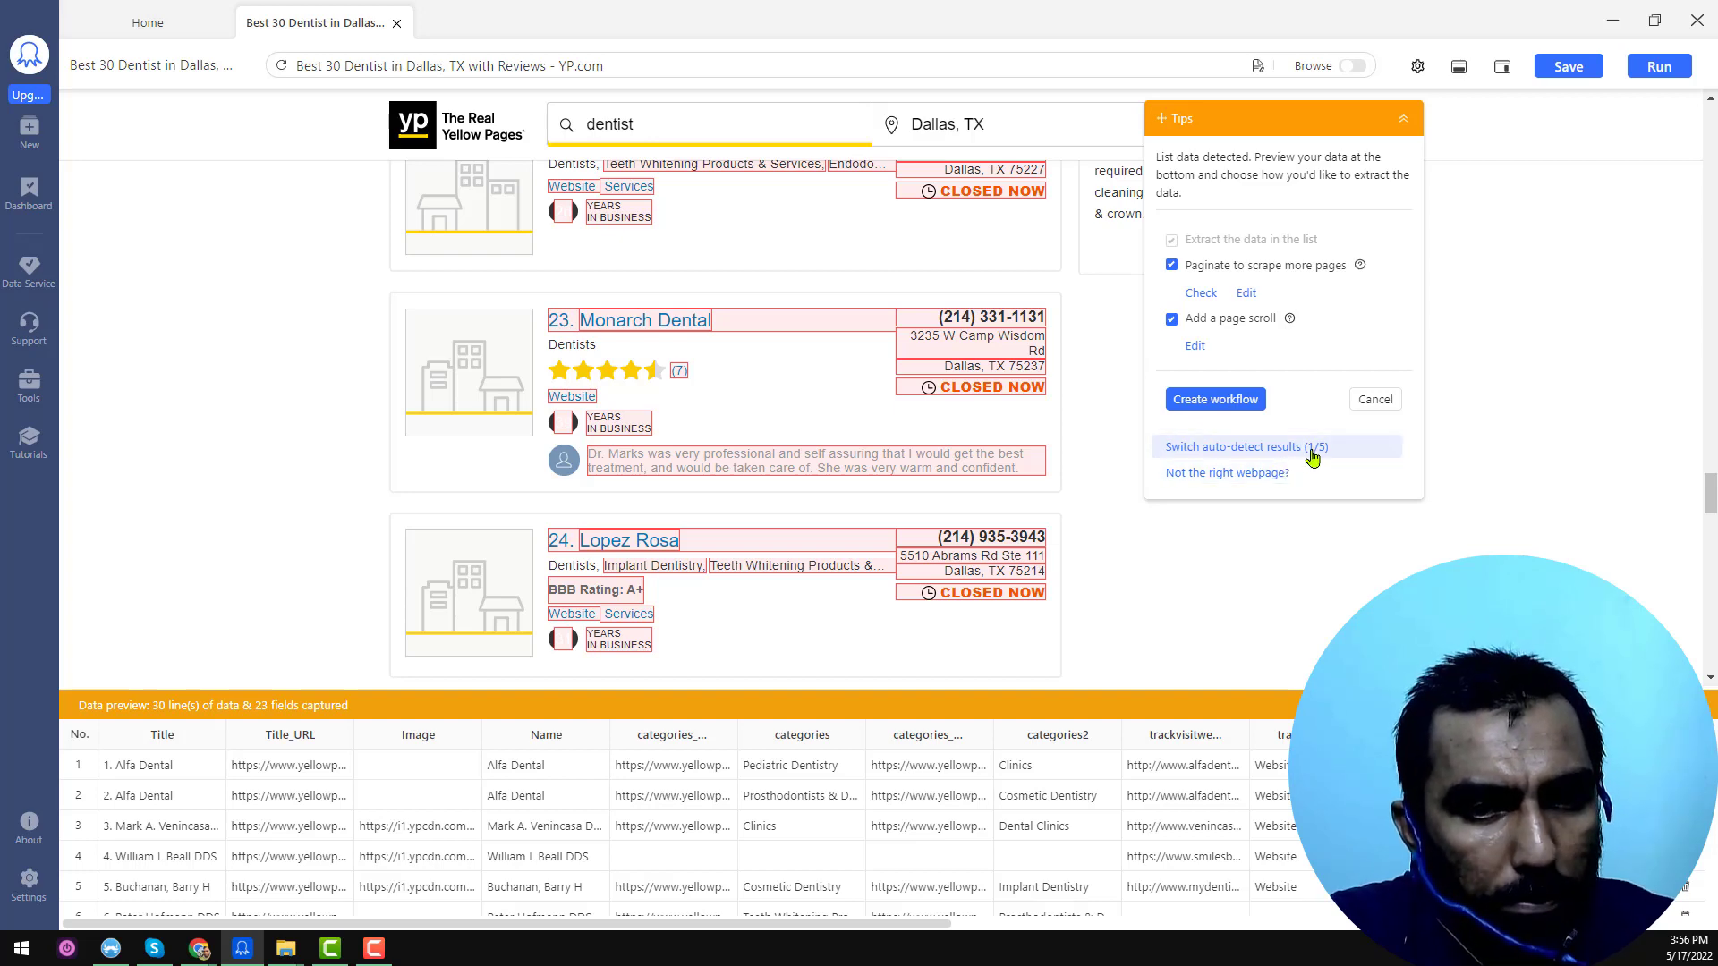
{"action": "scroll", "coordinate": [892, 483], "scroll_direction": "down", "scroll_amount": 15}
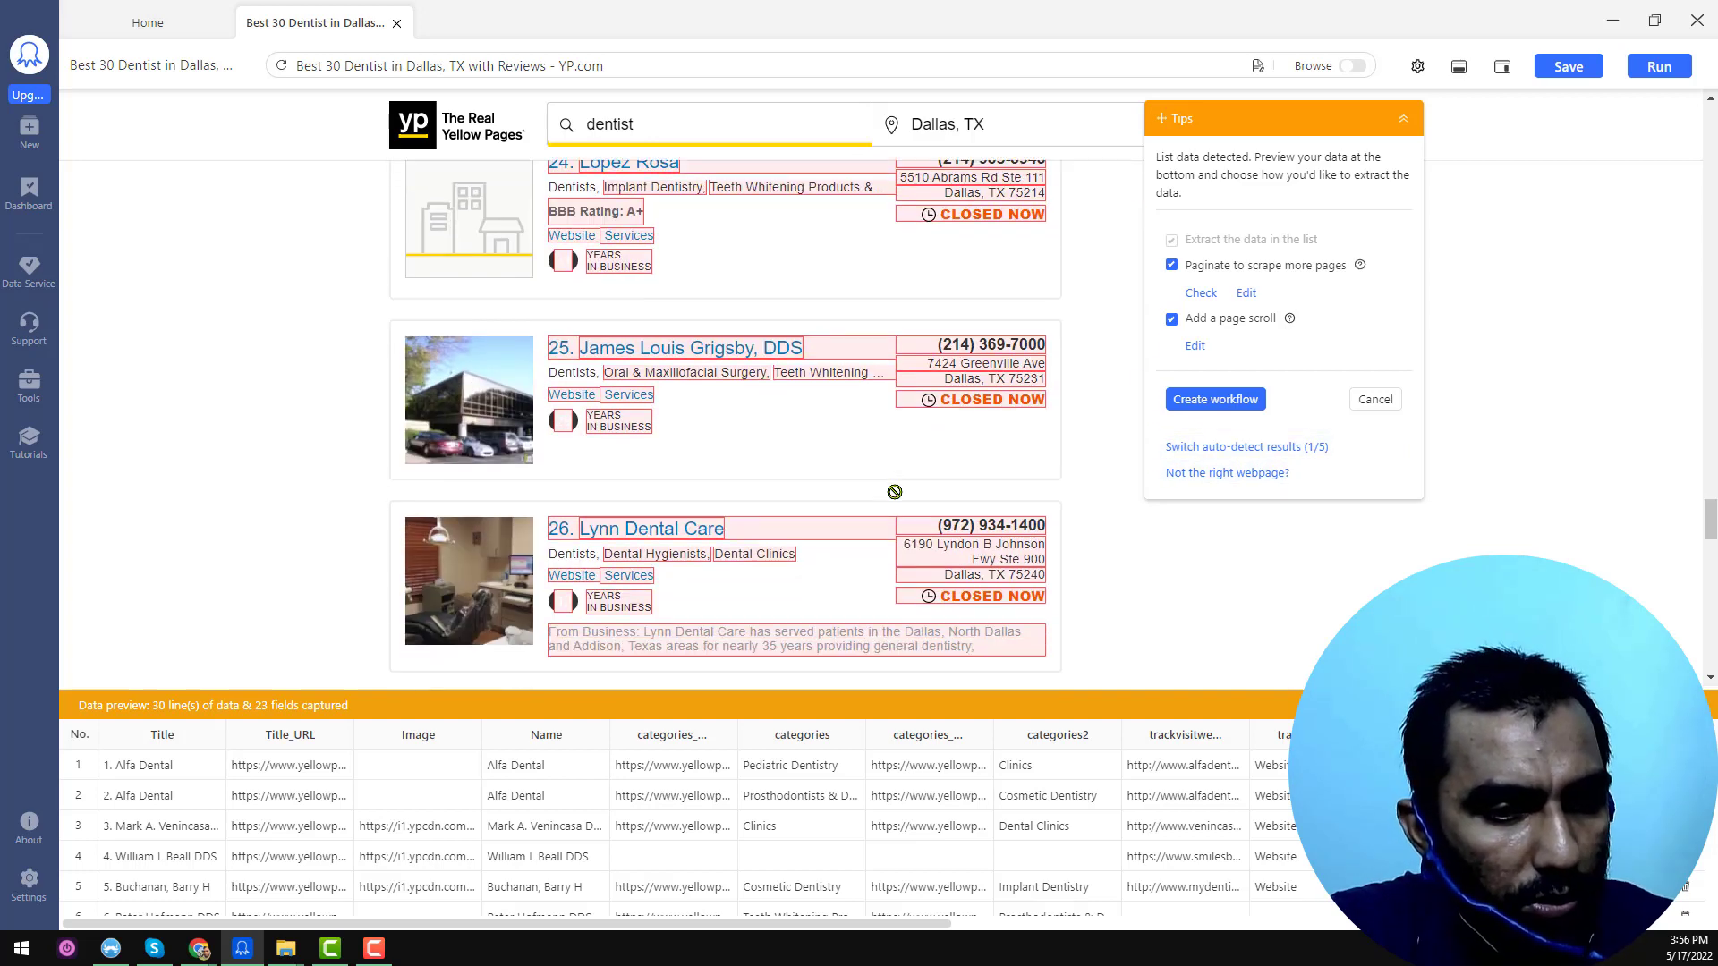
{"action": "scroll", "coordinate": [893, 483], "scroll_direction": "down", "scroll_amount": 6}
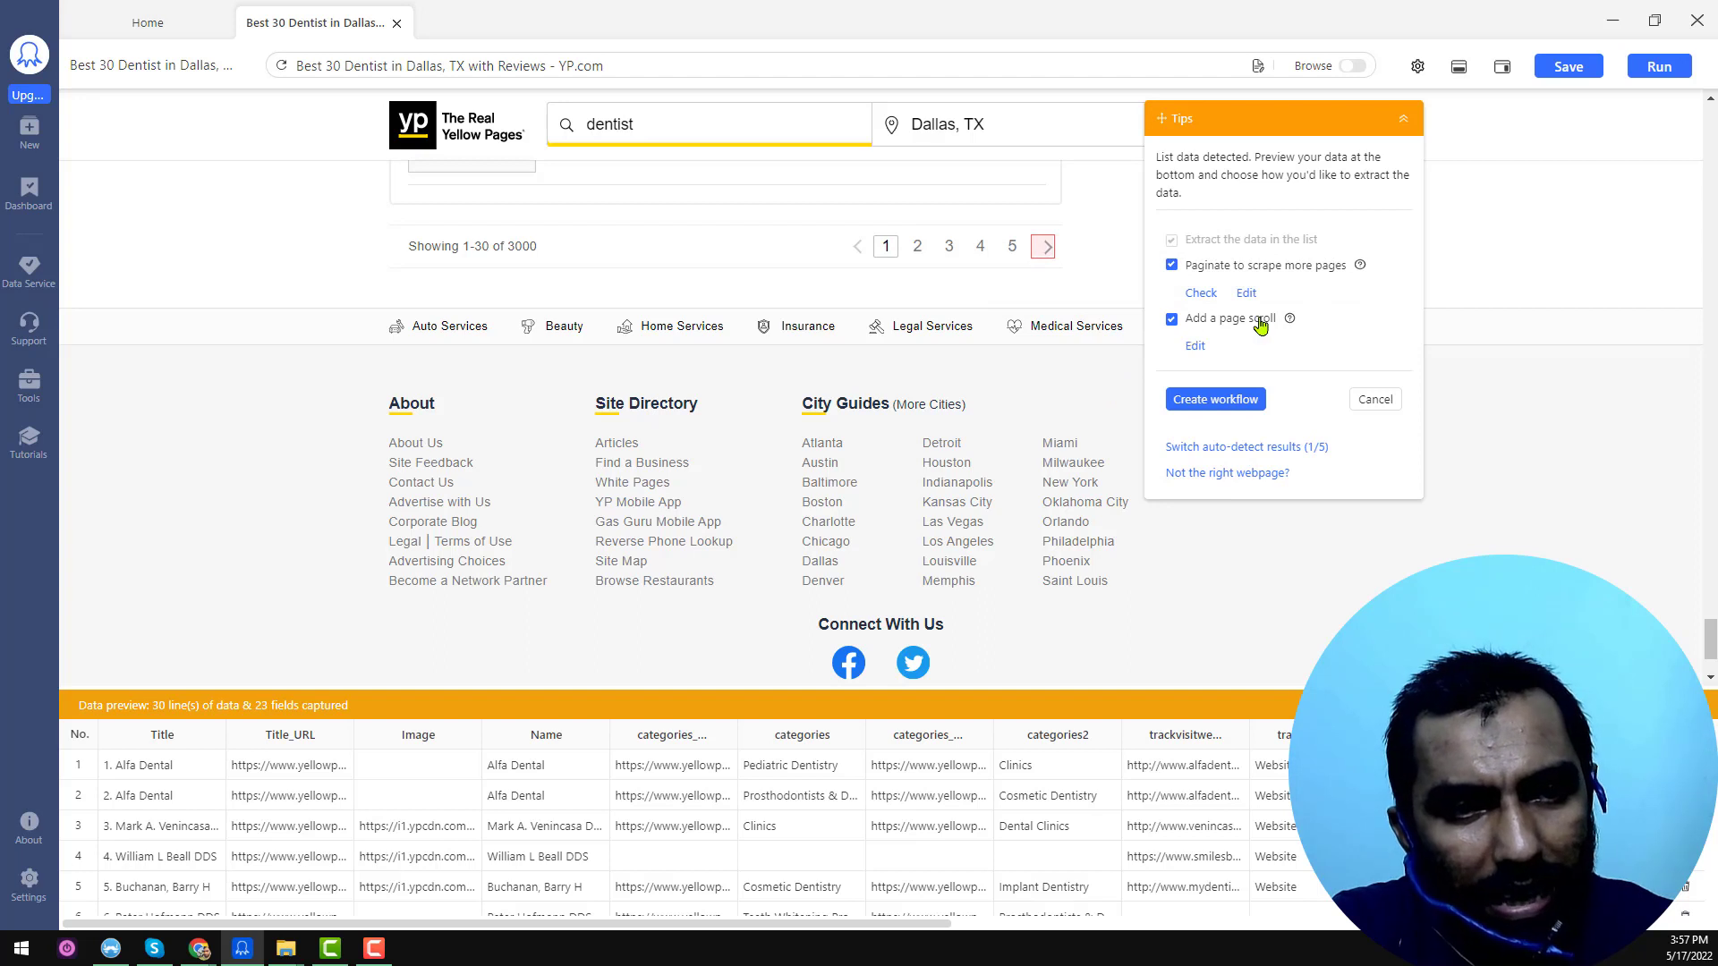
{"action": "left_click", "coordinate": [1174, 320]}
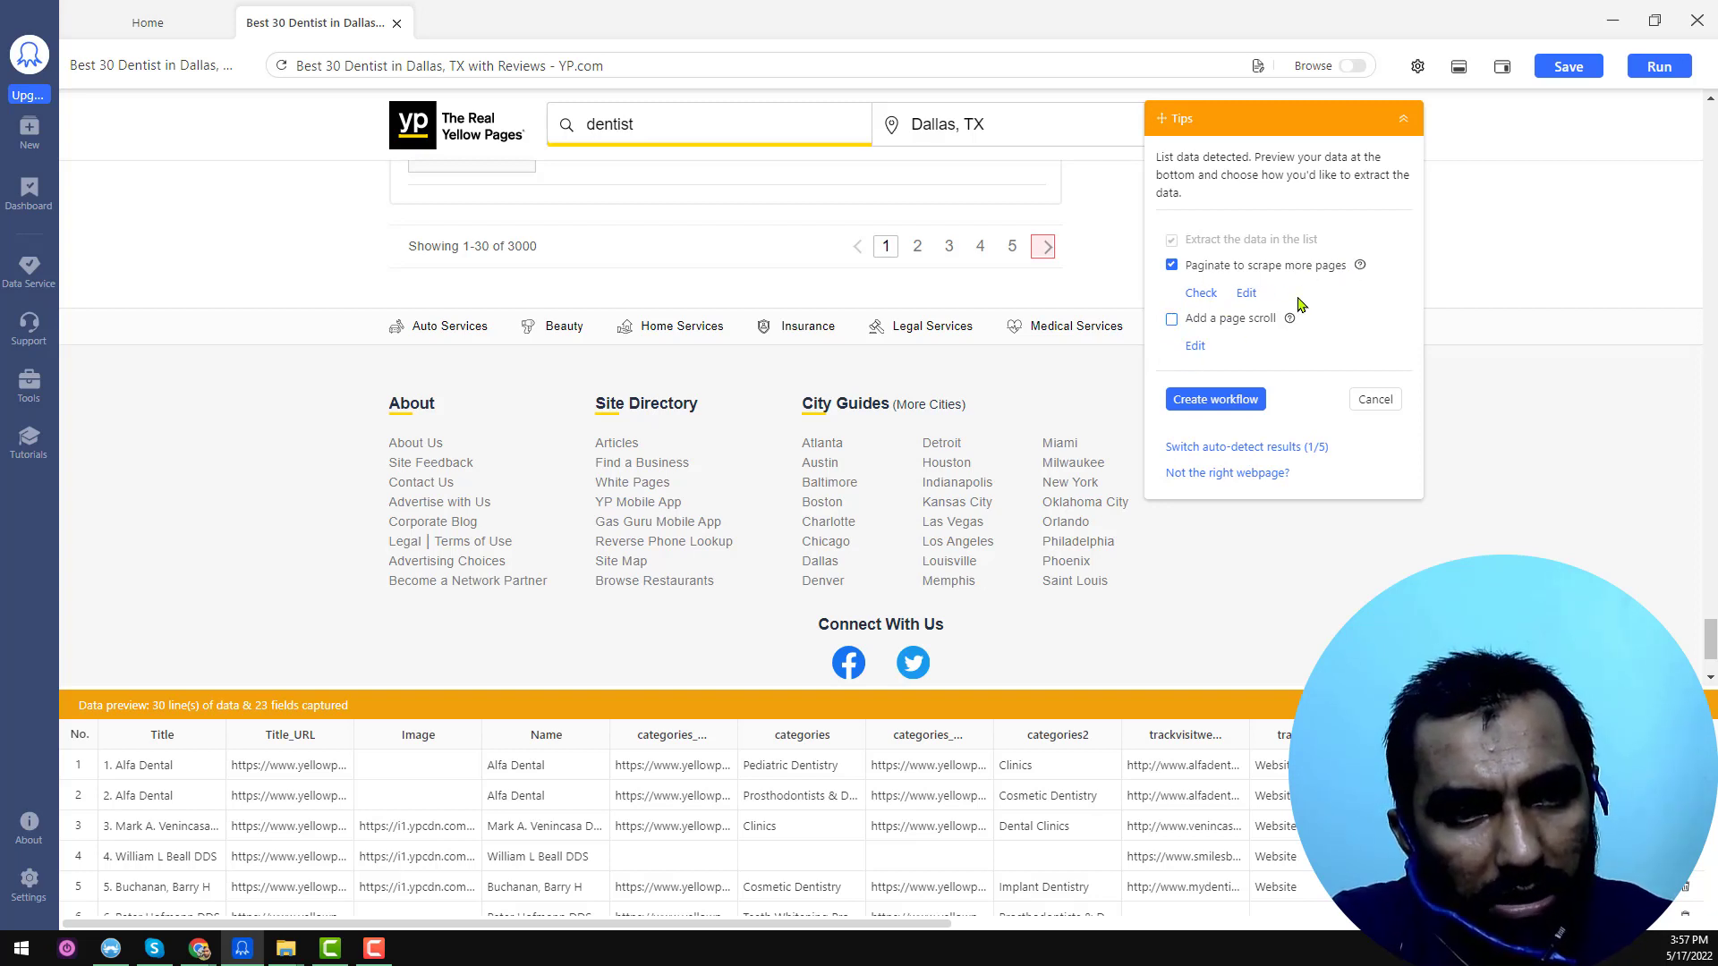
Step: Create the workflow from the auto-detect settings and dismiss the 'Workflow is collapsed' tip
{"action": "left_click", "coordinate": [1243, 406]}
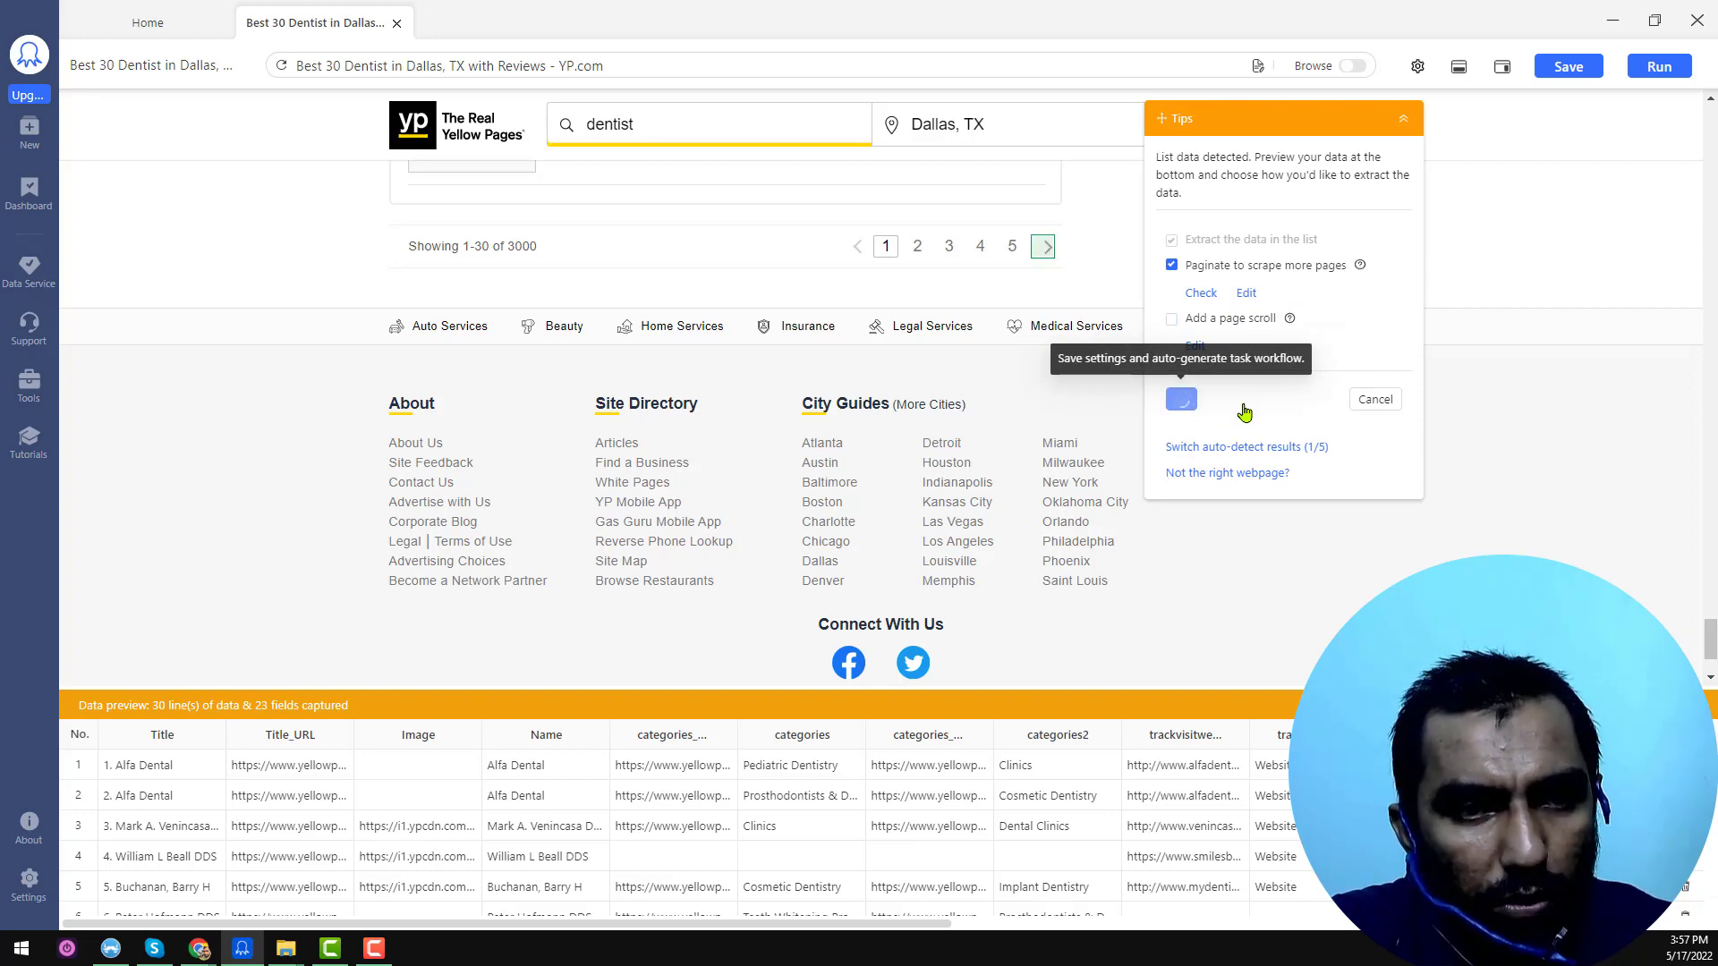
{"action": "mouse_move", "coordinate": [1195, 428]}
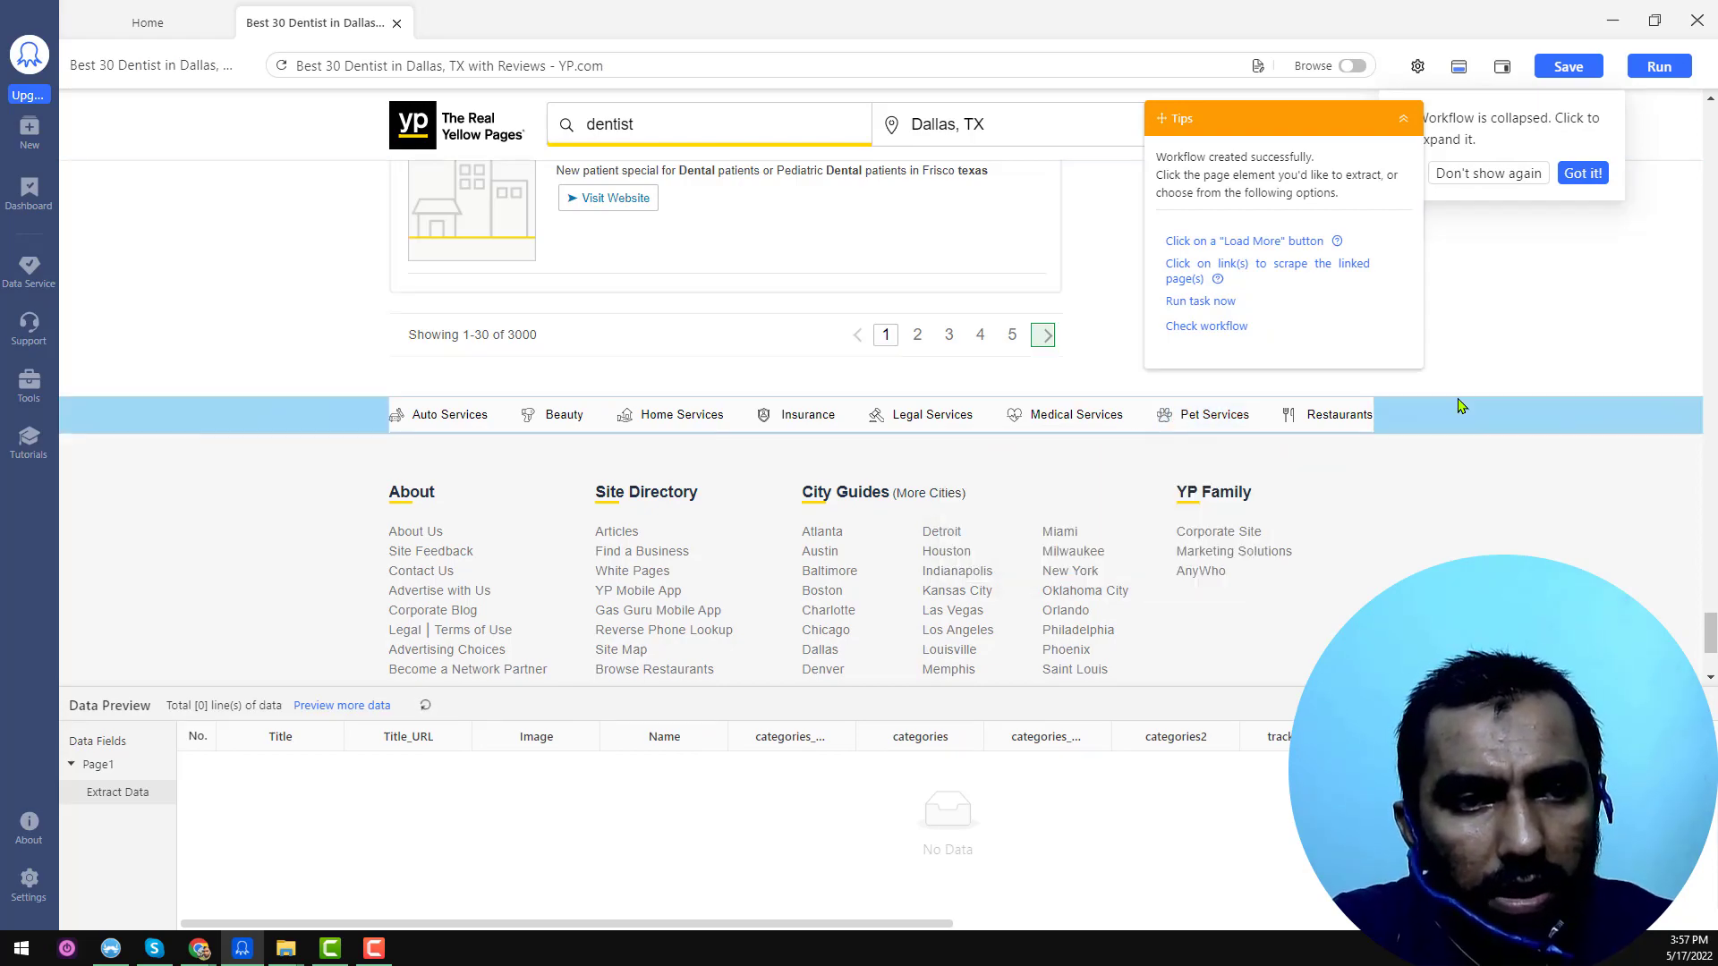
{"action": "scroll", "coordinate": [1467, 412], "scroll_direction": "up", "scroll_amount": 10}
{"action": "scroll", "coordinate": [1471, 412], "scroll_direction": "up", "scroll_amount": 15}
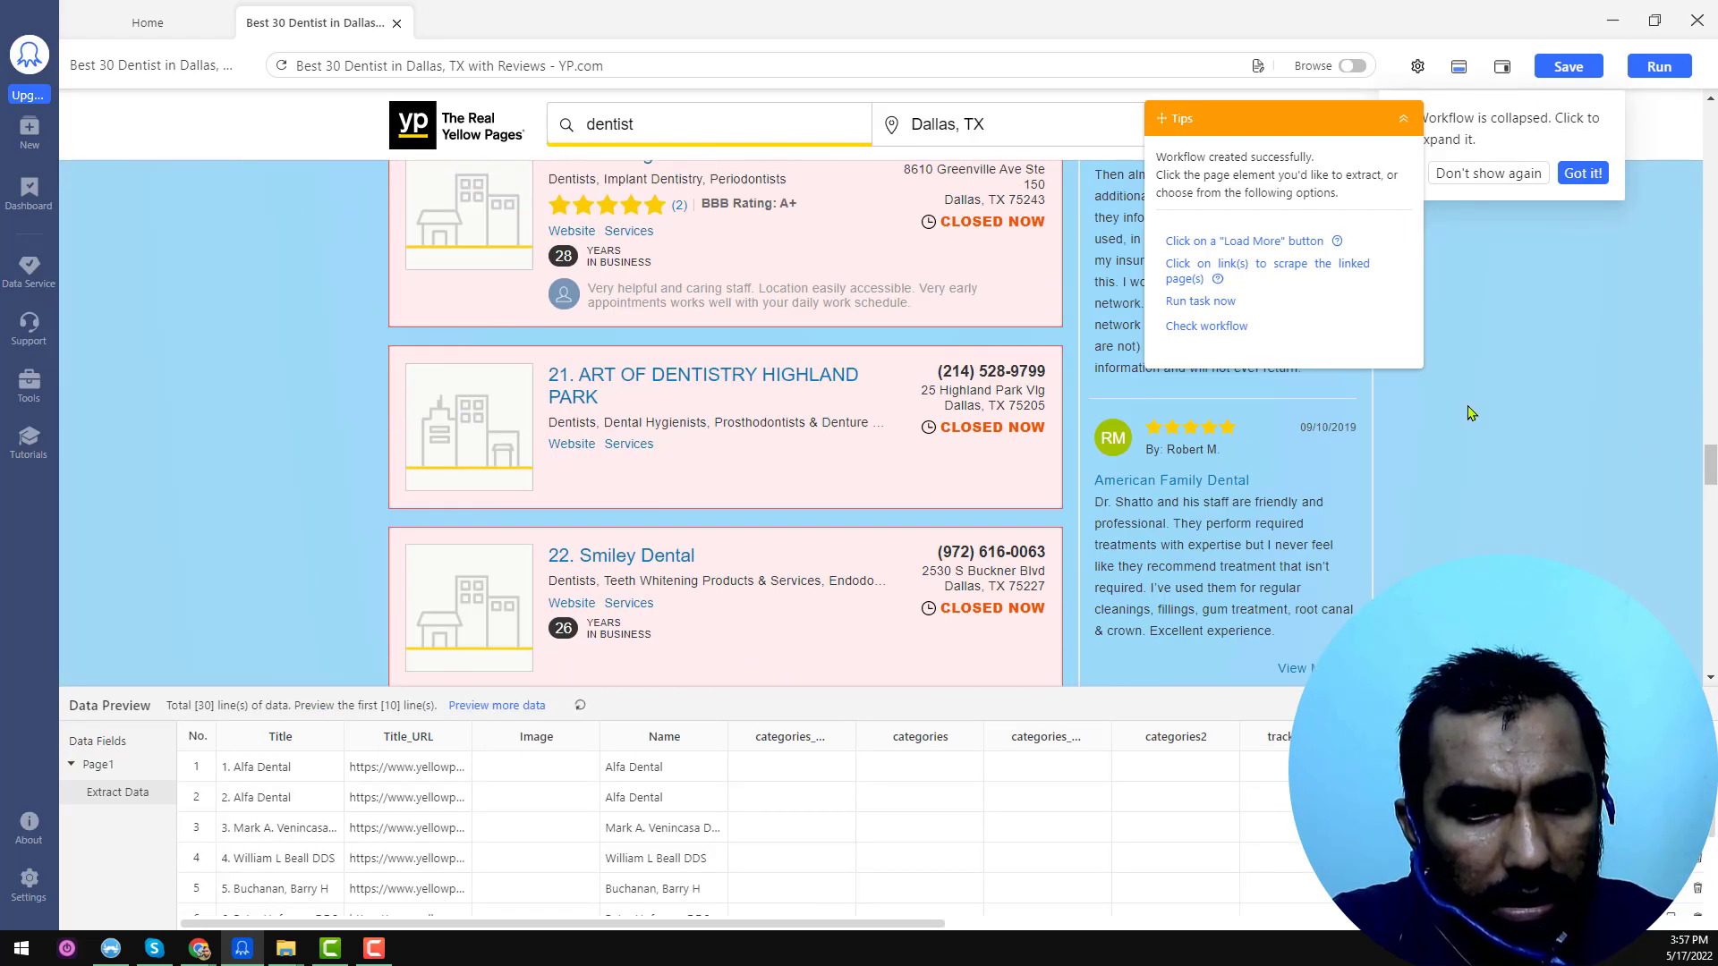
{"action": "scroll", "coordinate": [1470, 410], "scroll_direction": "up", "scroll_amount": 12}
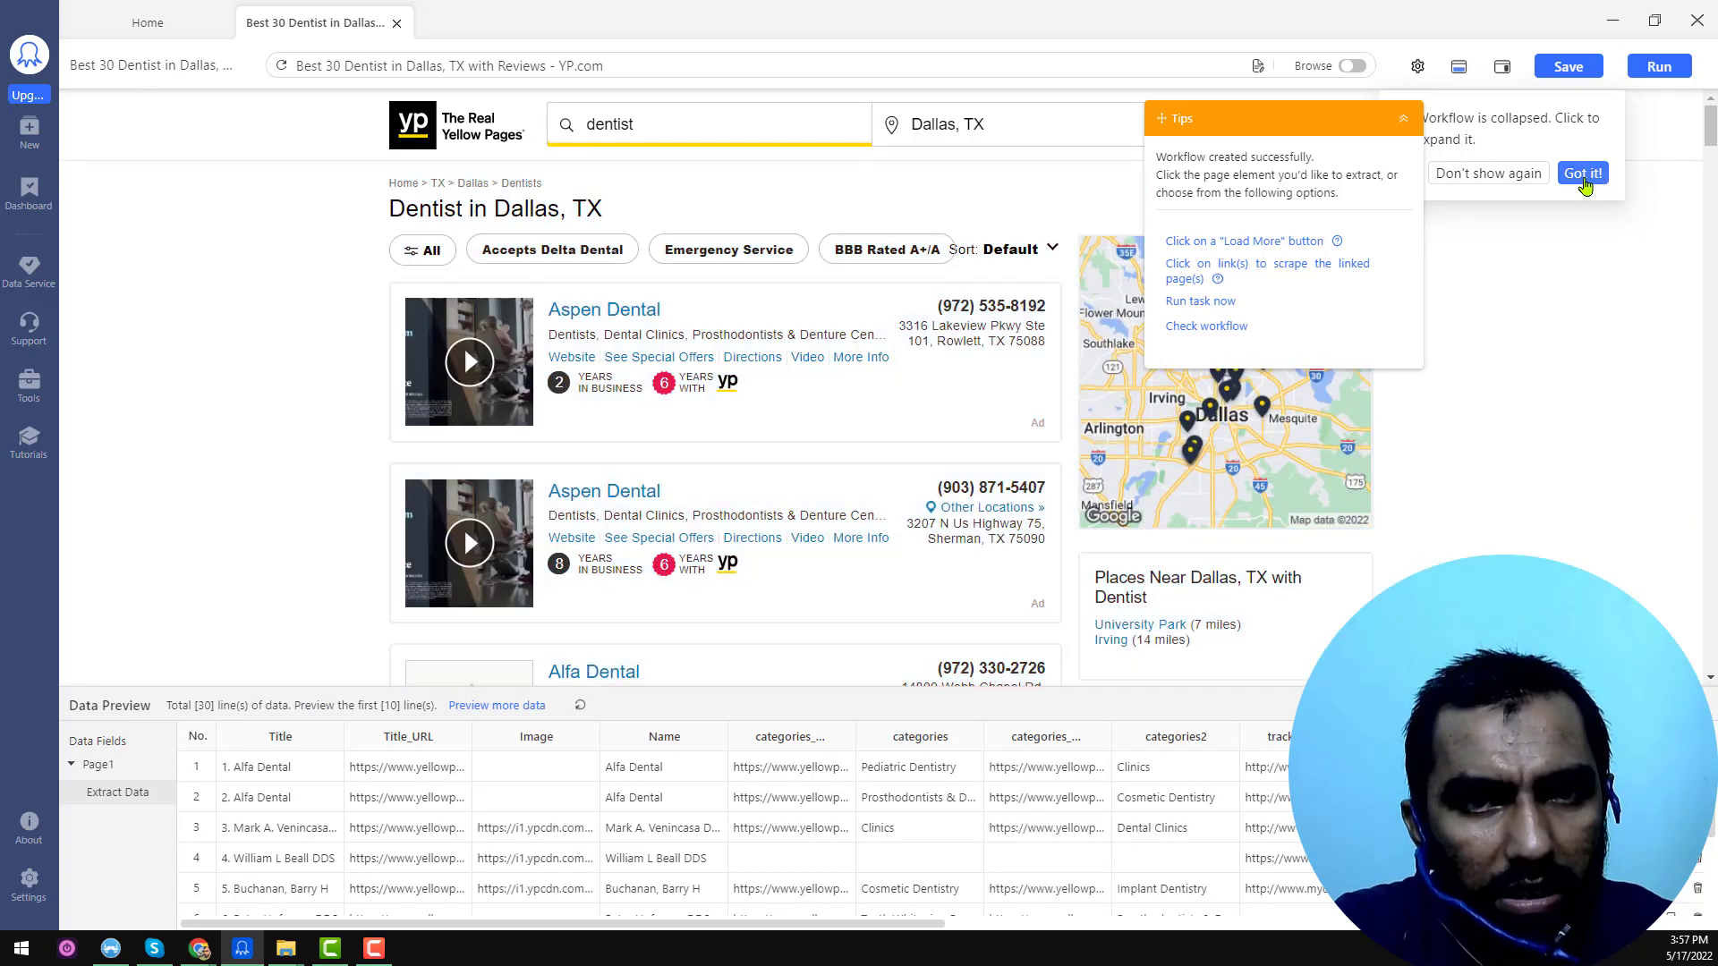
{"action": "left_click", "coordinate": [1584, 179]}
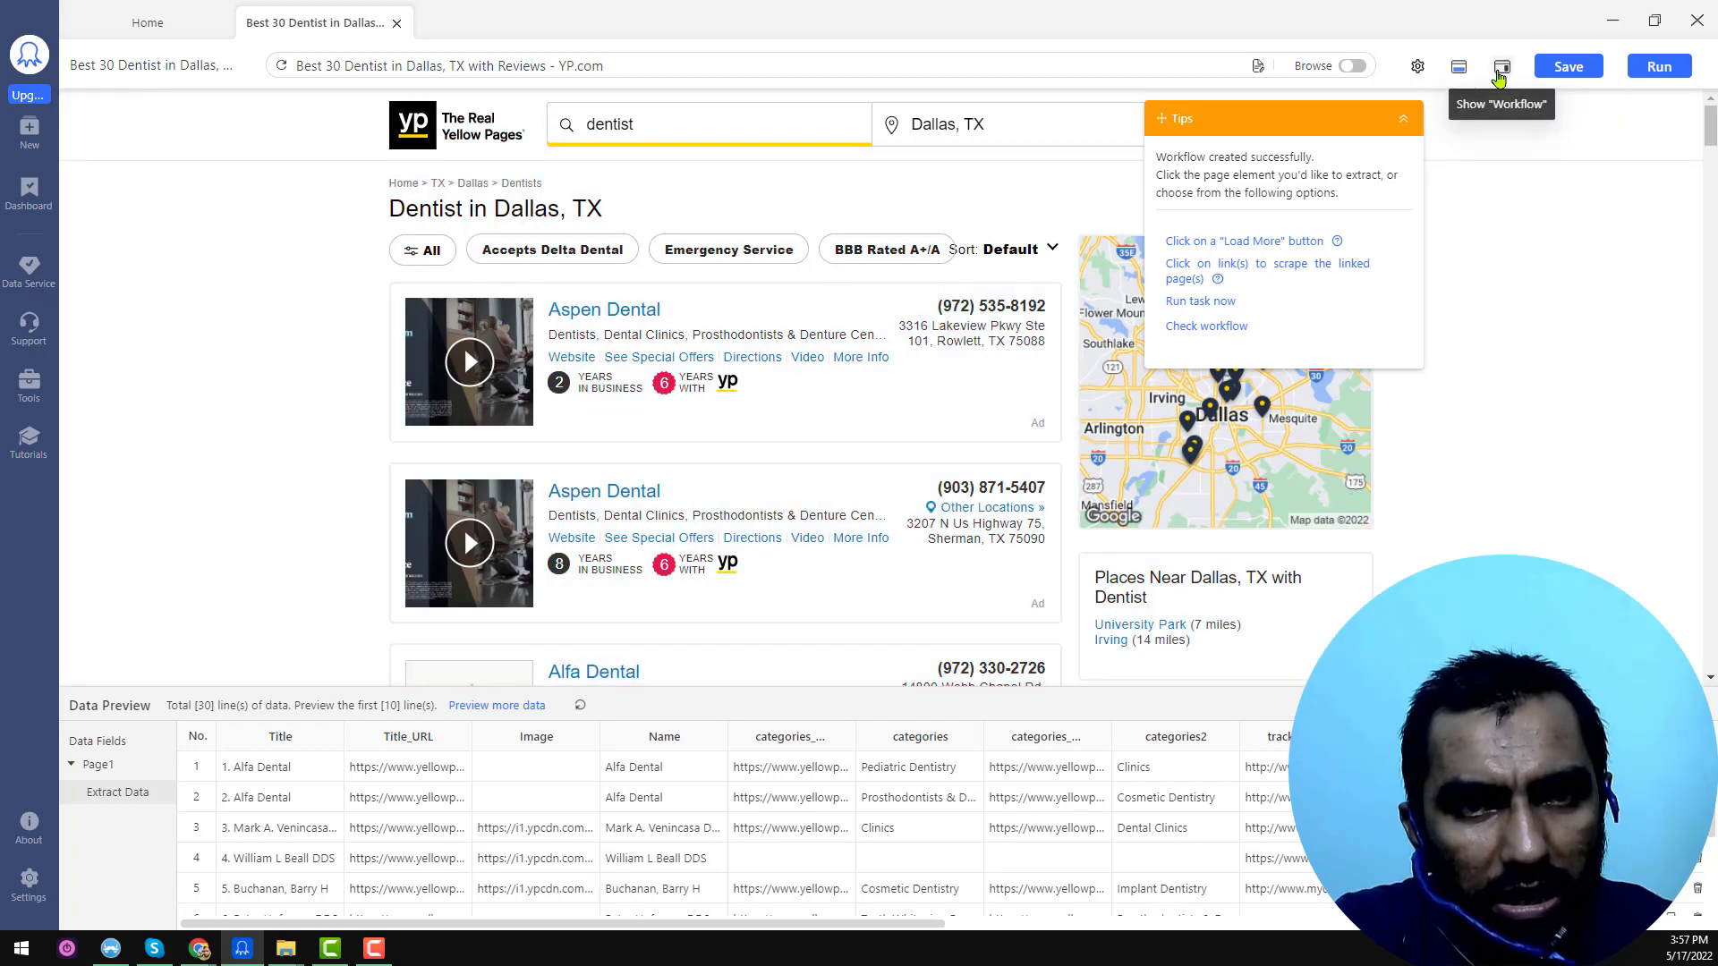
Step: Review the Pagination loop with Loop Item, Extract Data and Click to Paginate, plus the 30-row preview
{"action": "left_click", "coordinate": [1501, 68]}
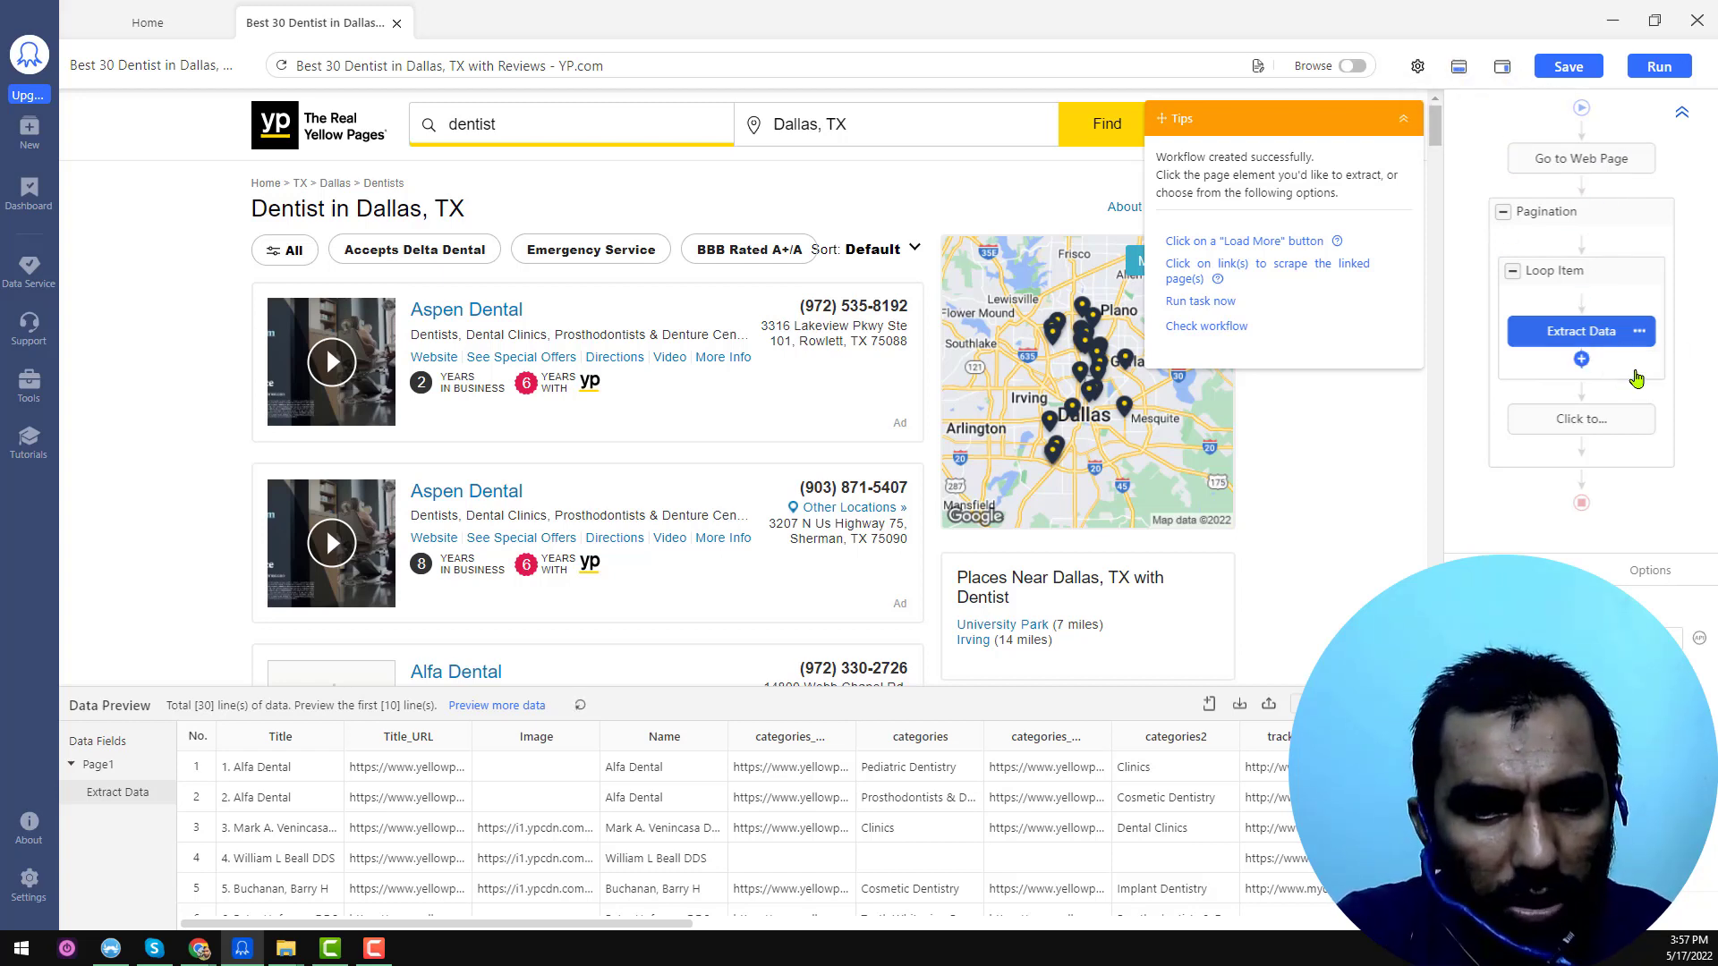
{"action": "scroll", "coordinate": [749, 433], "scroll_direction": "down", "scroll_amount": 5}
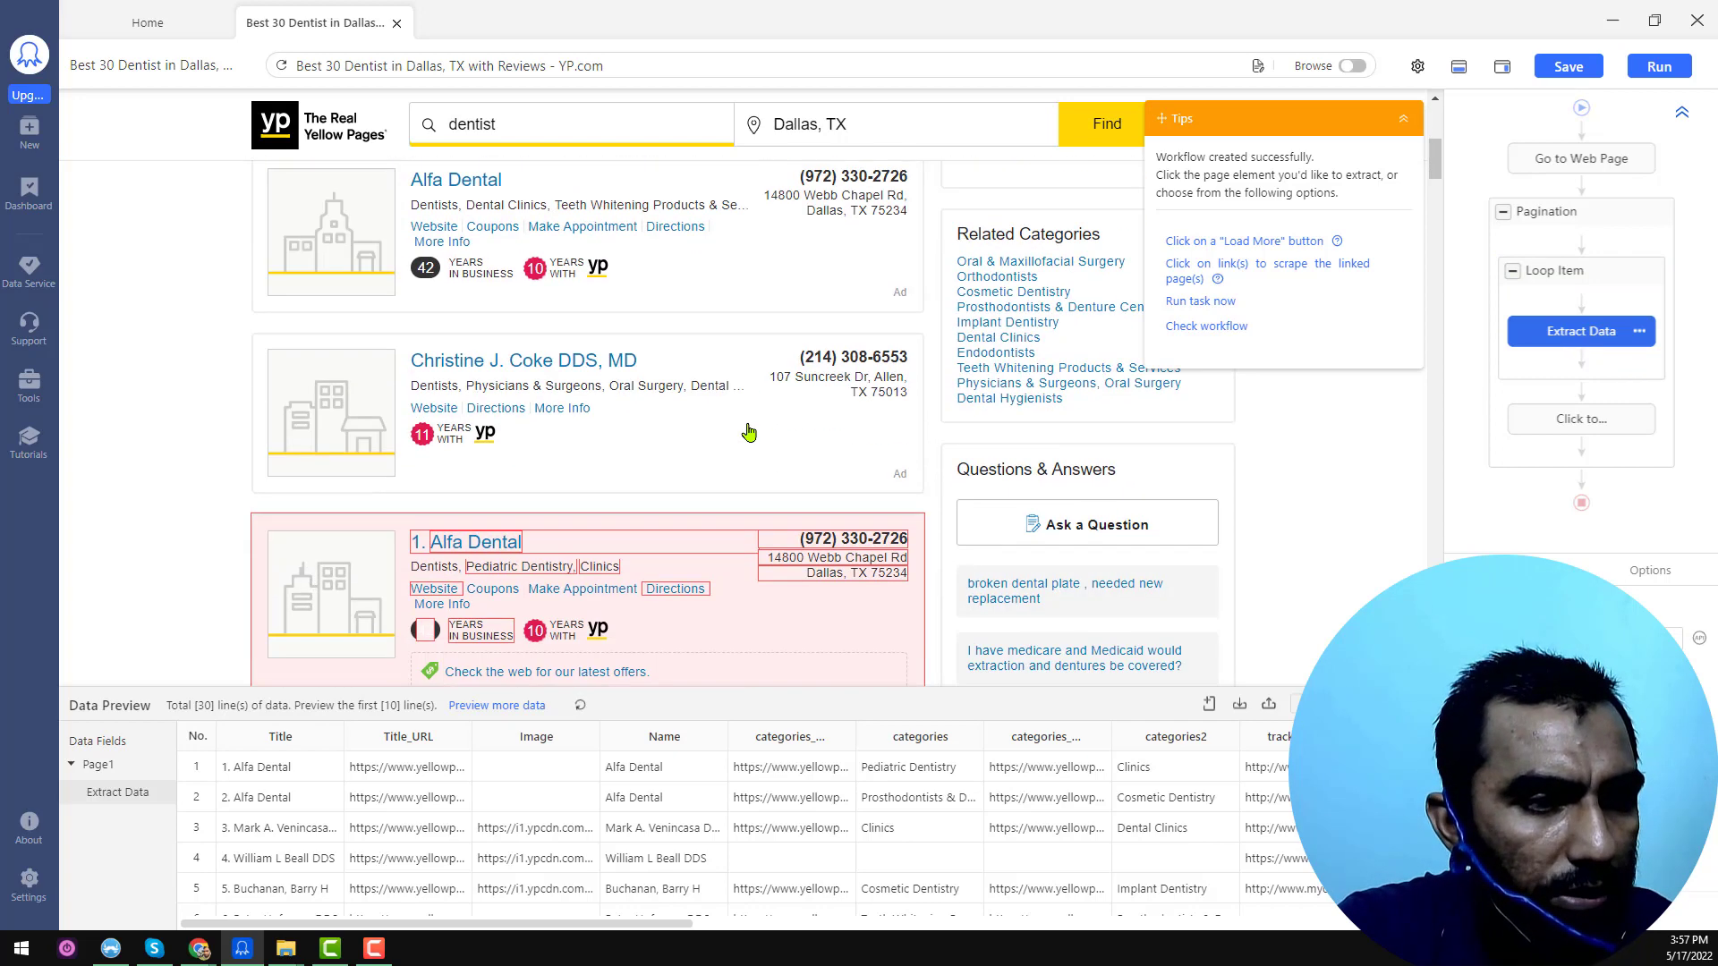
{"action": "scroll", "coordinate": [748, 433], "scroll_direction": "down", "scroll_amount": 2}
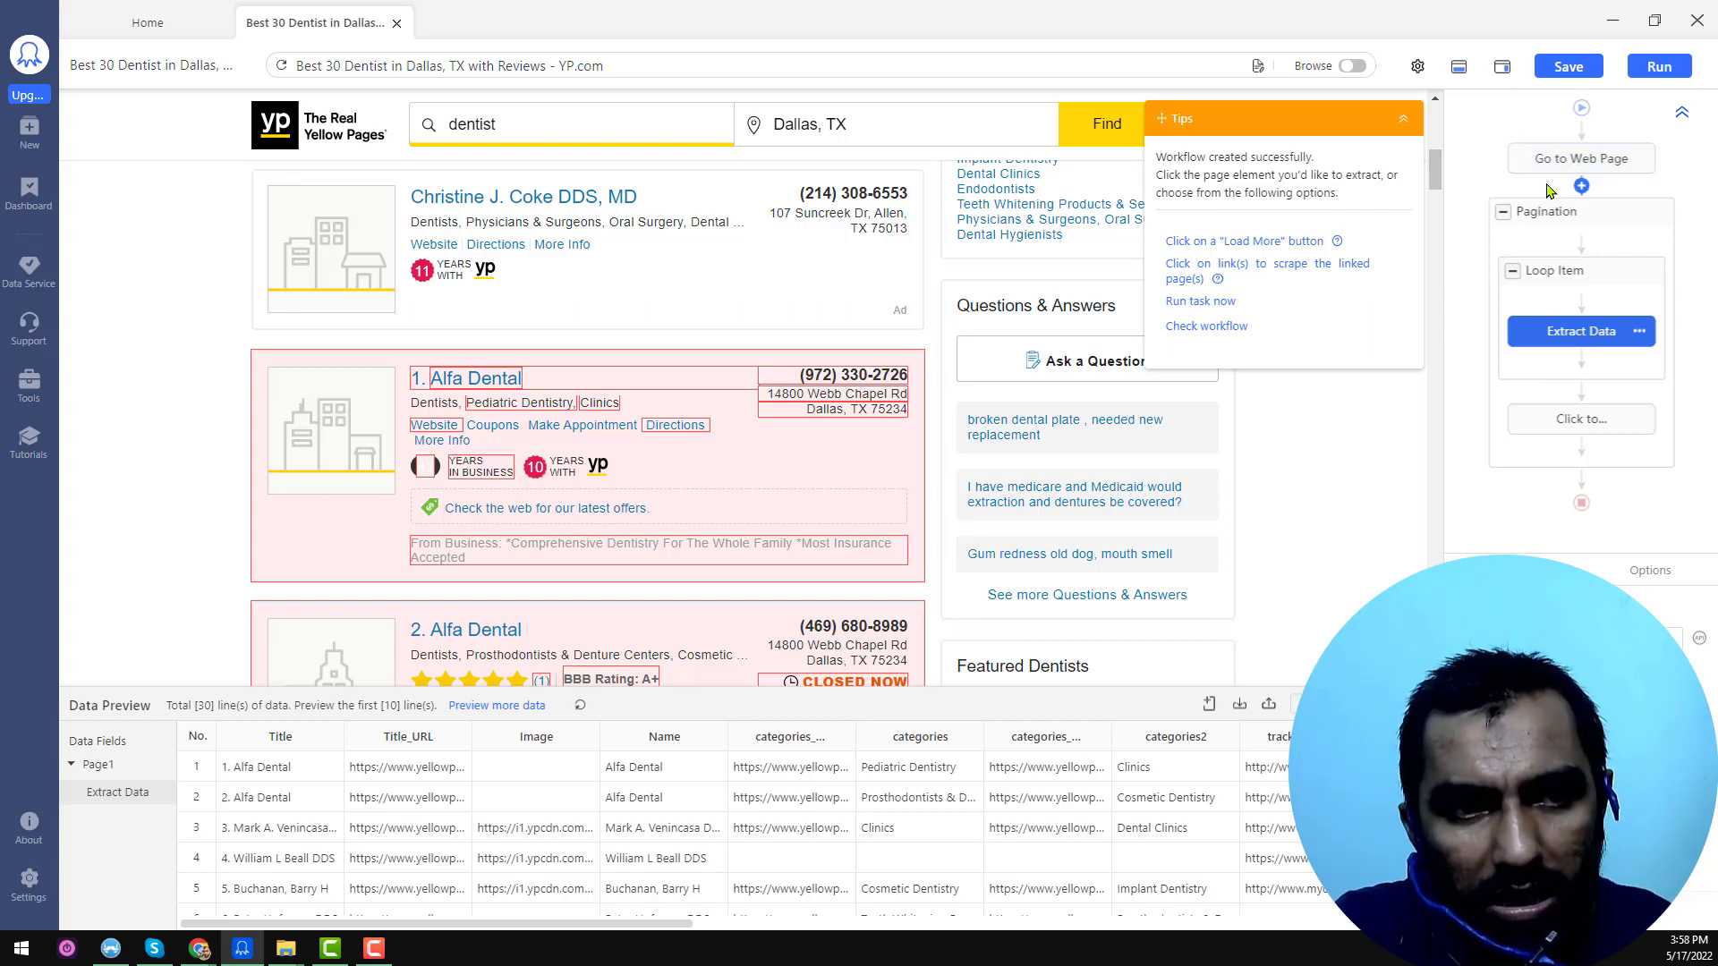
{"action": "left_click", "coordinate": [1593, 166]}
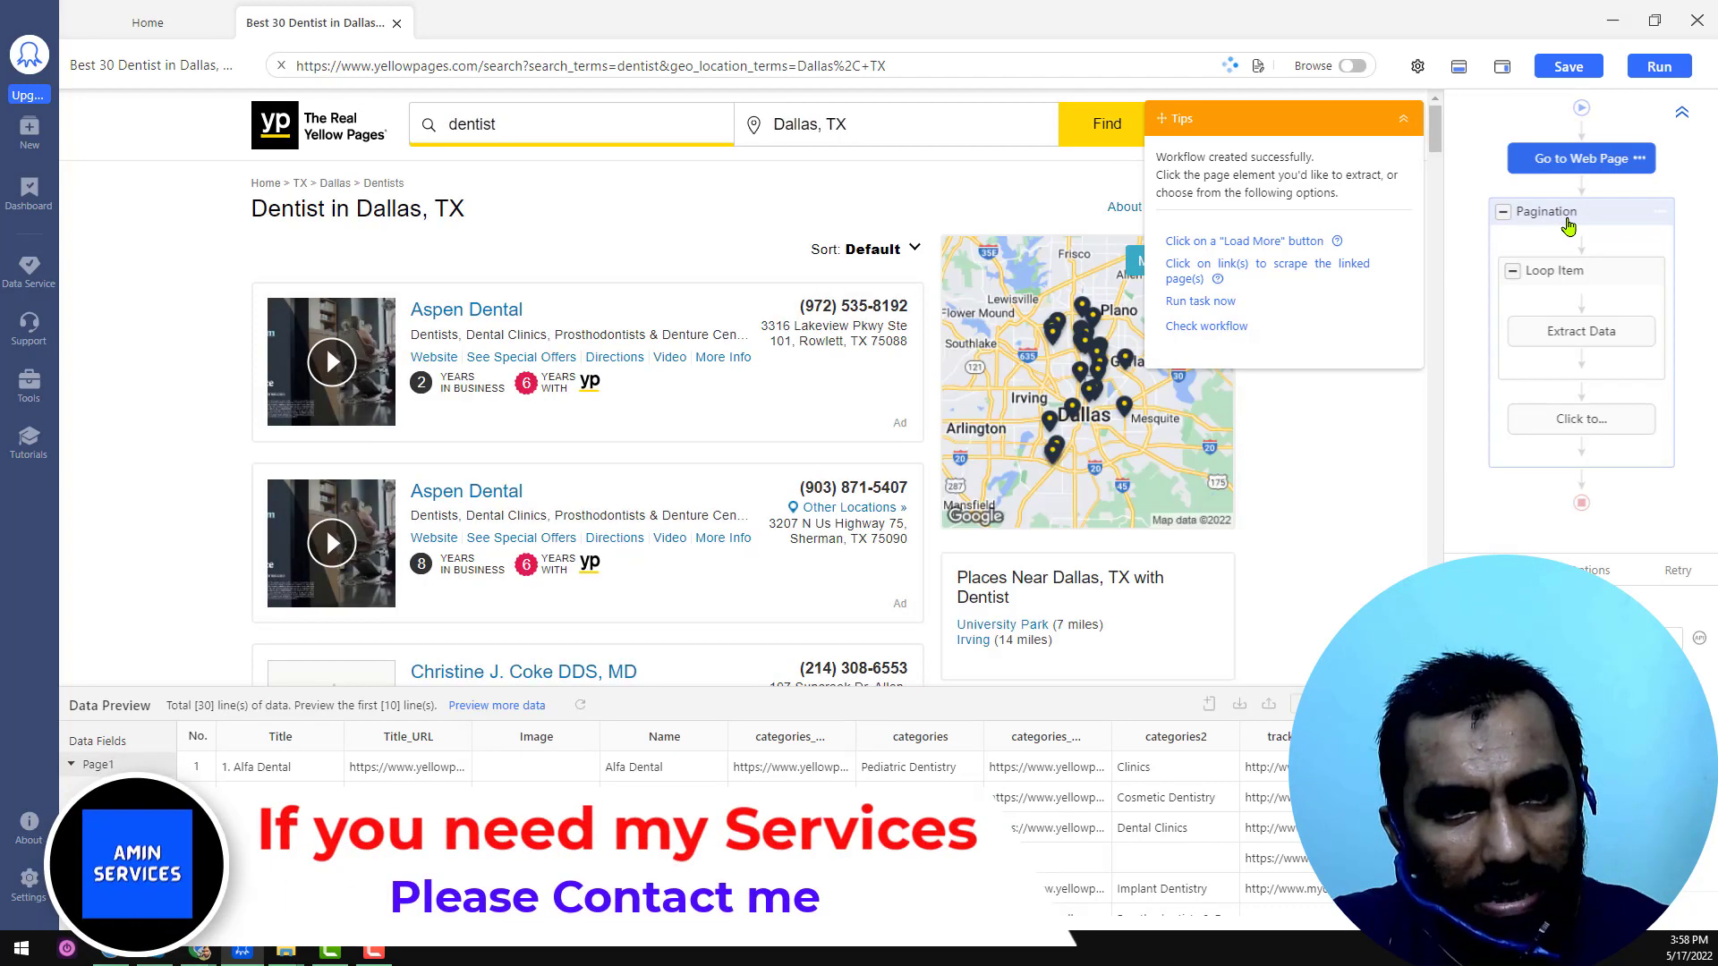
{"action": "scroll", "coordinate": [910, 553], "scroll_direction": "down", "scroll_amount": 10}
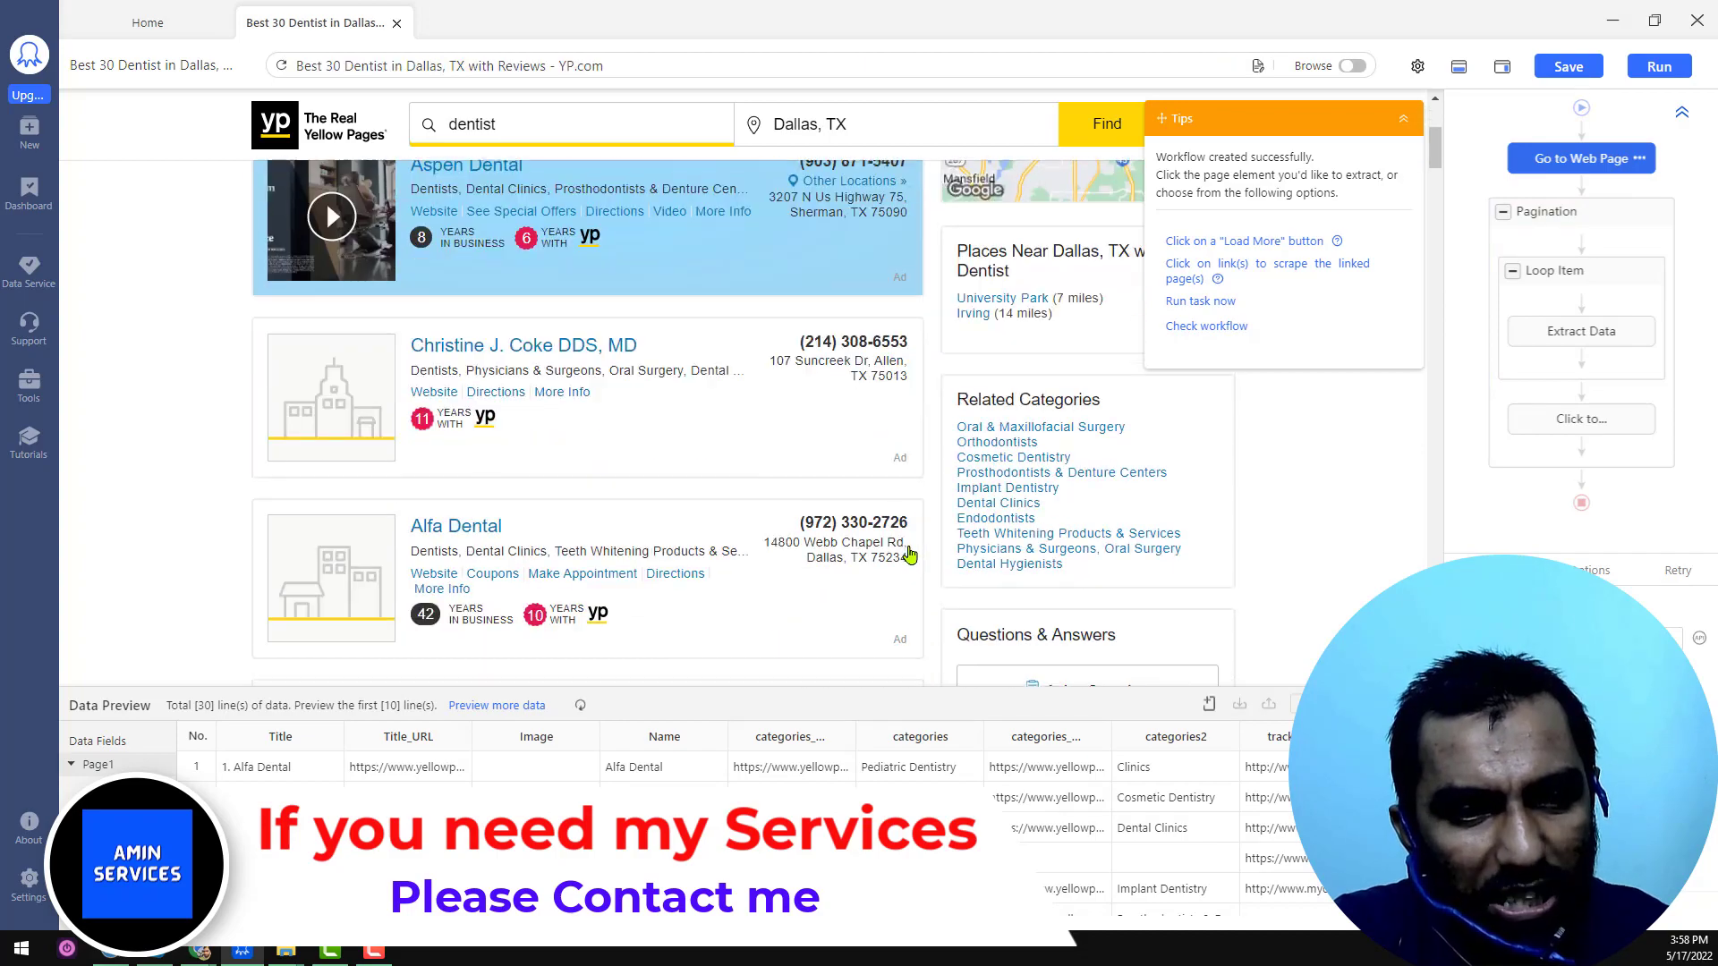
{"action": "scroll", "coordinate": [910, 553], "scroll_direction": "down", "scroll_amount": 20}
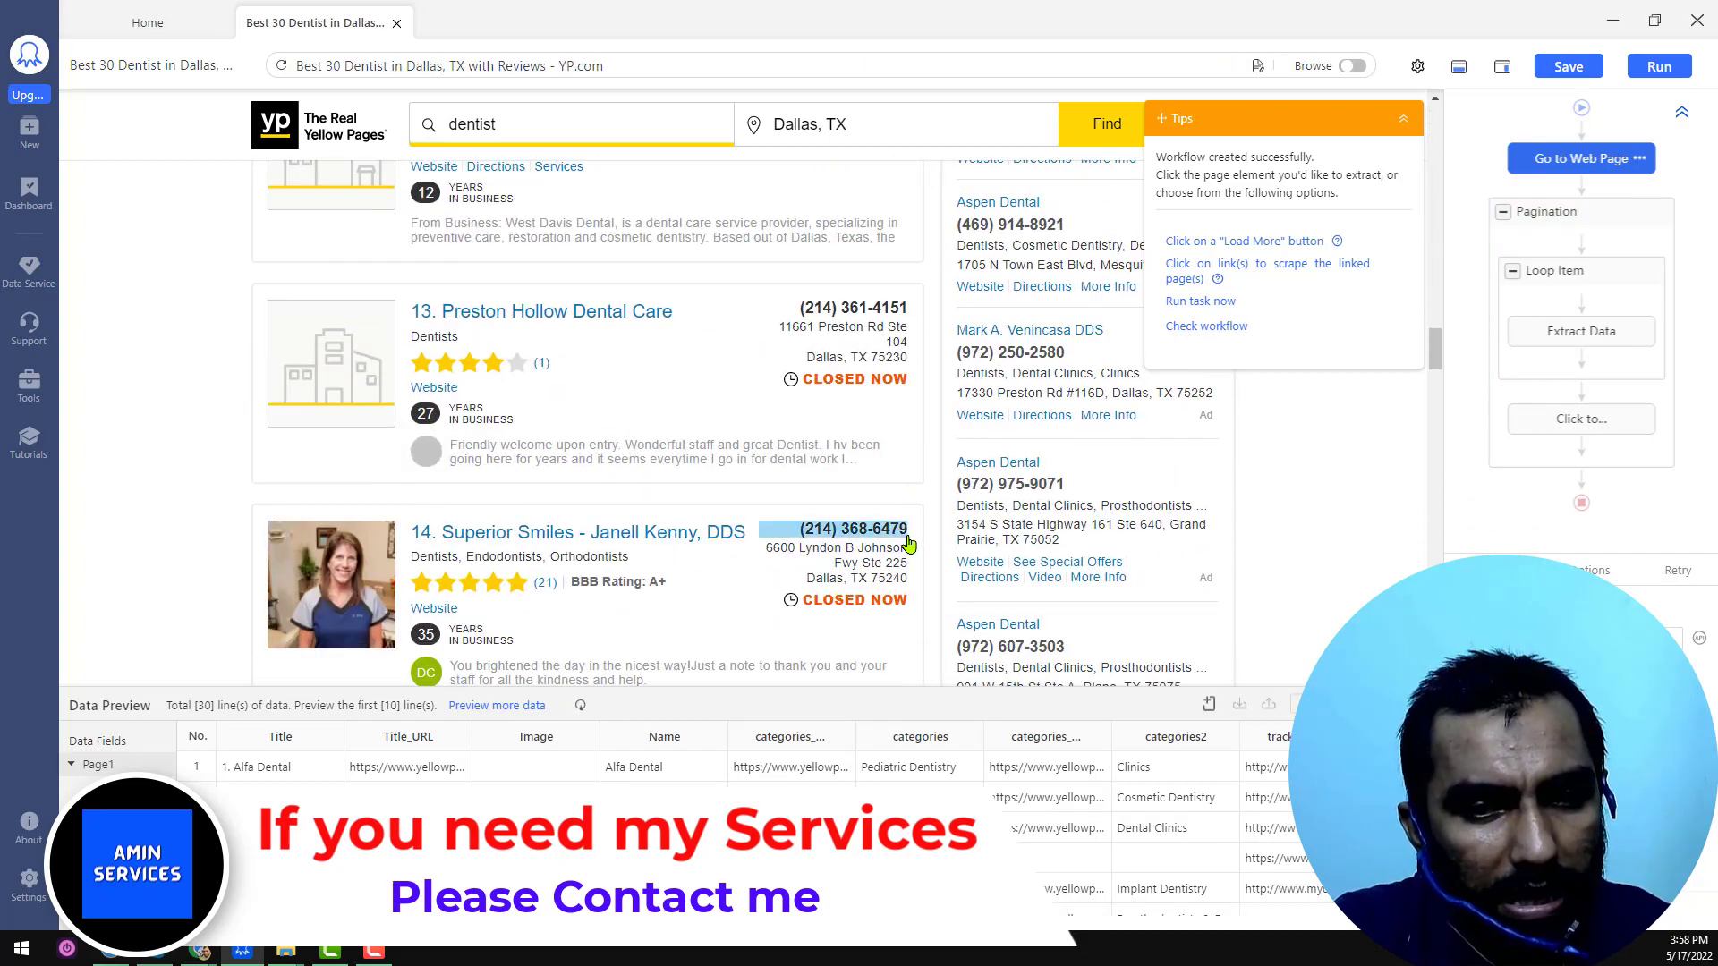
{"action": "scroll", "coordinate": [908, 537], "scroll_direction": "down", "scroll_amount": 20}
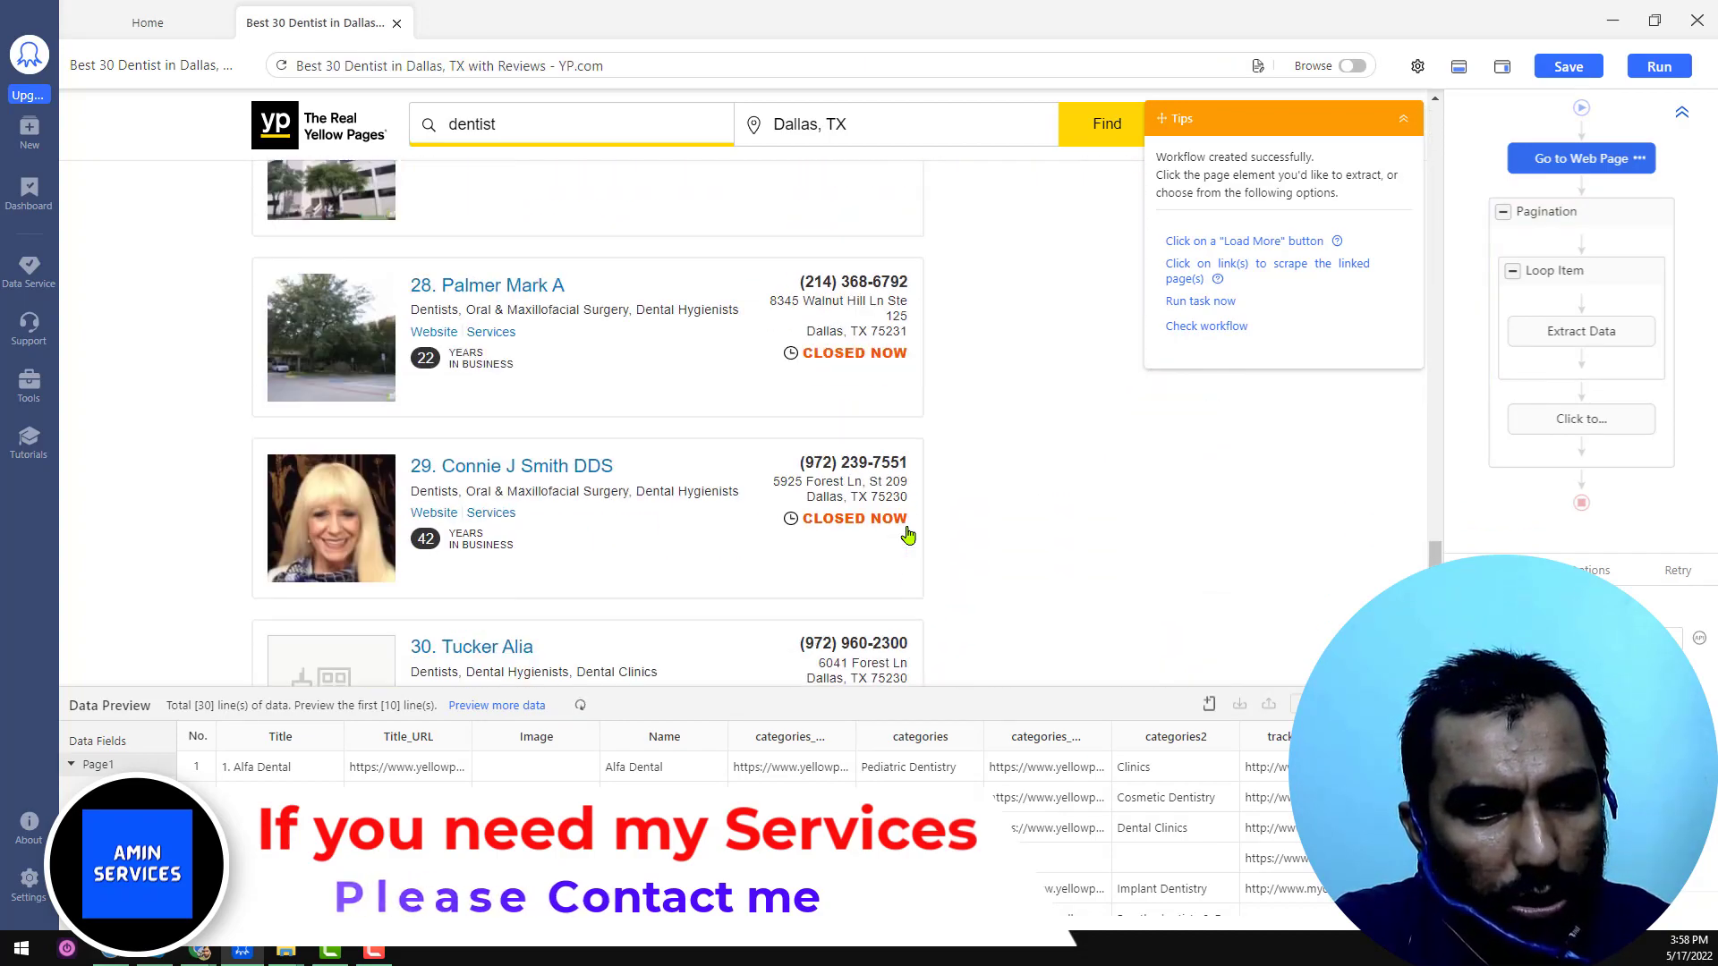
{"action": "scroll", "coordinate": [906, 533], "scroll_direction": "down", "scroll_amount": 5}
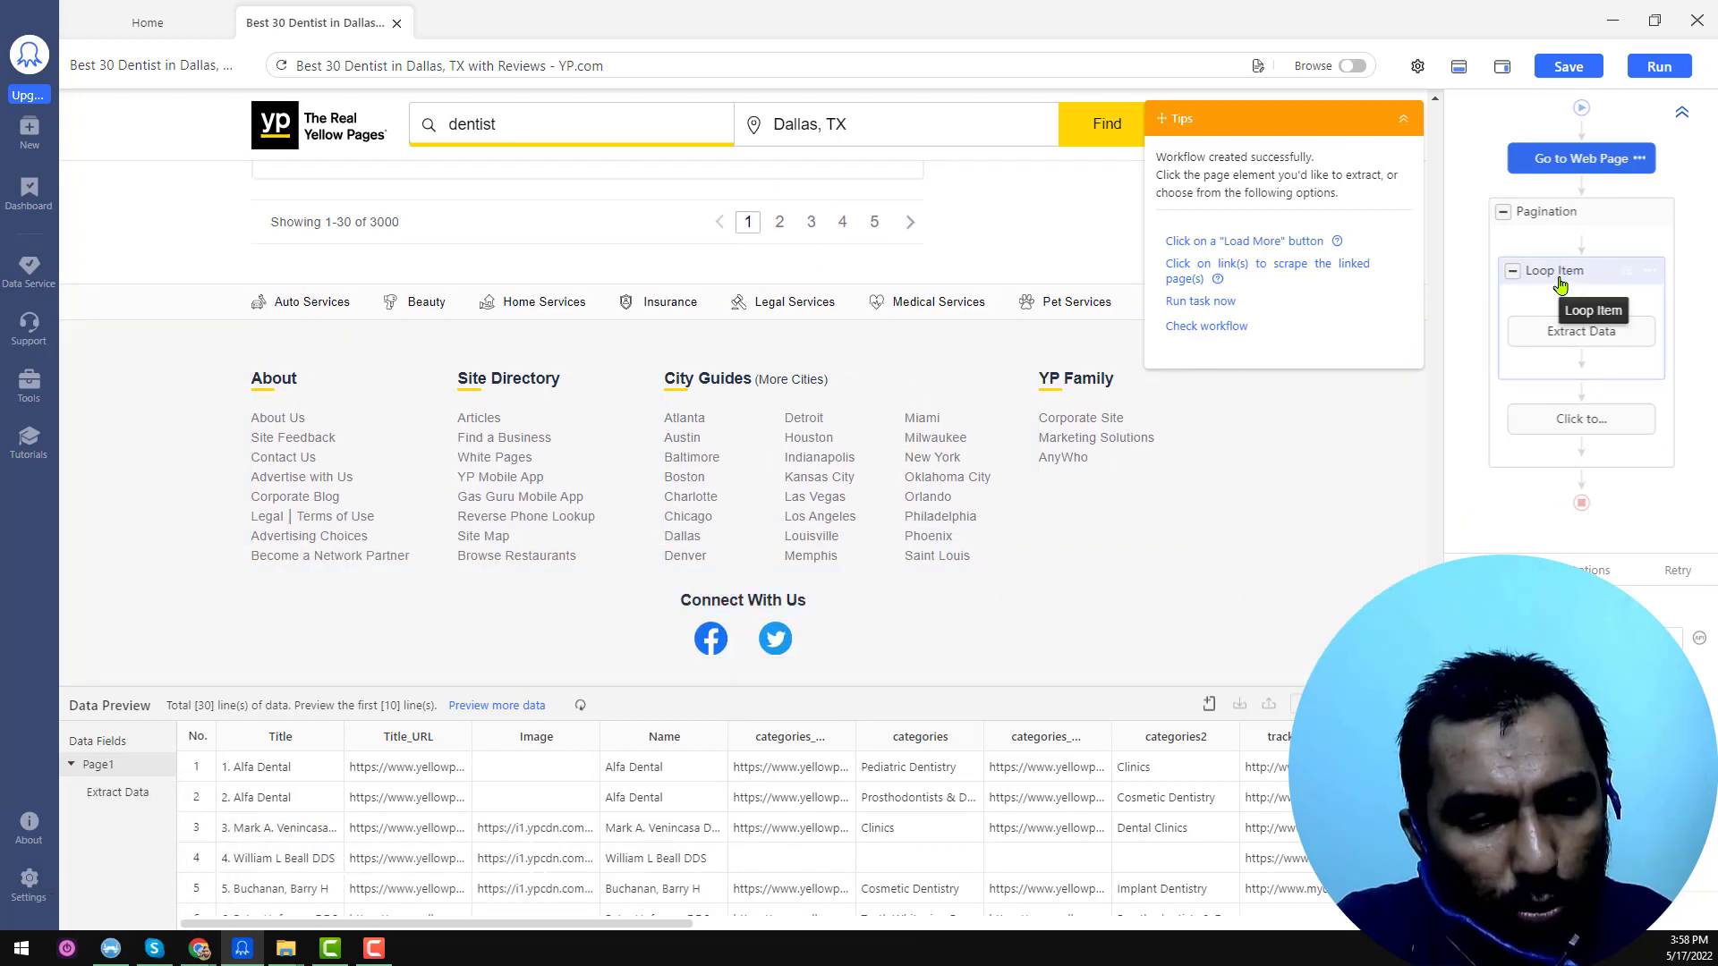
{"action": "scroll", "coordinate": [724, 394], "scroll_direction": "up", "scroll_amount": 15}
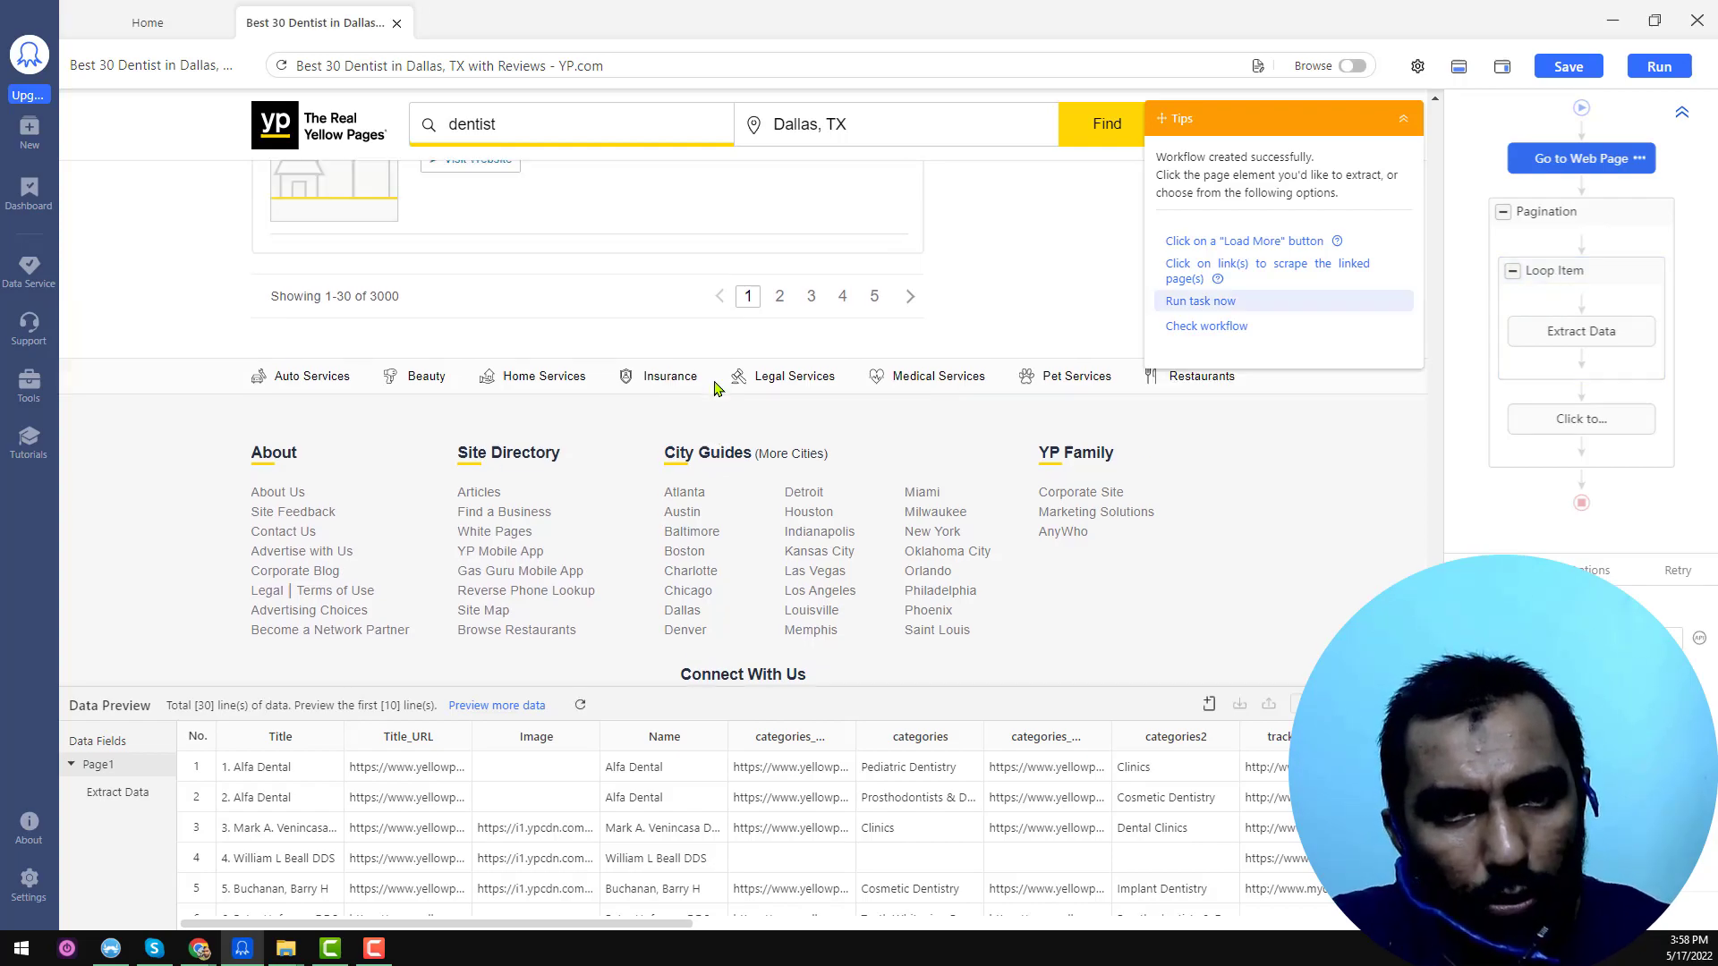
{"action": "scroll", "coordinate": [748, 396], "scroll_direction": "up", "scroll_amount": 15}
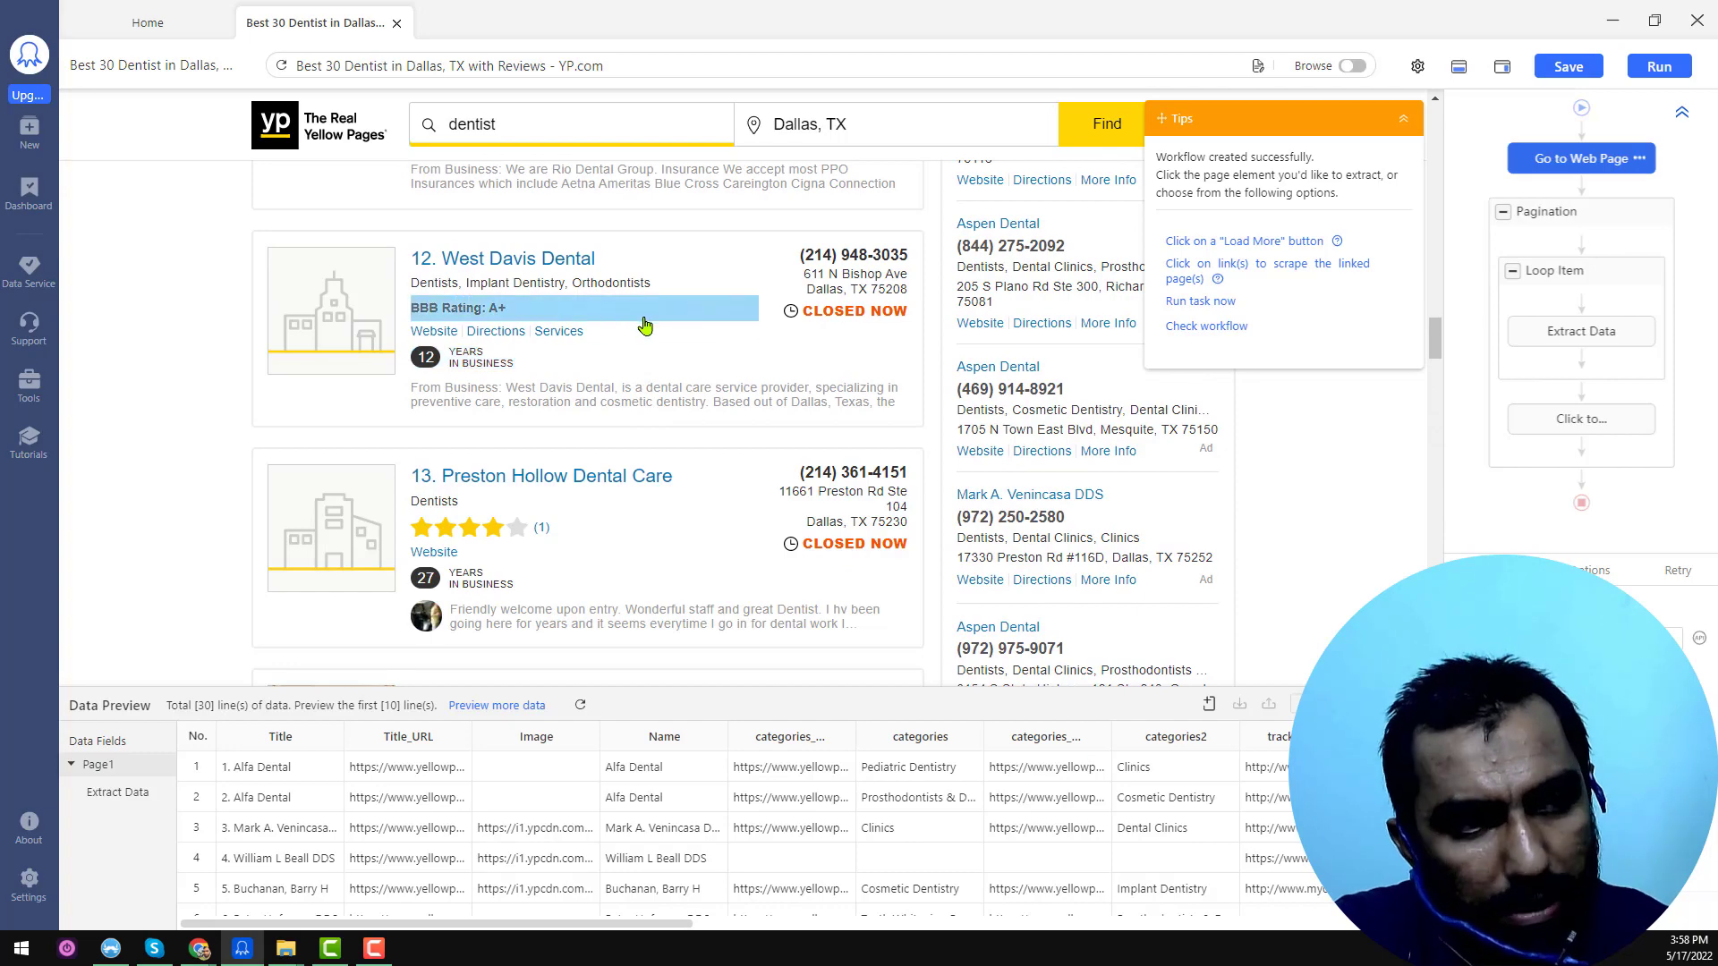
{"action": "scroll", "coordinate": [644, 372], "scroll_direction": "up", "scroll_amount": 5}
{"action": "scroll", "coordinate": [658, 367], "scroll_direction": "up", "scroll_amount": 8}
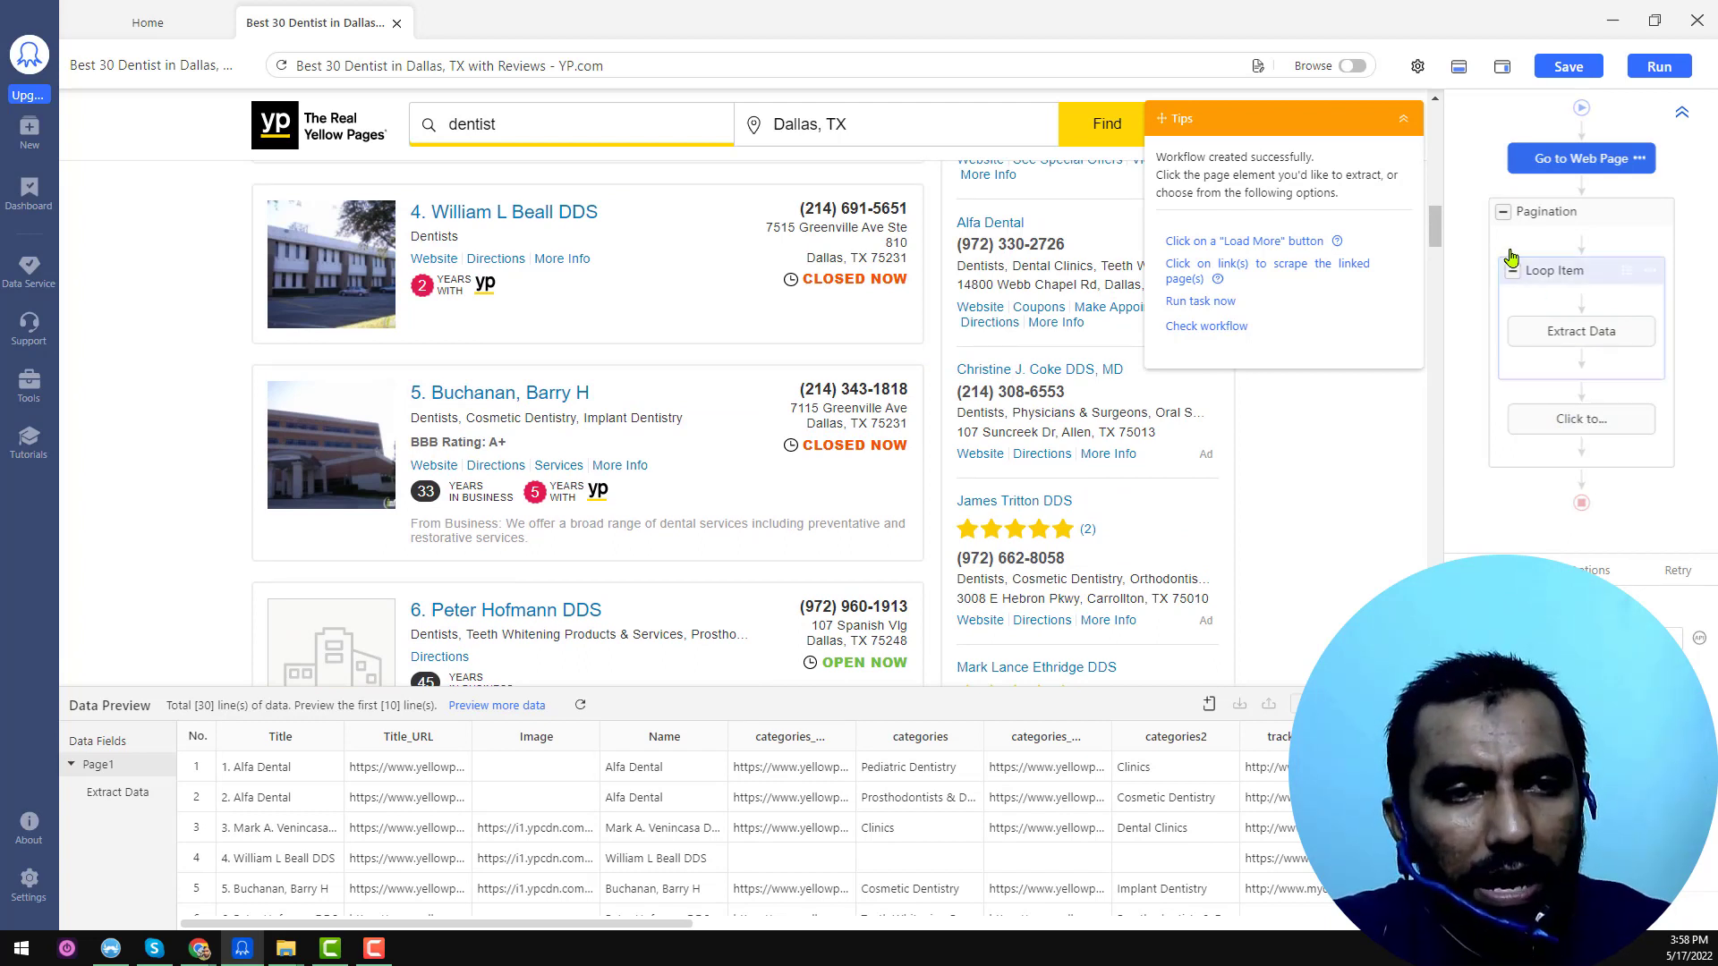
Step: Save the Dallas dentist task and bring up its run options
{"action": "left_click", "coordinate": [1572, 68]}
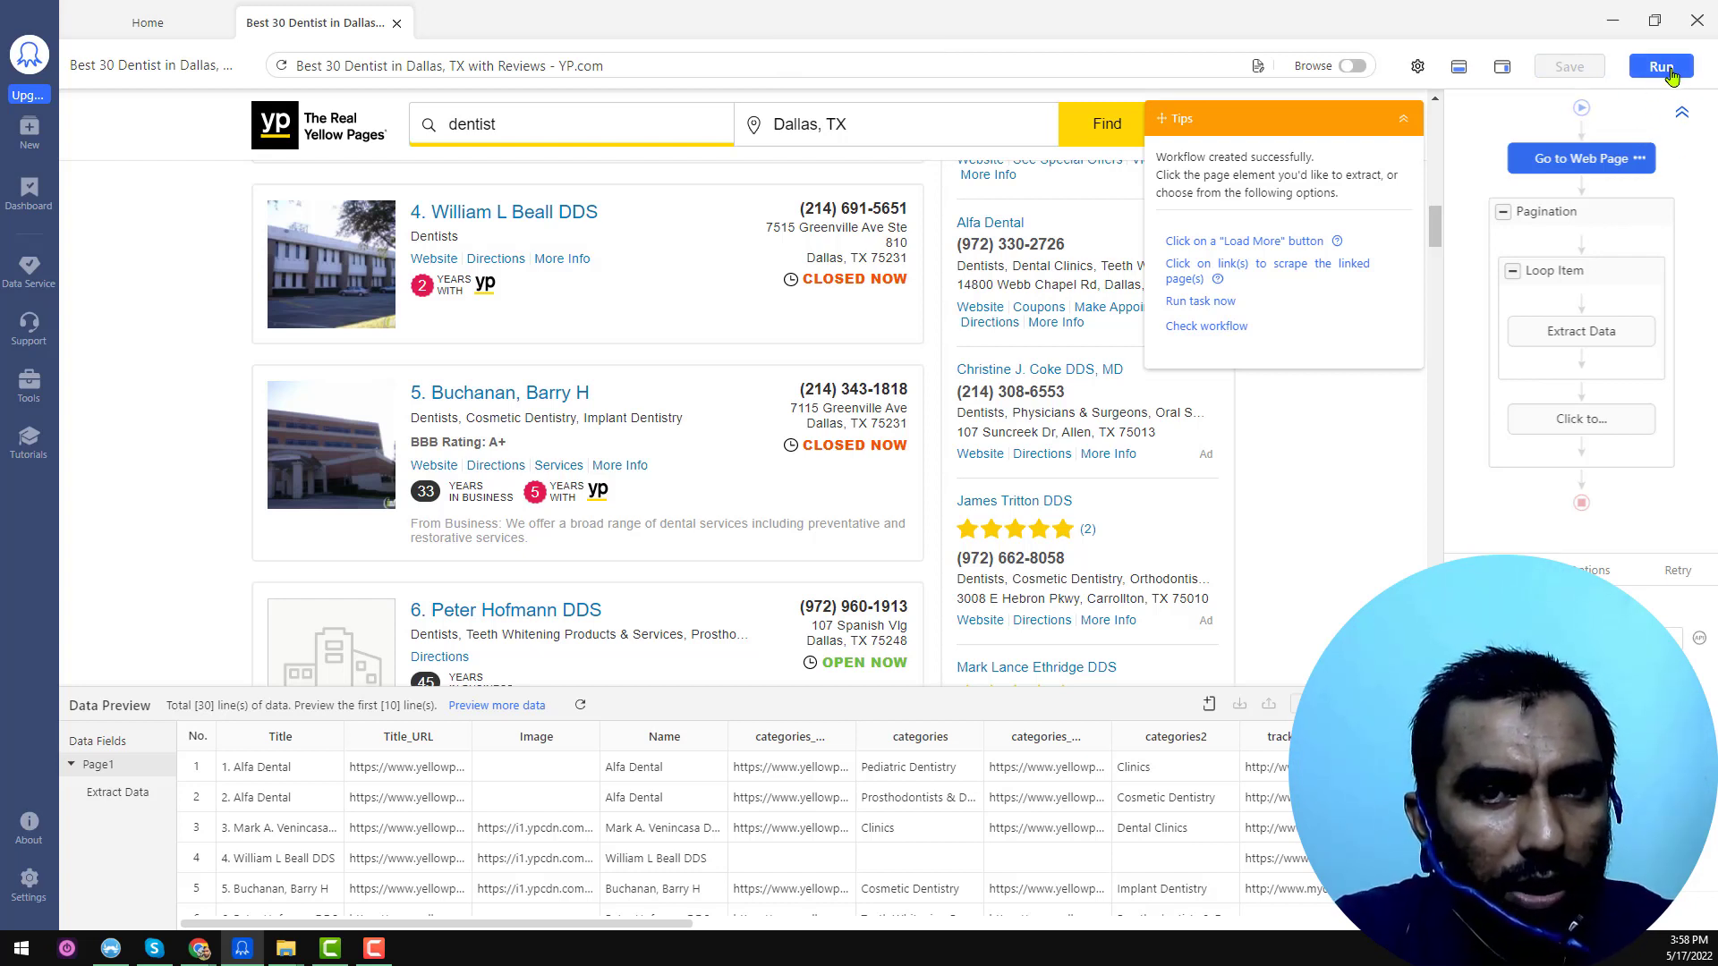
{"action": "left_click", "coordinate": [1666, 70]}
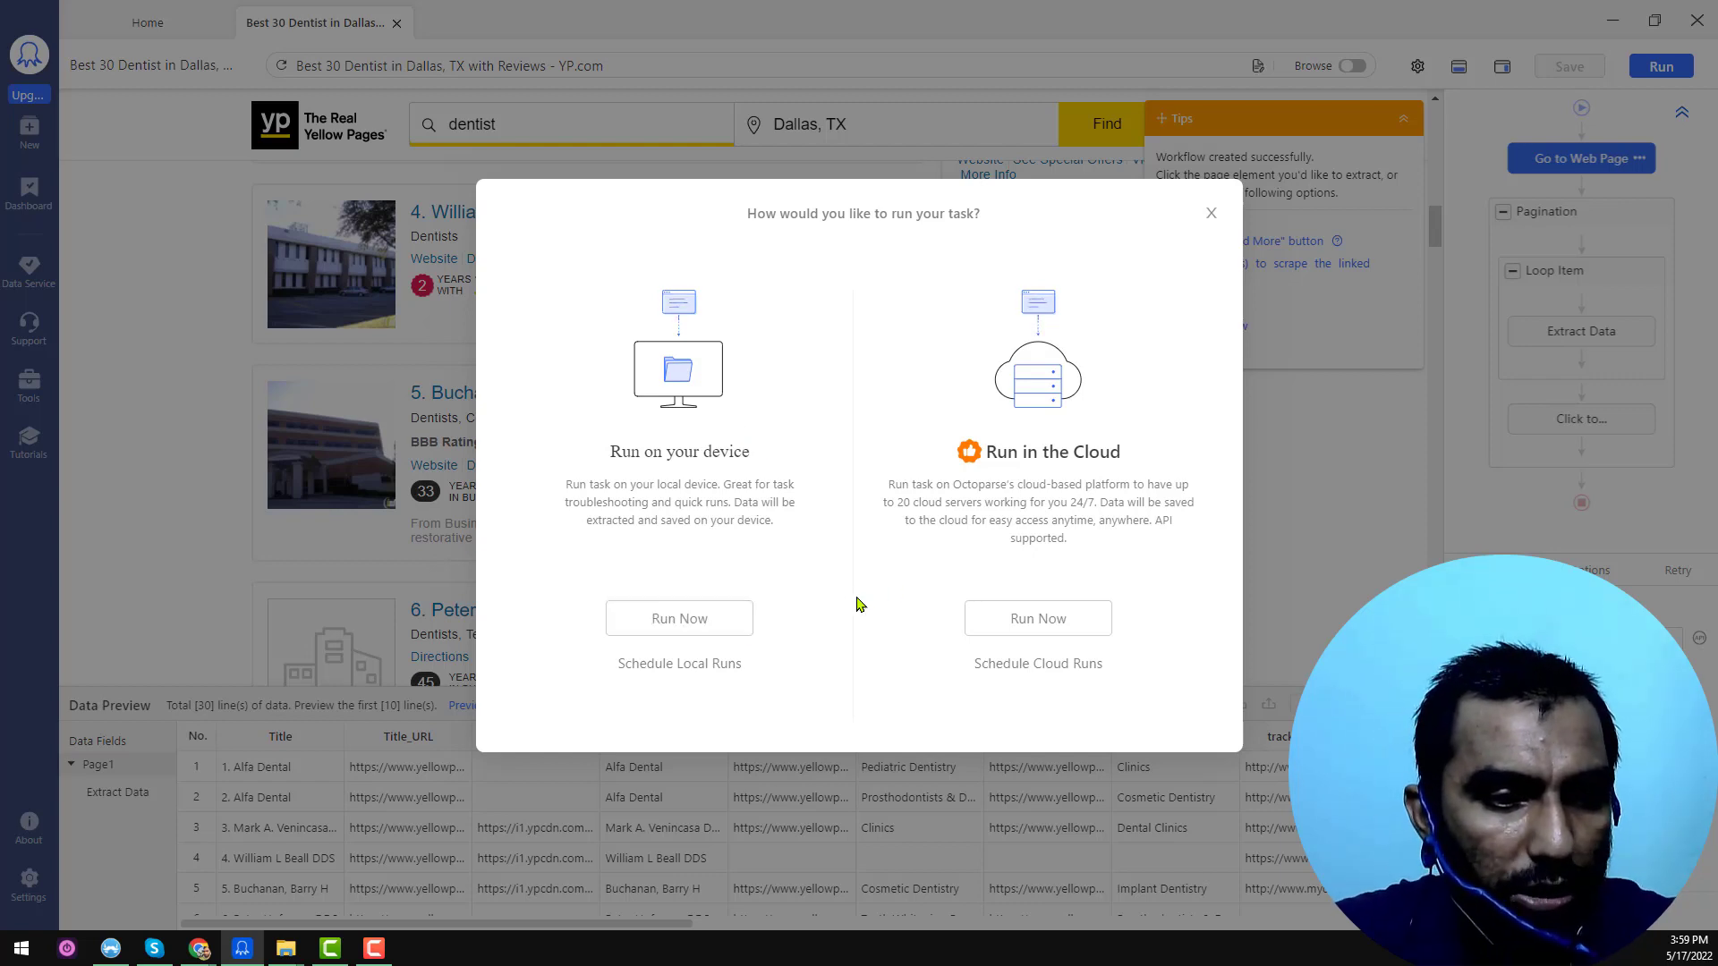
Step: Run the task locally on this device
{"action": "left_click", "coordinate": [730, 626]}
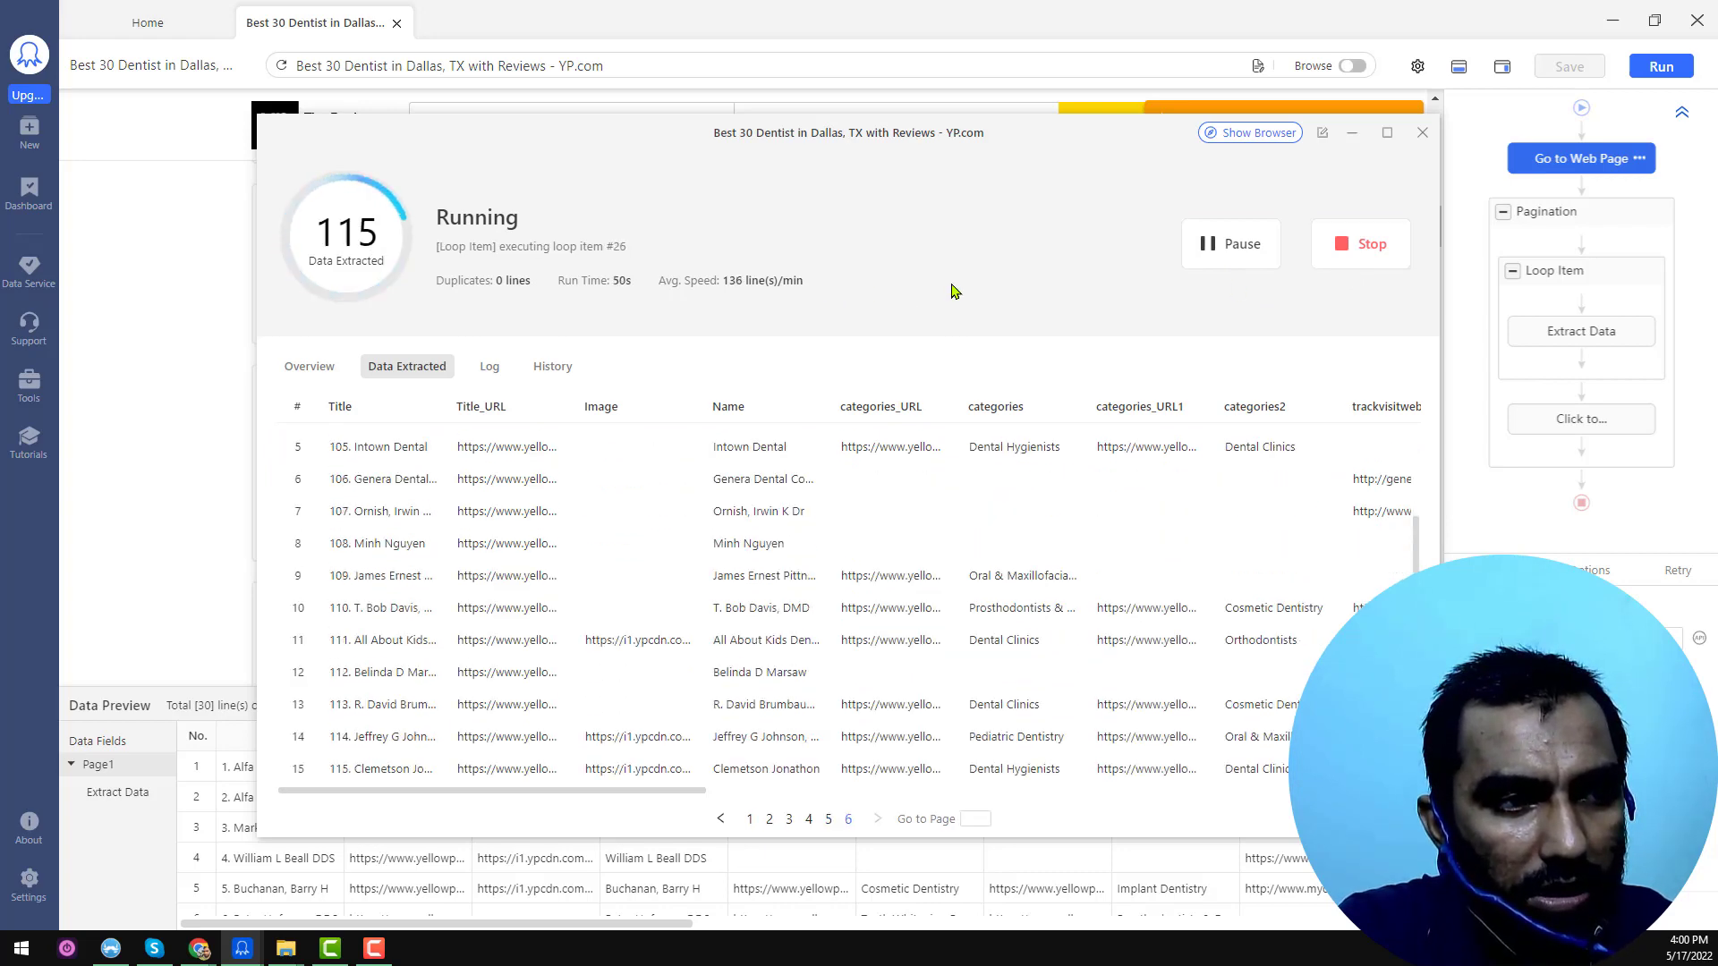
Step: Stop the local run at 120 extracted lines and confirm
{"action": "left_click", "coordinate": [1374, 255]}
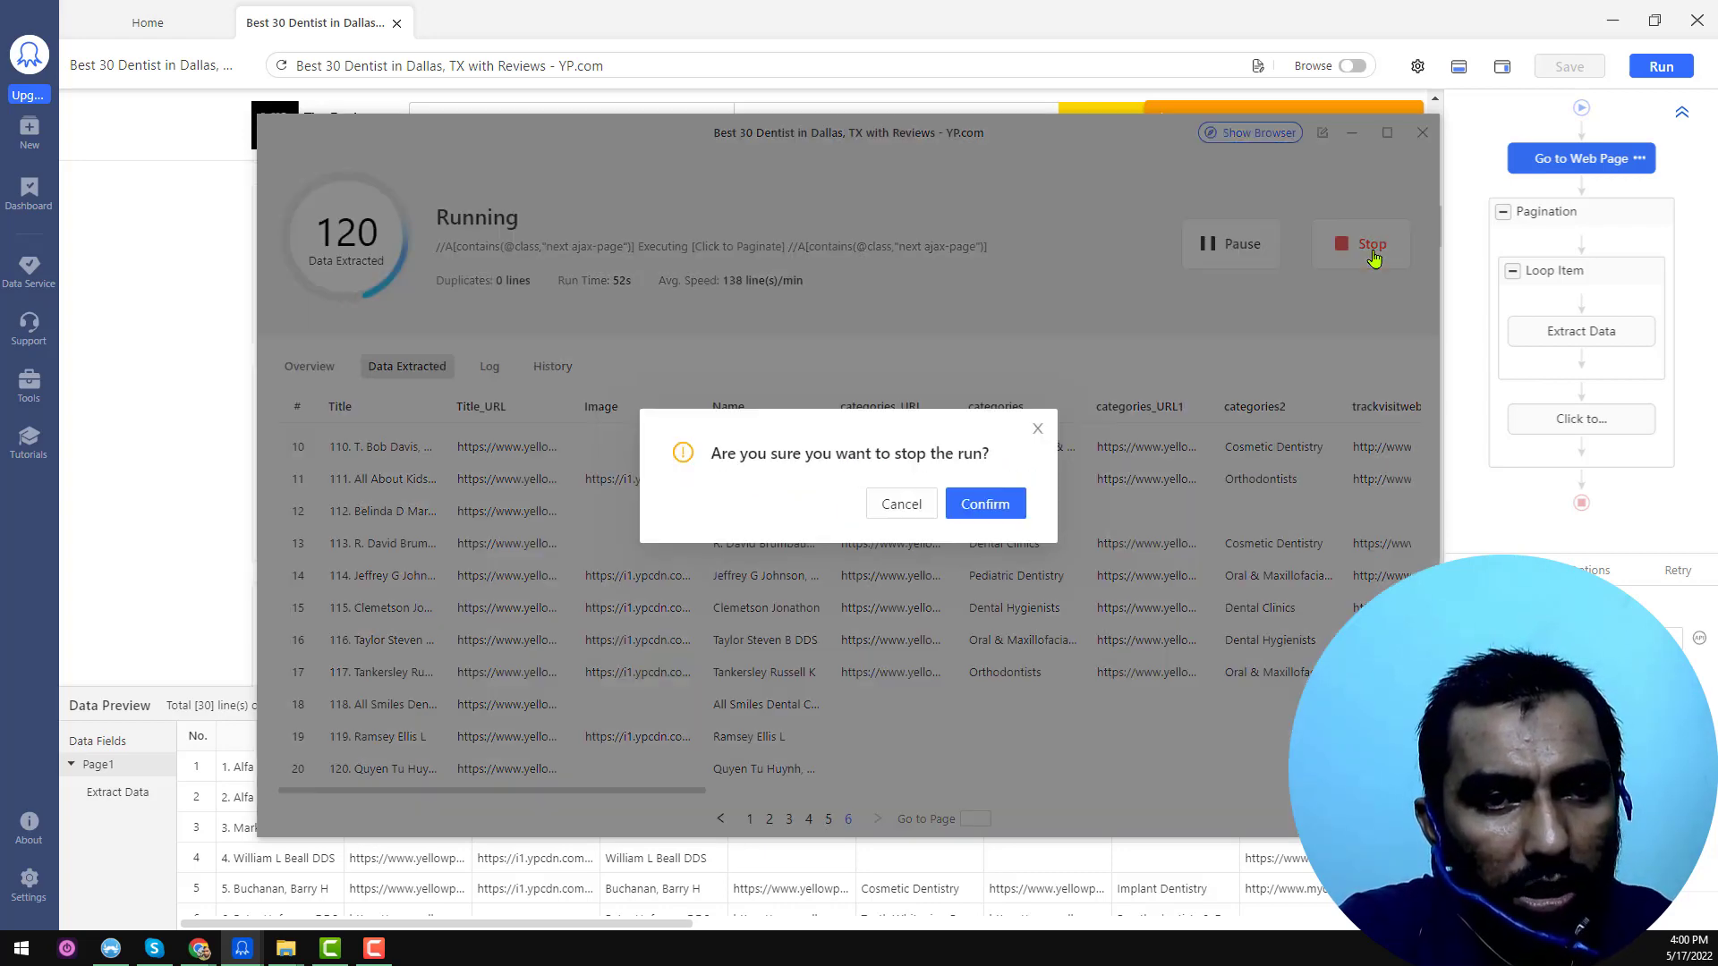
{"action": "left_click", "coordinate": [1000, 512]}
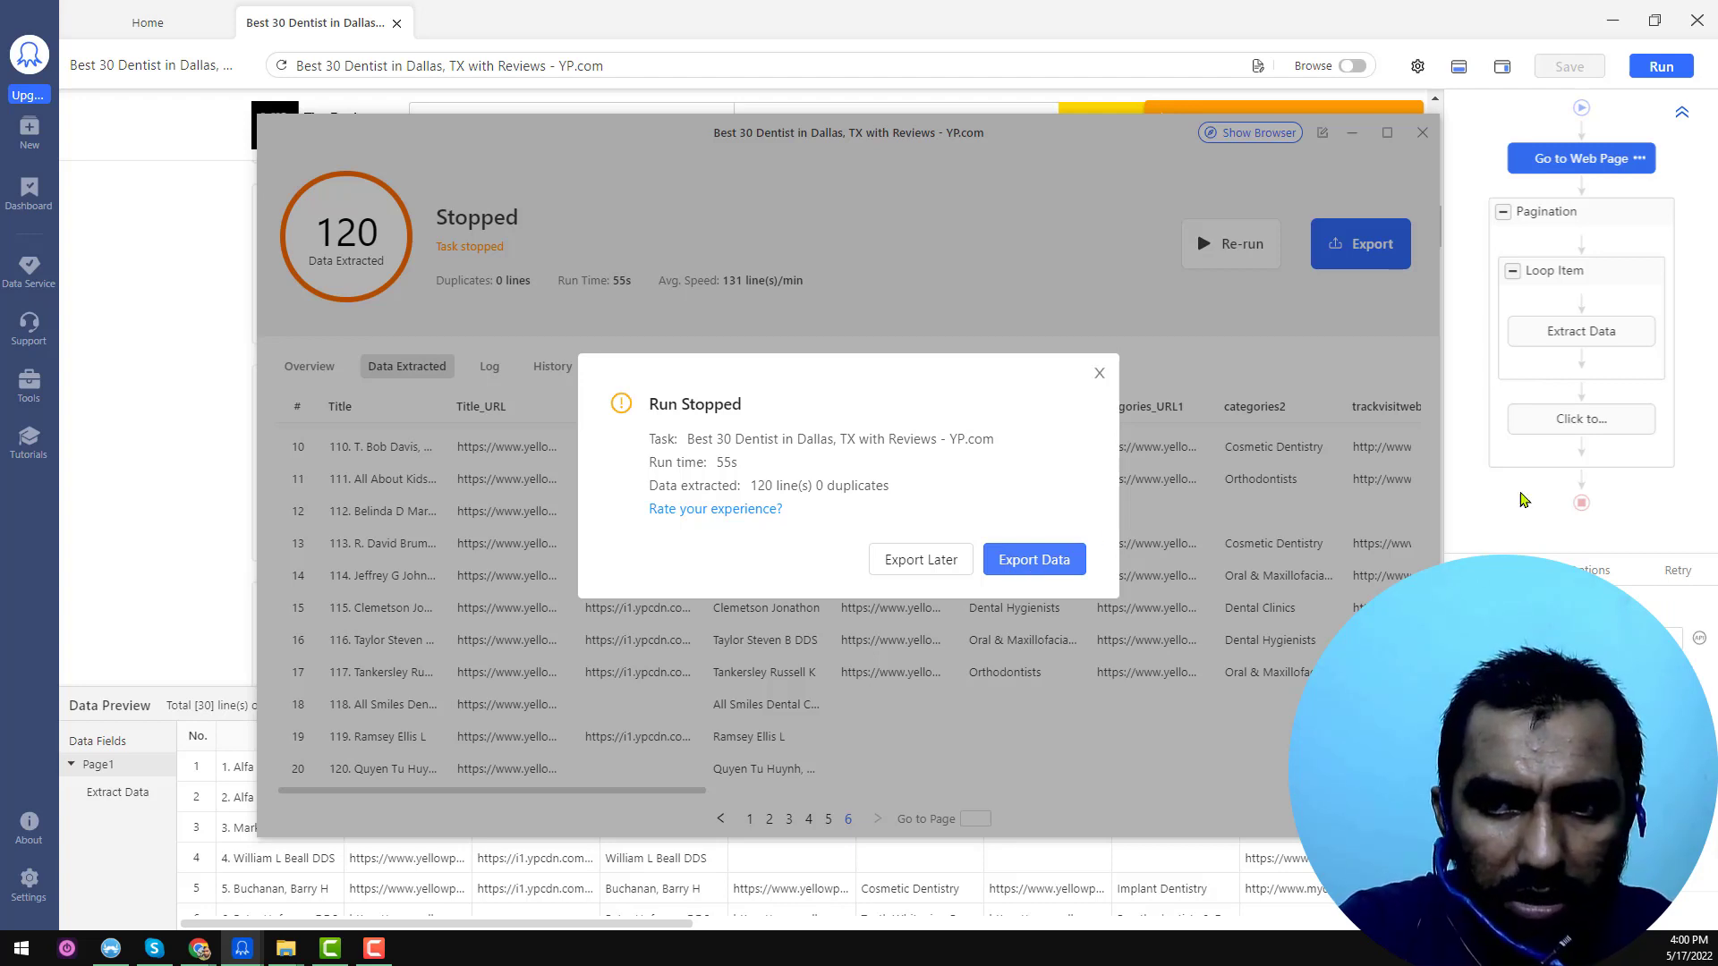
Step: Export the data as Excel to 22.xlsx in 02-Octoparse and open the file
{"action": "left_click", "coordinate": [1034, 559]}
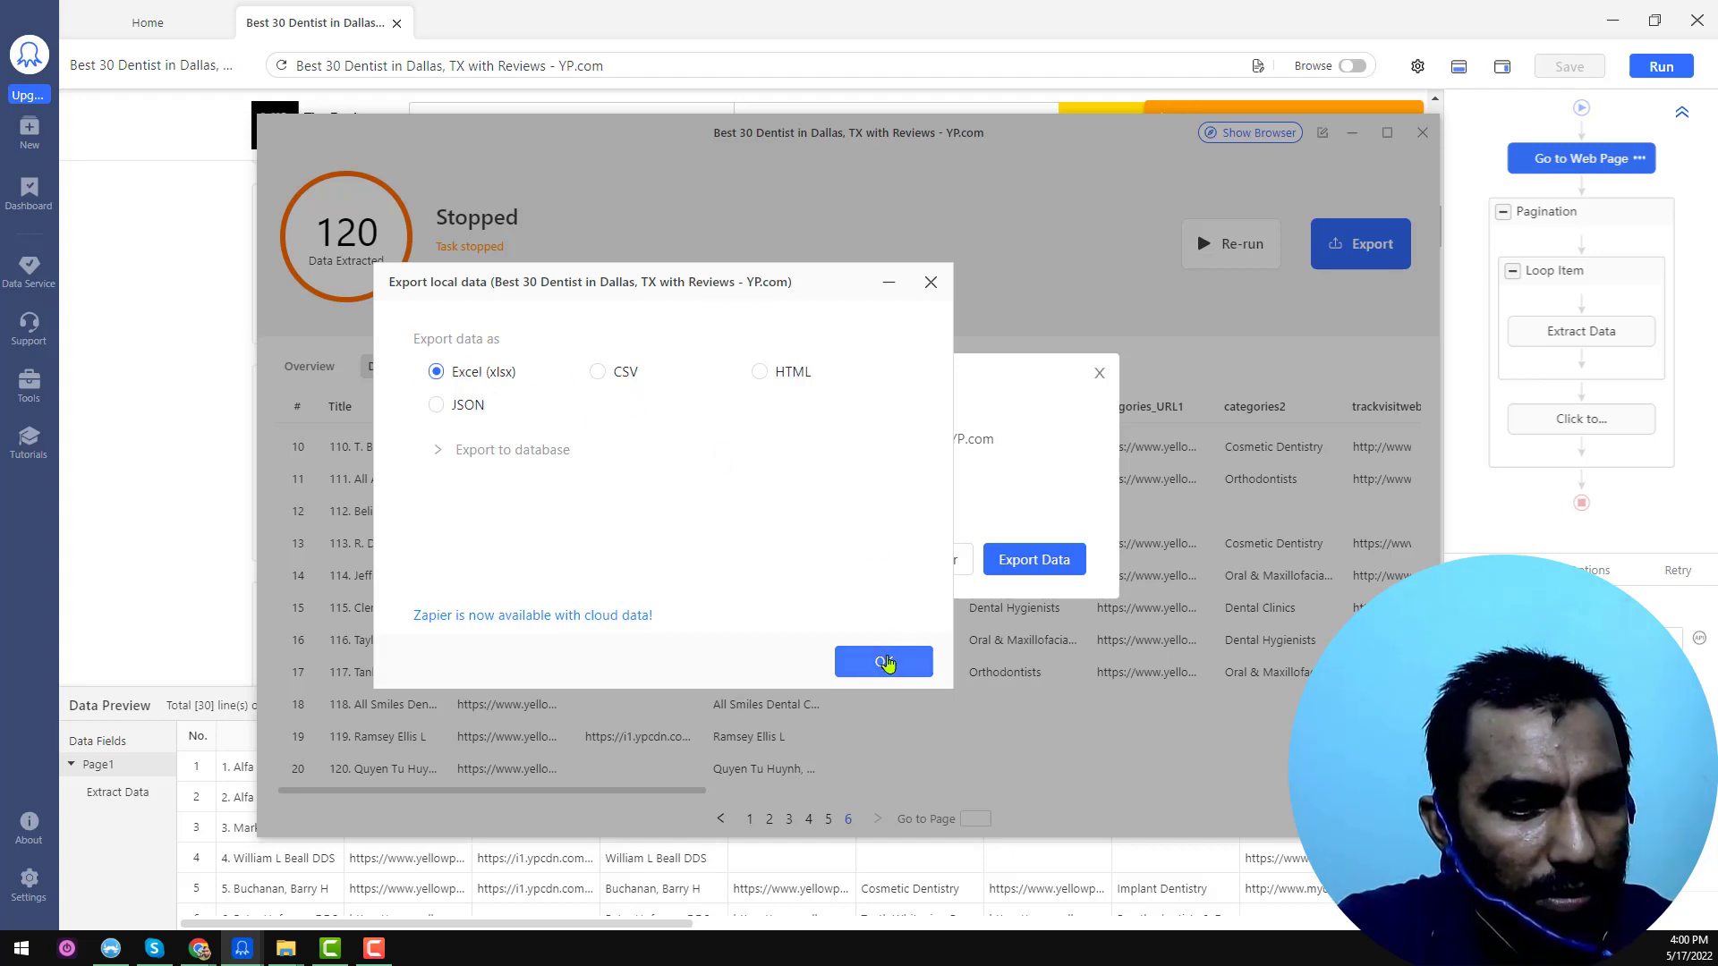
{"action": "left_click", "coordinate": [884, 662]}
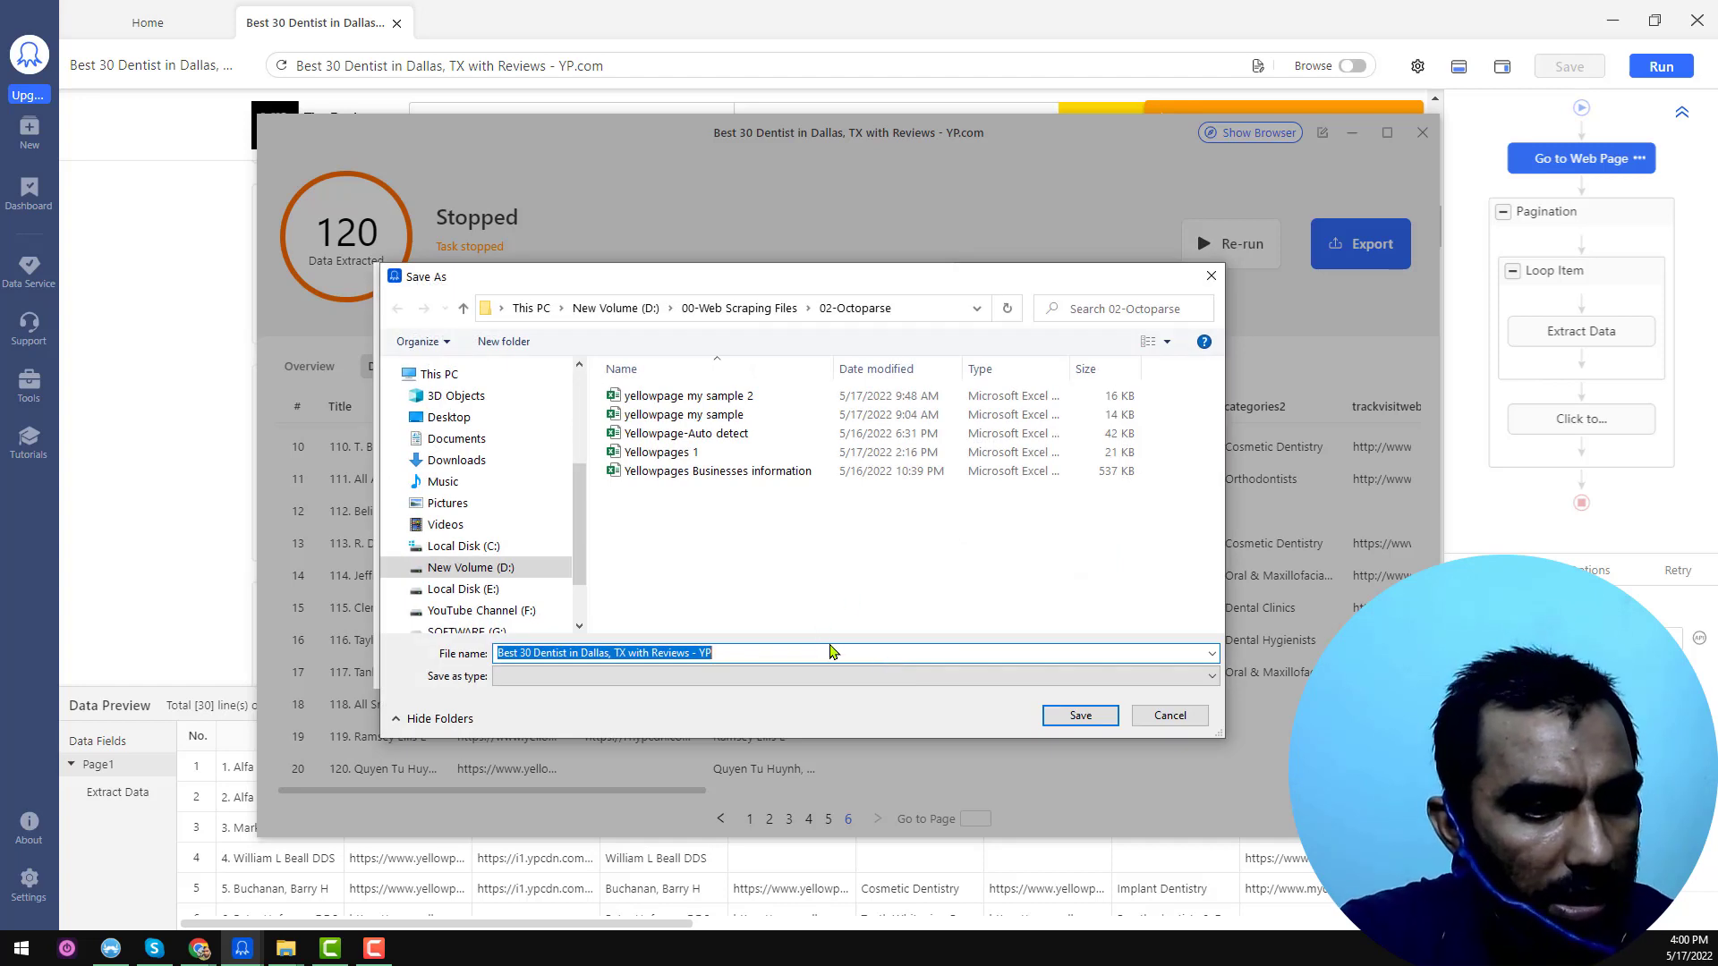
{"action": "left_click", "coordinate": [699, 652]}
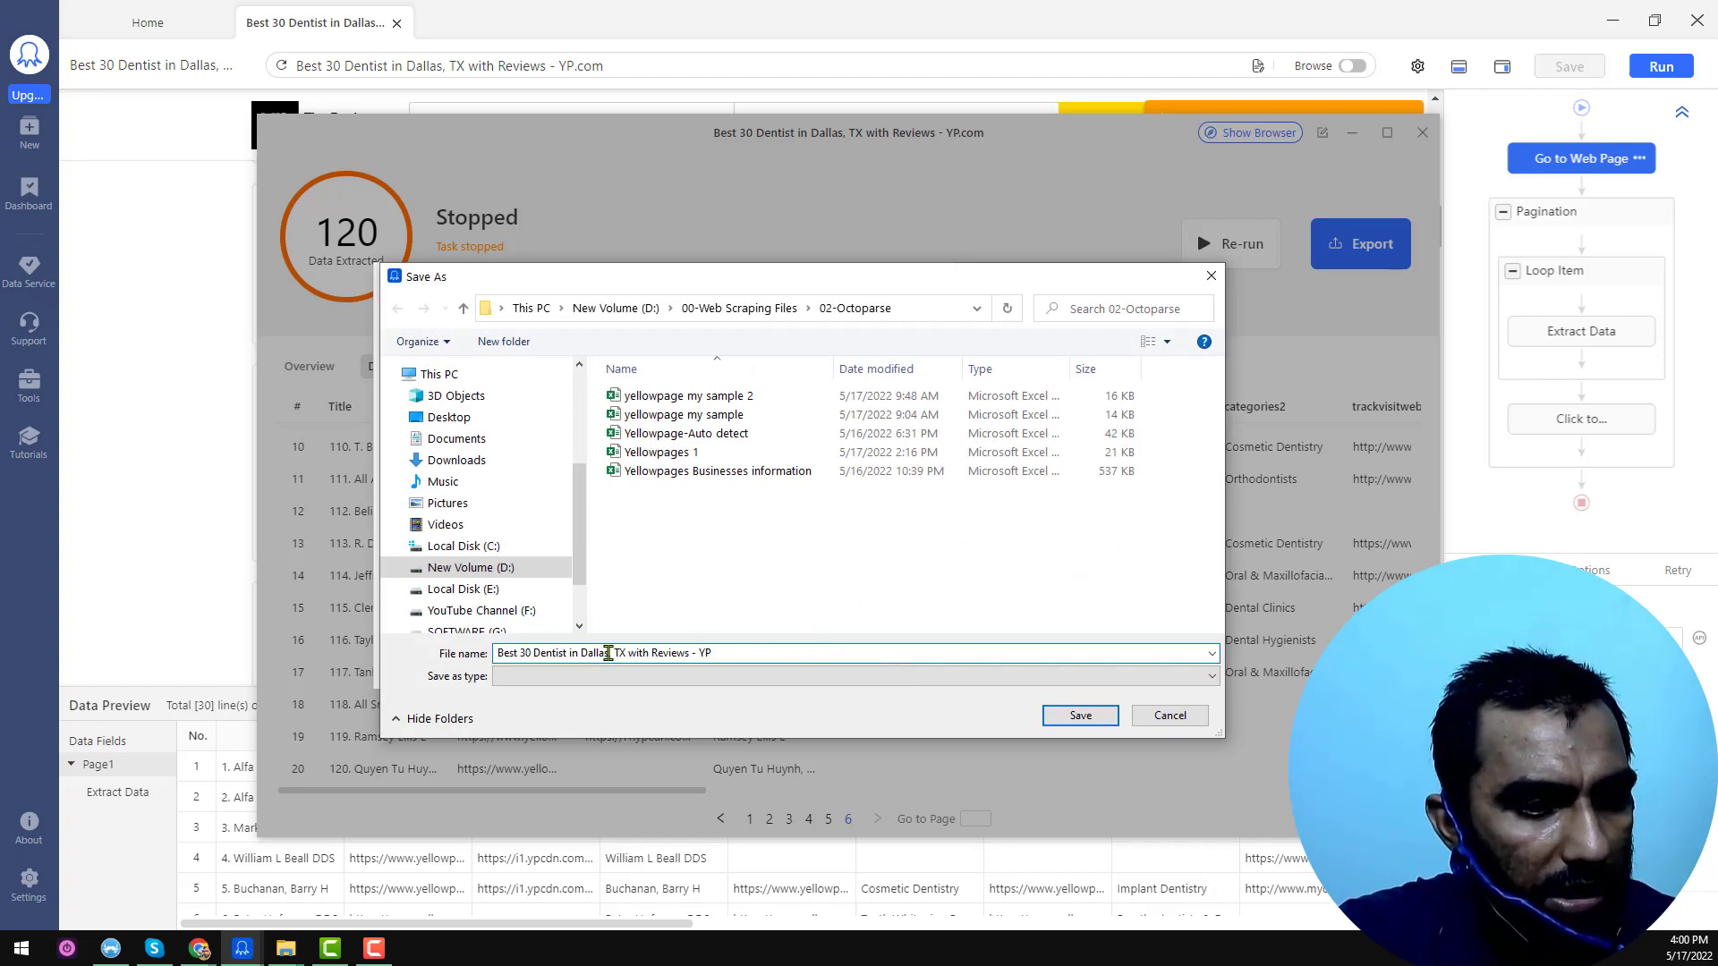
{"action": "key", "text": "ctrl+a"}
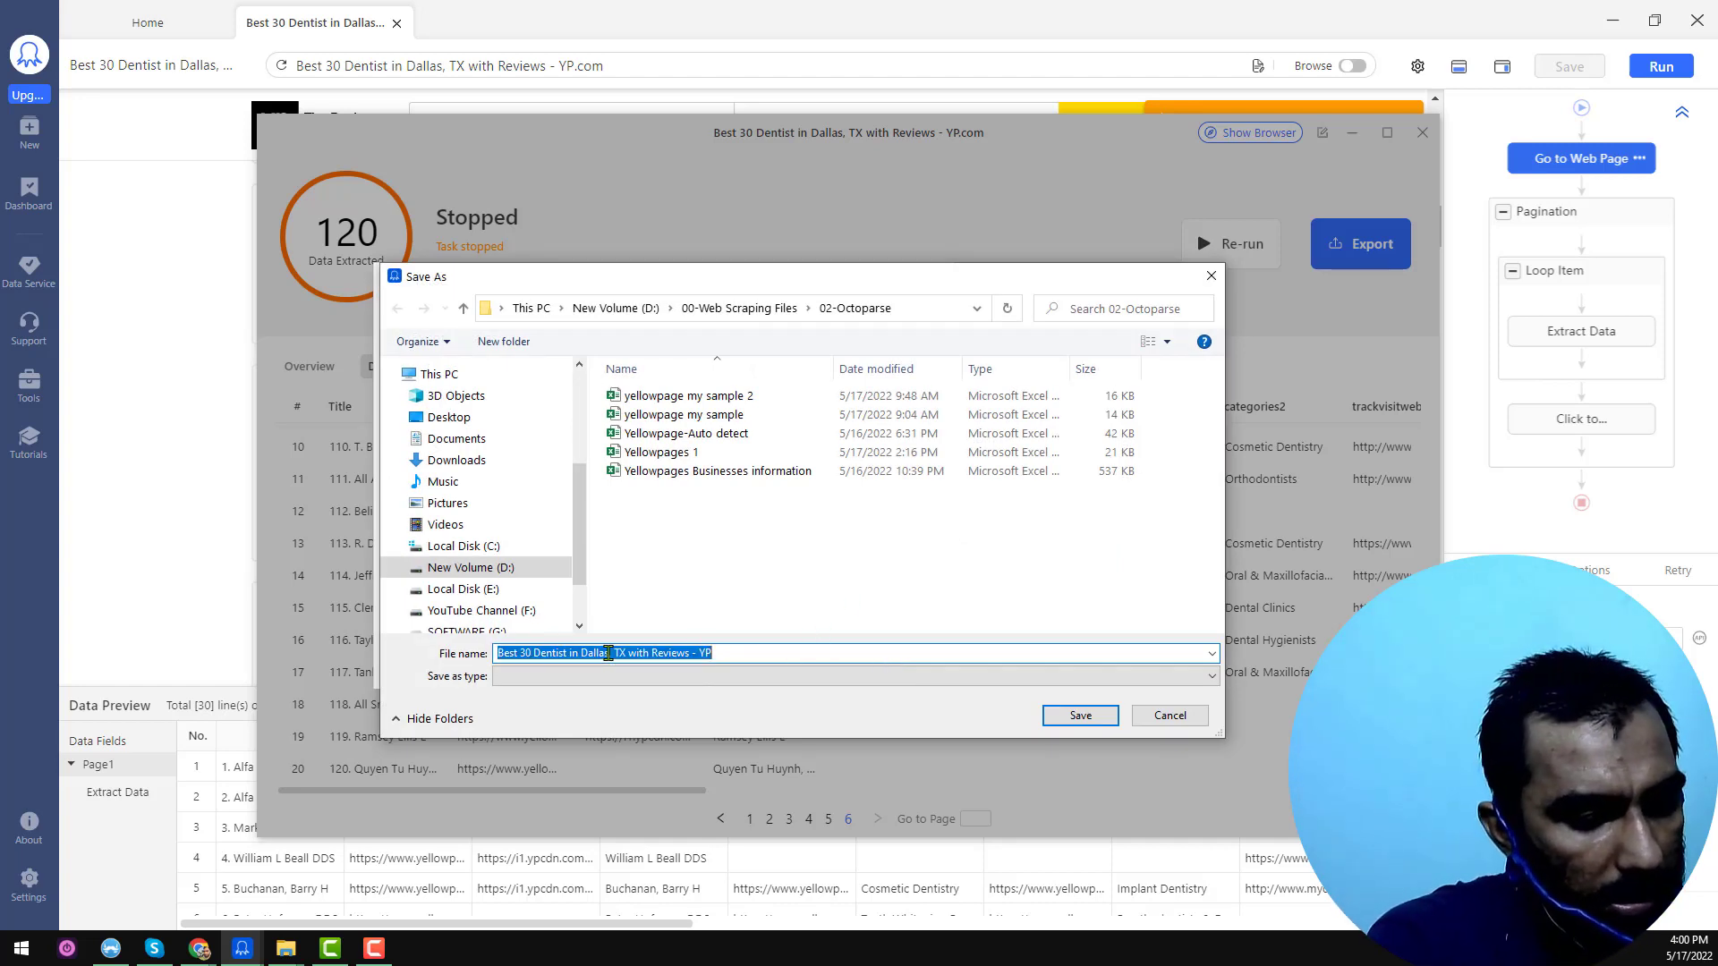
{"action": "type", "text": "22"}
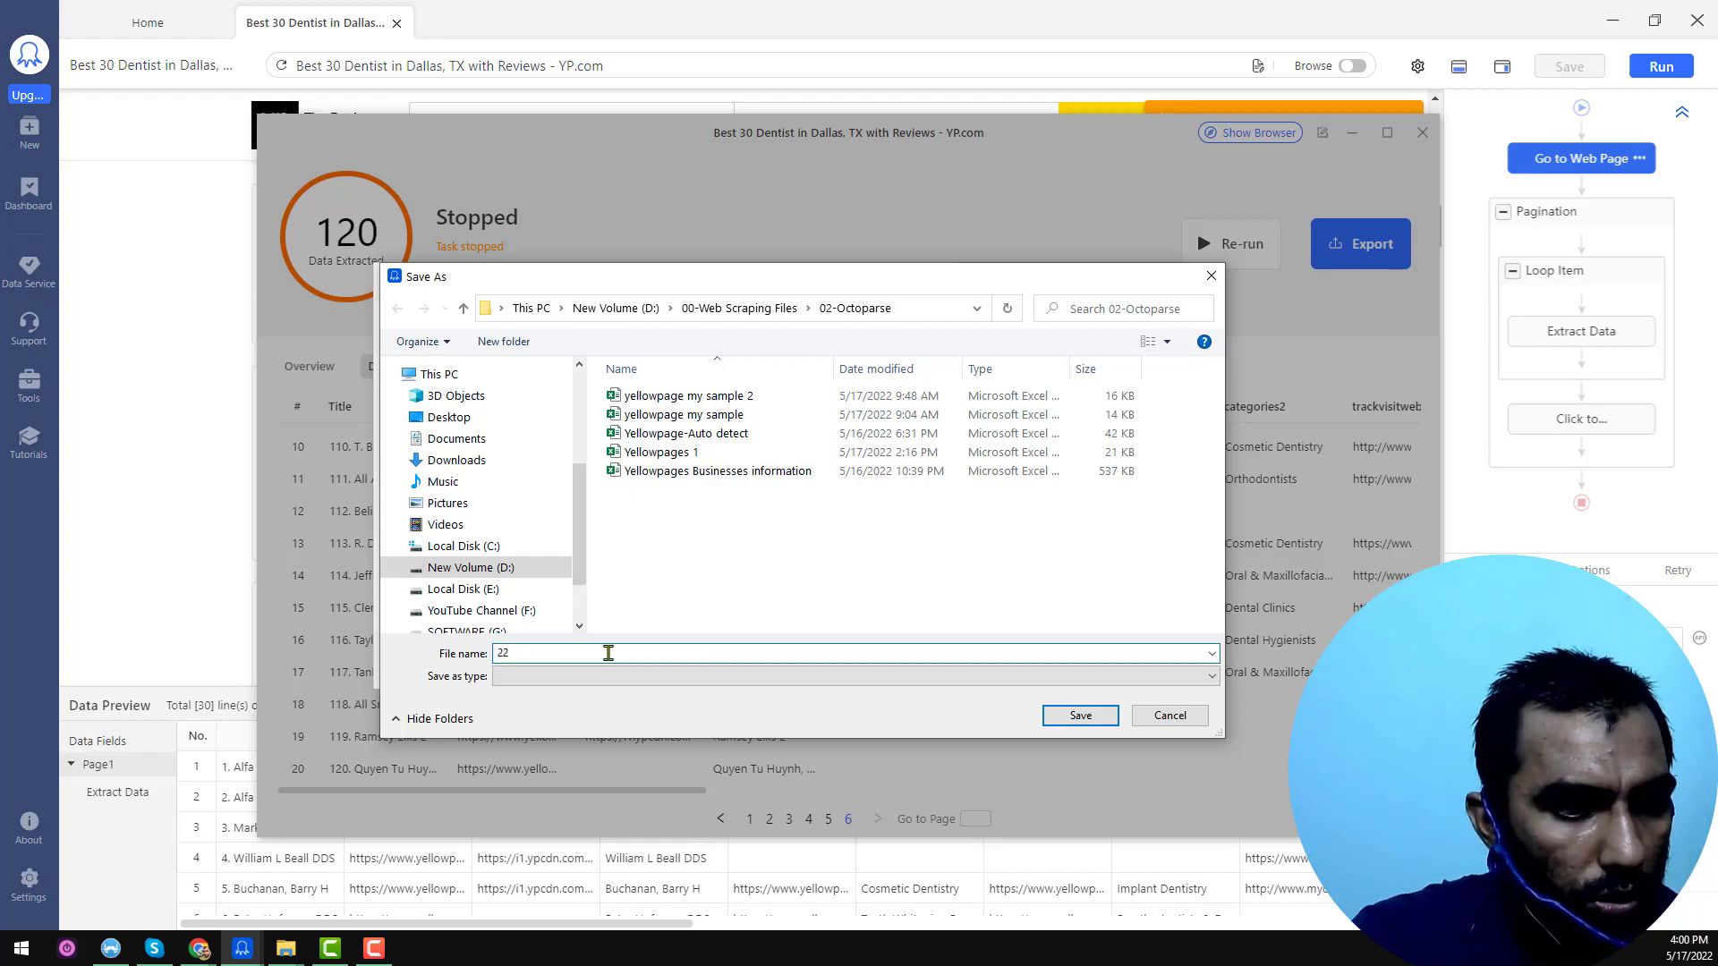
{"action": "left_click", "coordinate": [1050, 720]}
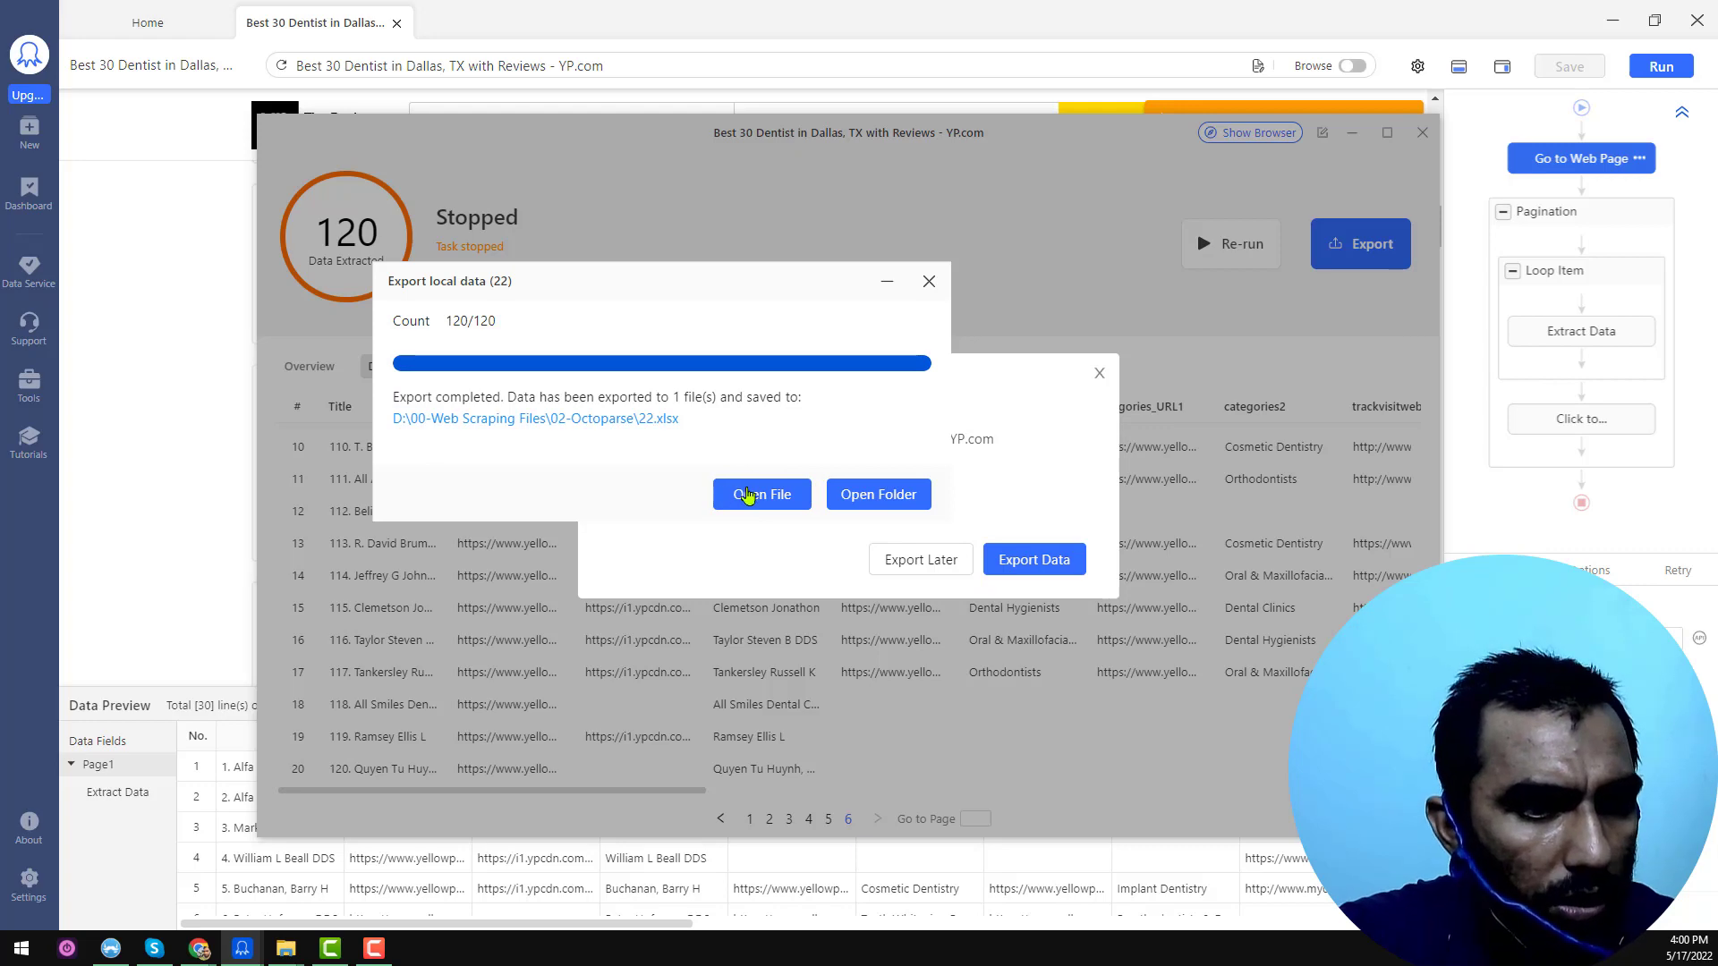
{"action": "left_click", "coordinate": [777, 495]}
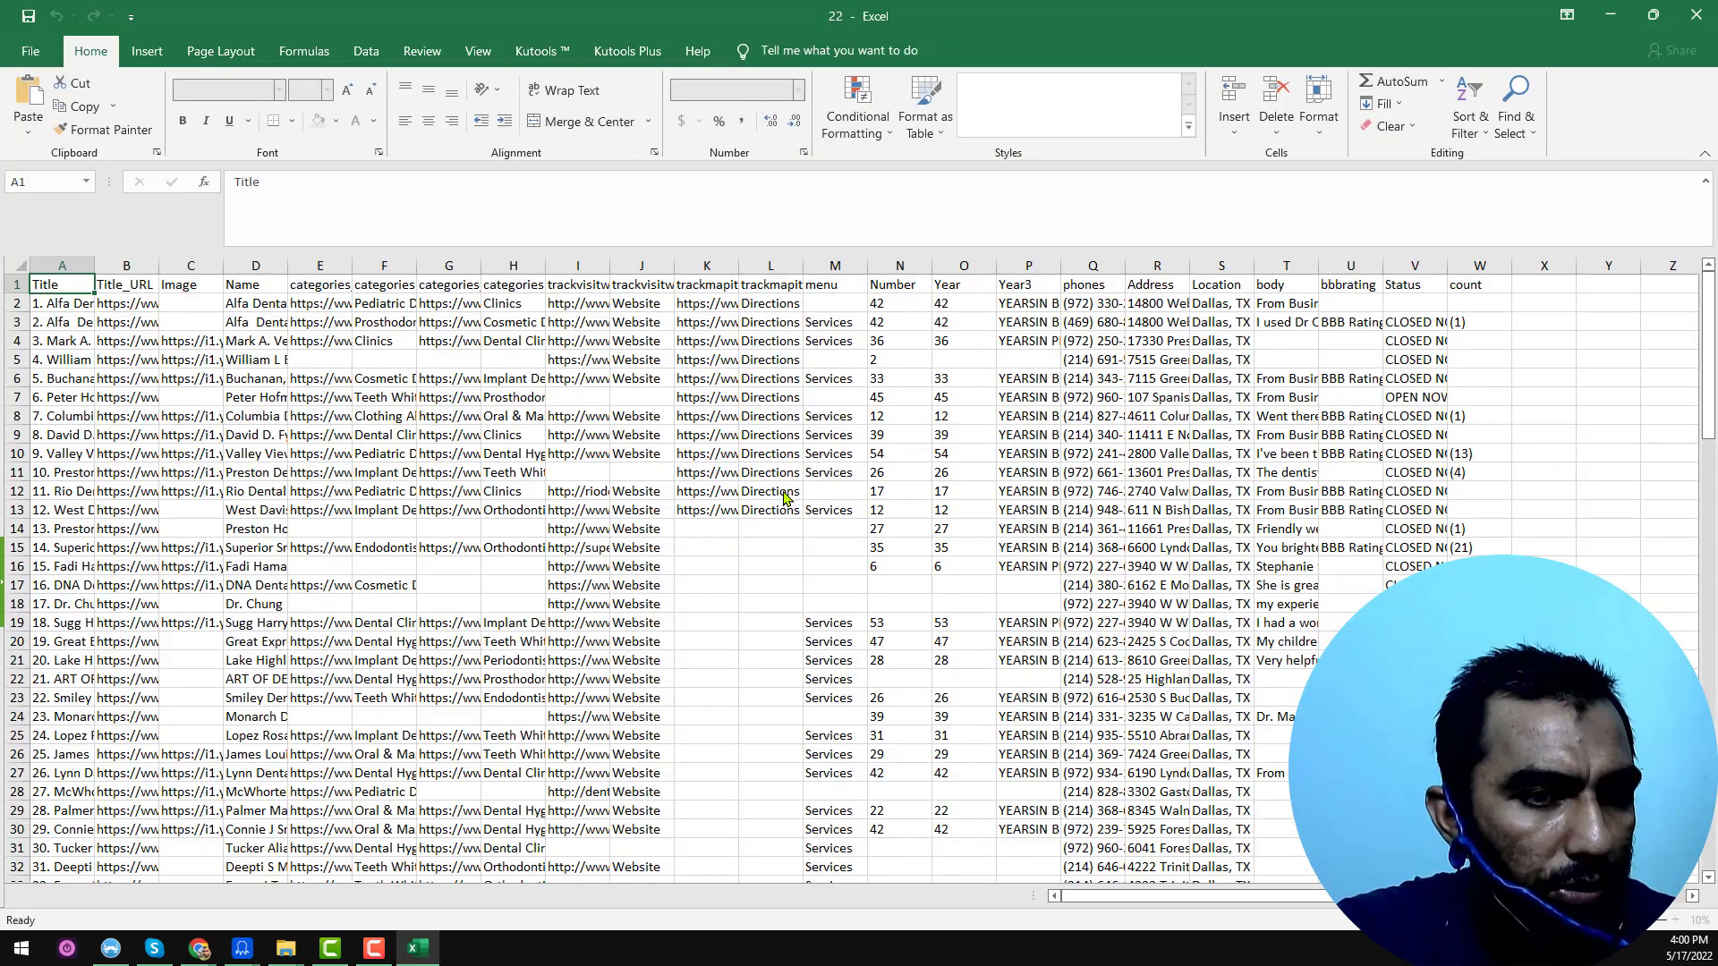
Step: Select the whole worksheet and auto-widen every column of the exported dentist sheet
{"action": "left_click", "coordinate": [9, 271]}
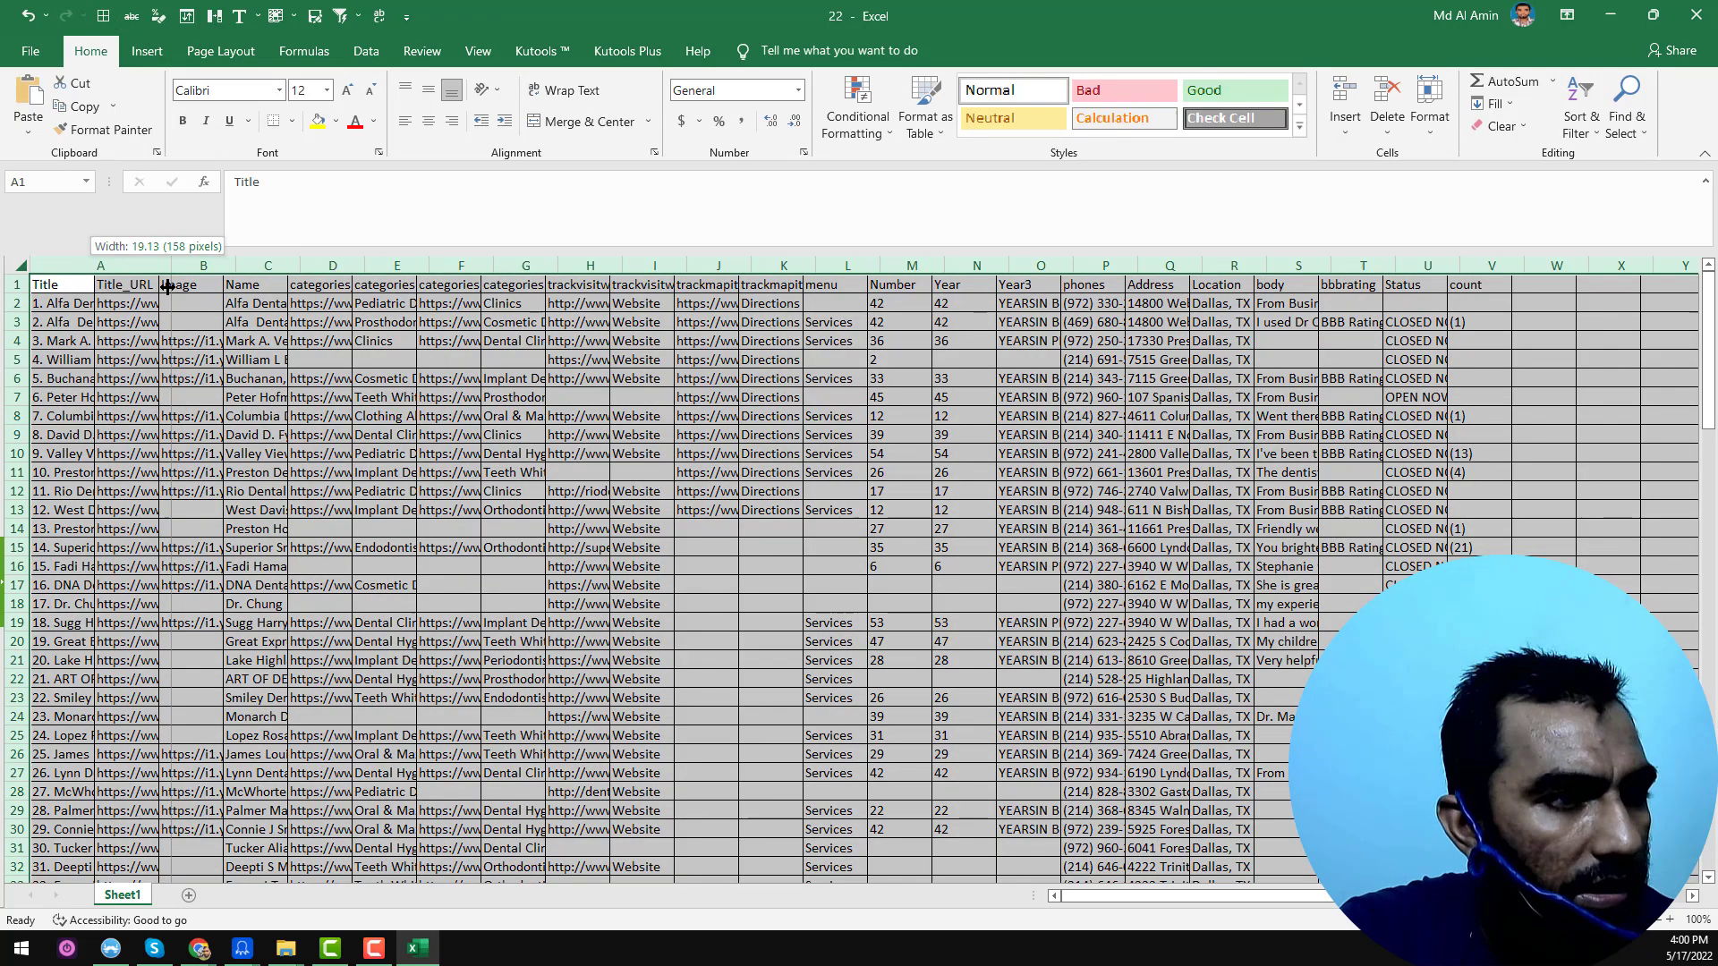
{"action": "double_click", "coordinate": [91, 270]}
{"action": "left_click", "coordinate": [327, 266]}
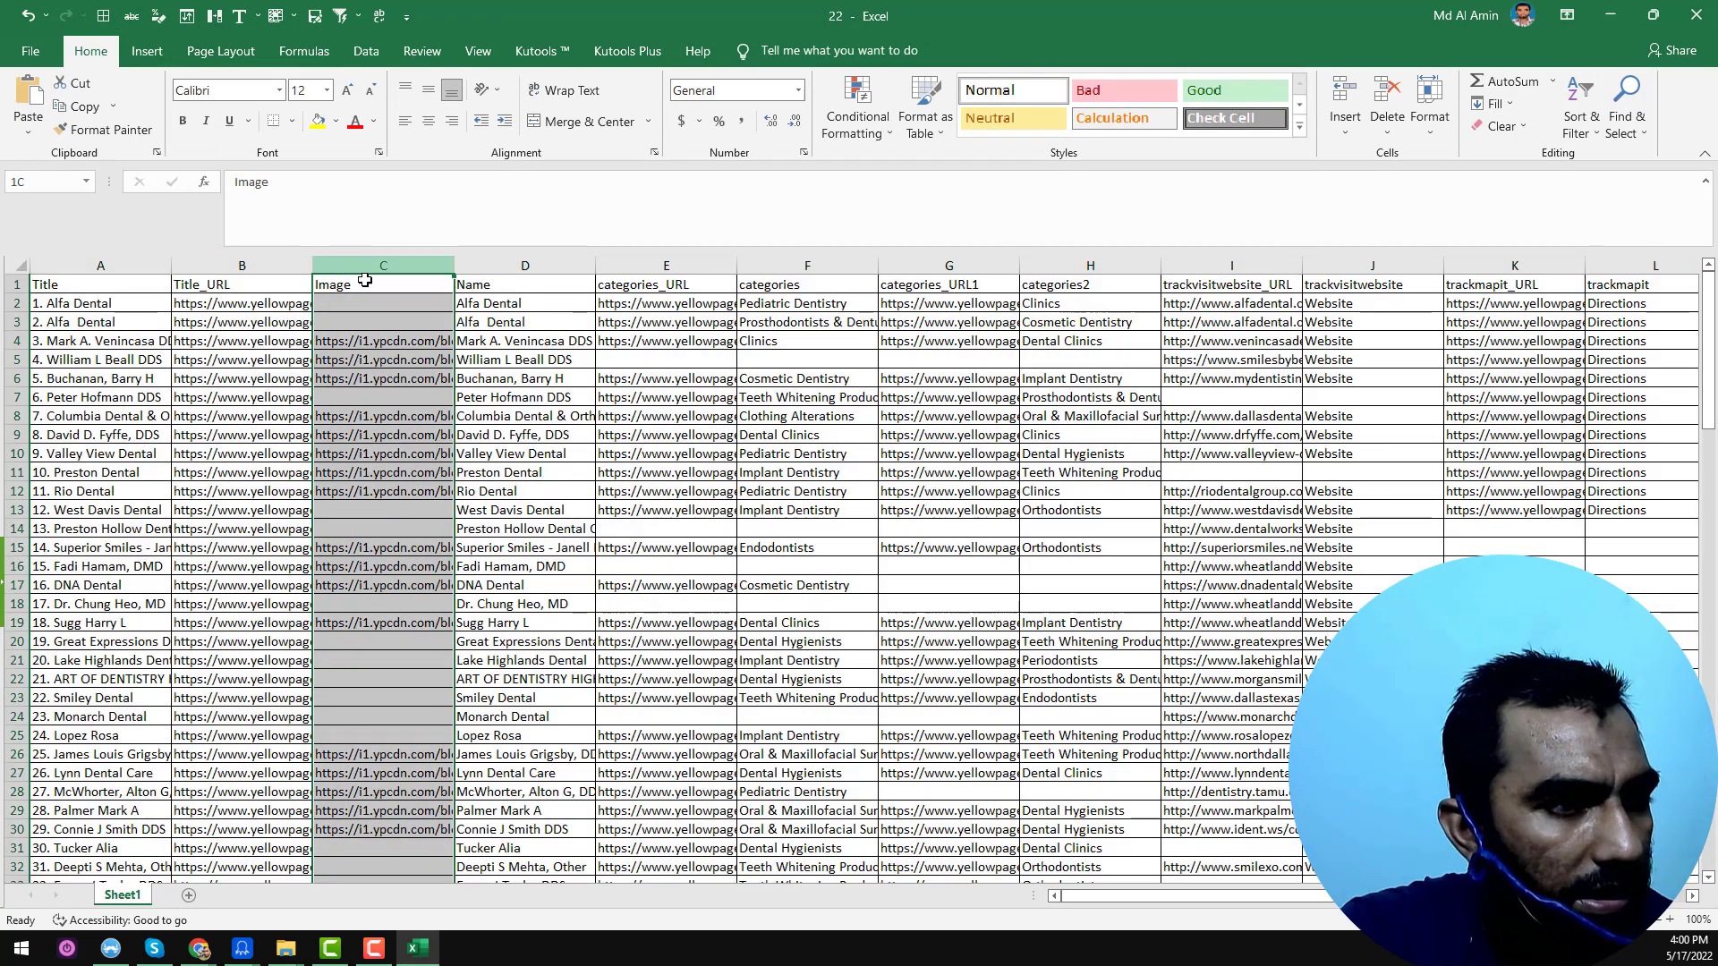
Step: Stretch the Title_URL (B) and categories_URL (E) columns wider so their links show
{"action": "left_click", "coordinate": [273, 303]}
{"action": "left_click_drag", "start_coordinate": [312, 268], "coordinate": [391, 281]}
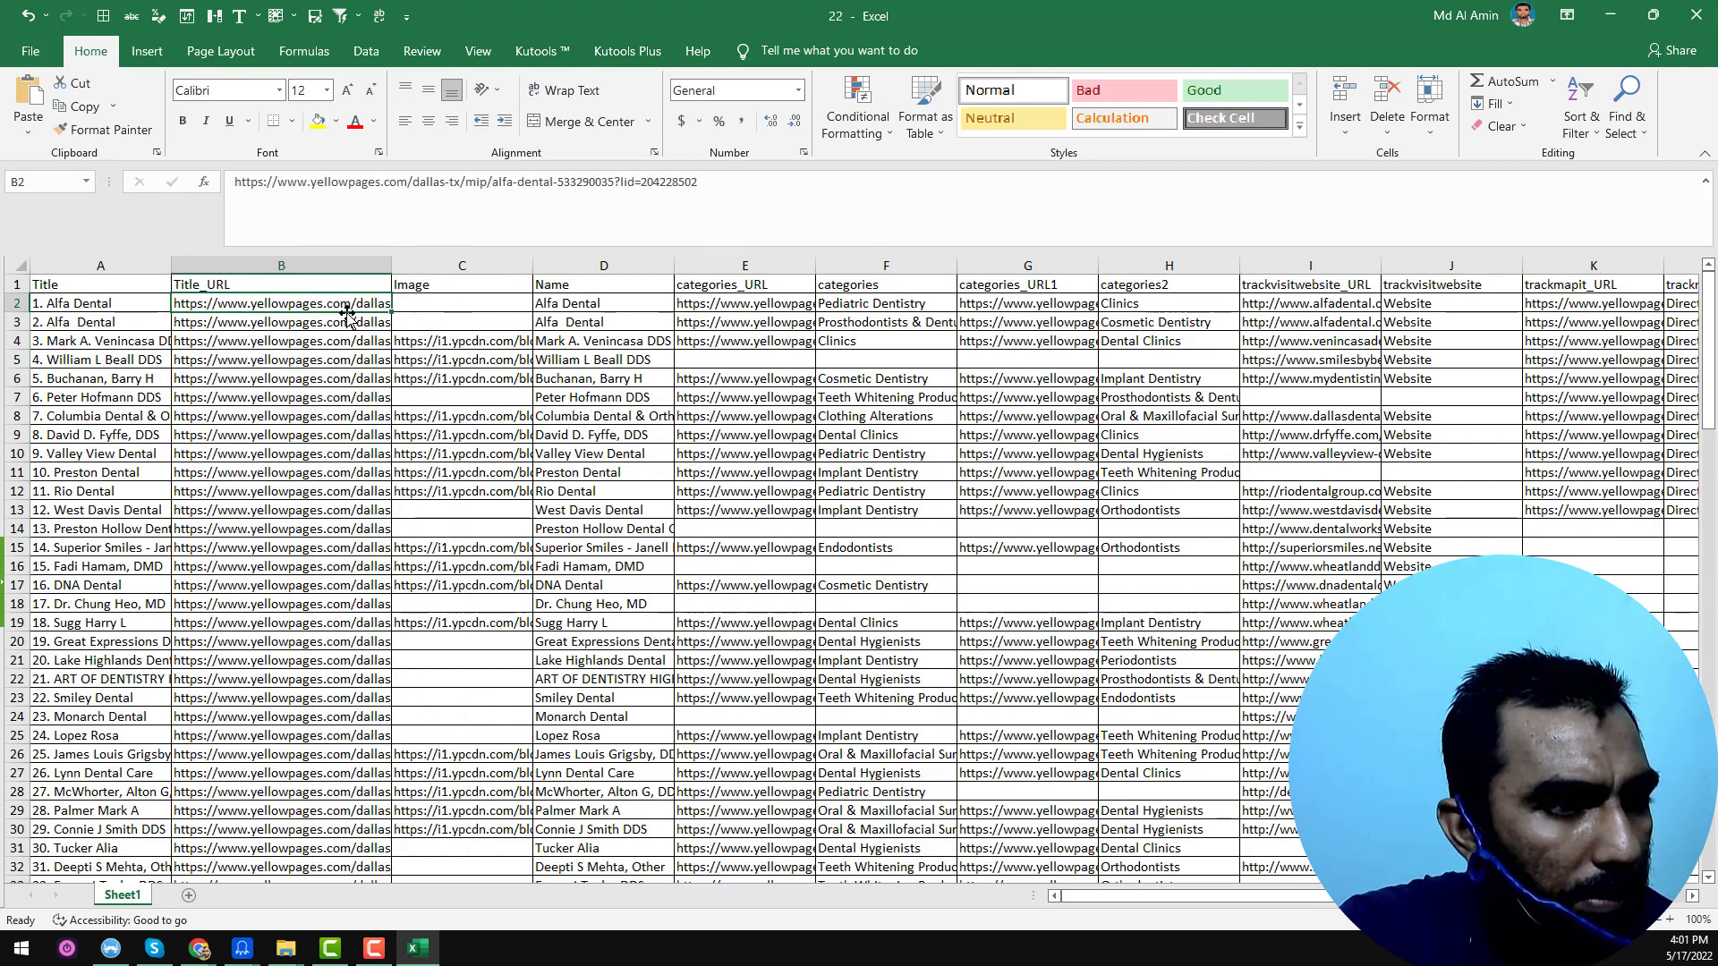
{"action": "left_click", "coordinate": [585, 303]}
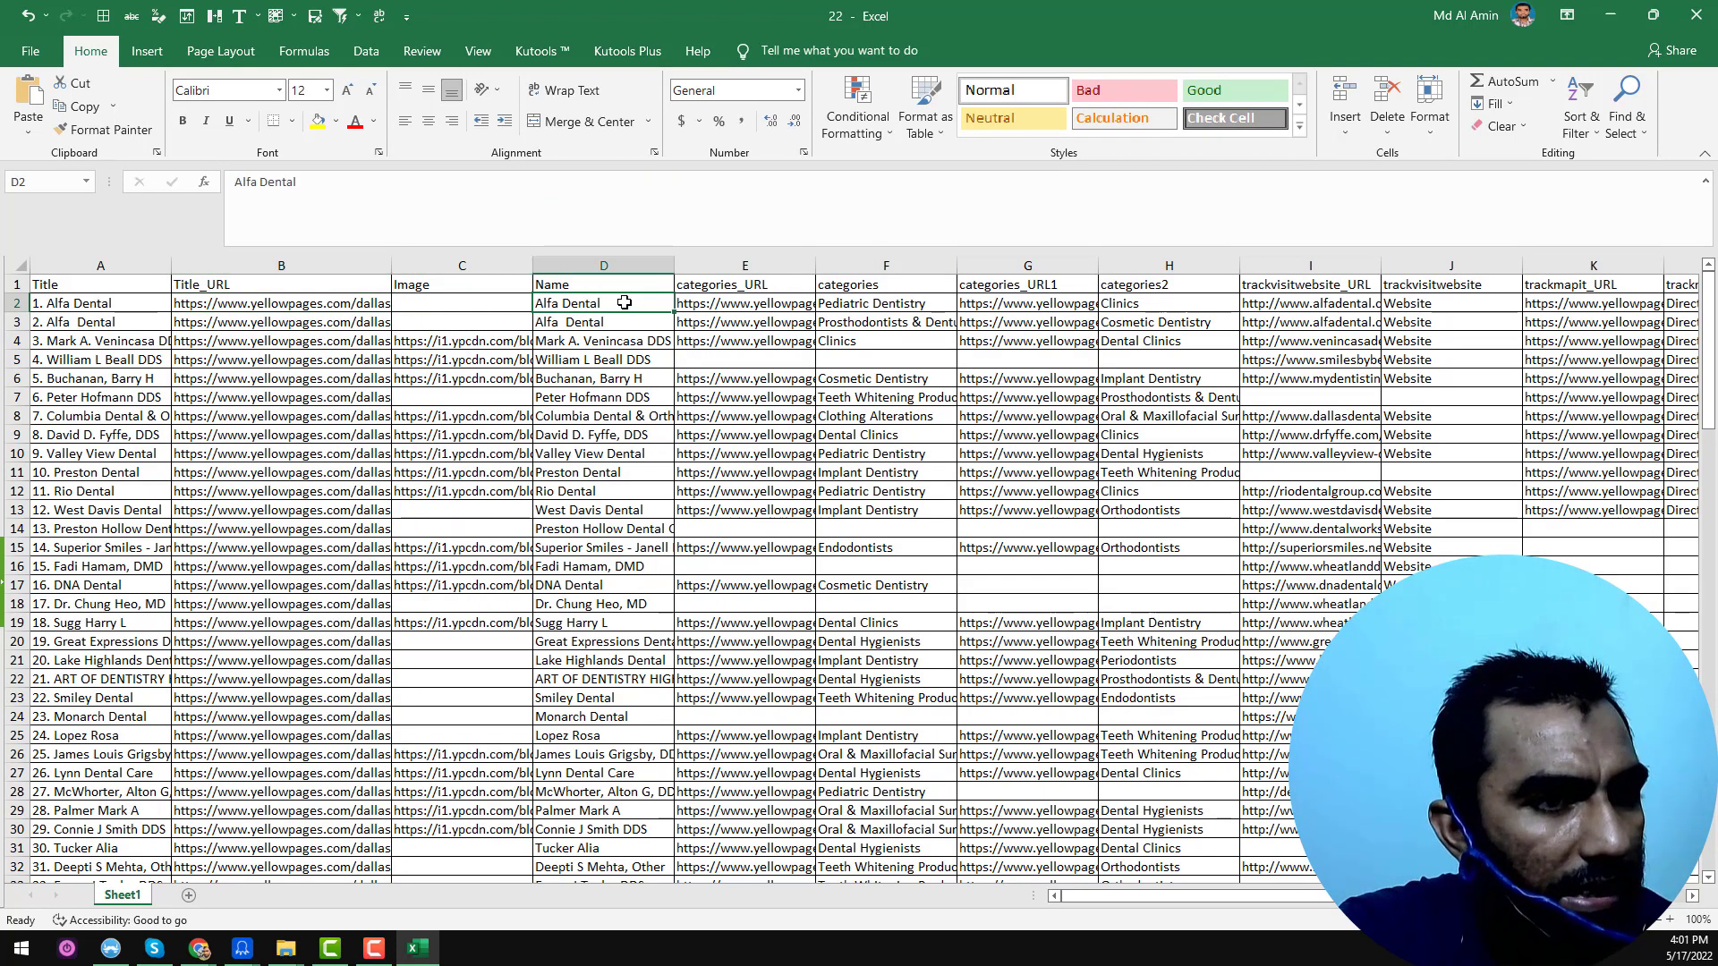
{"action": "left_click", "coordinate": [747, 303]}
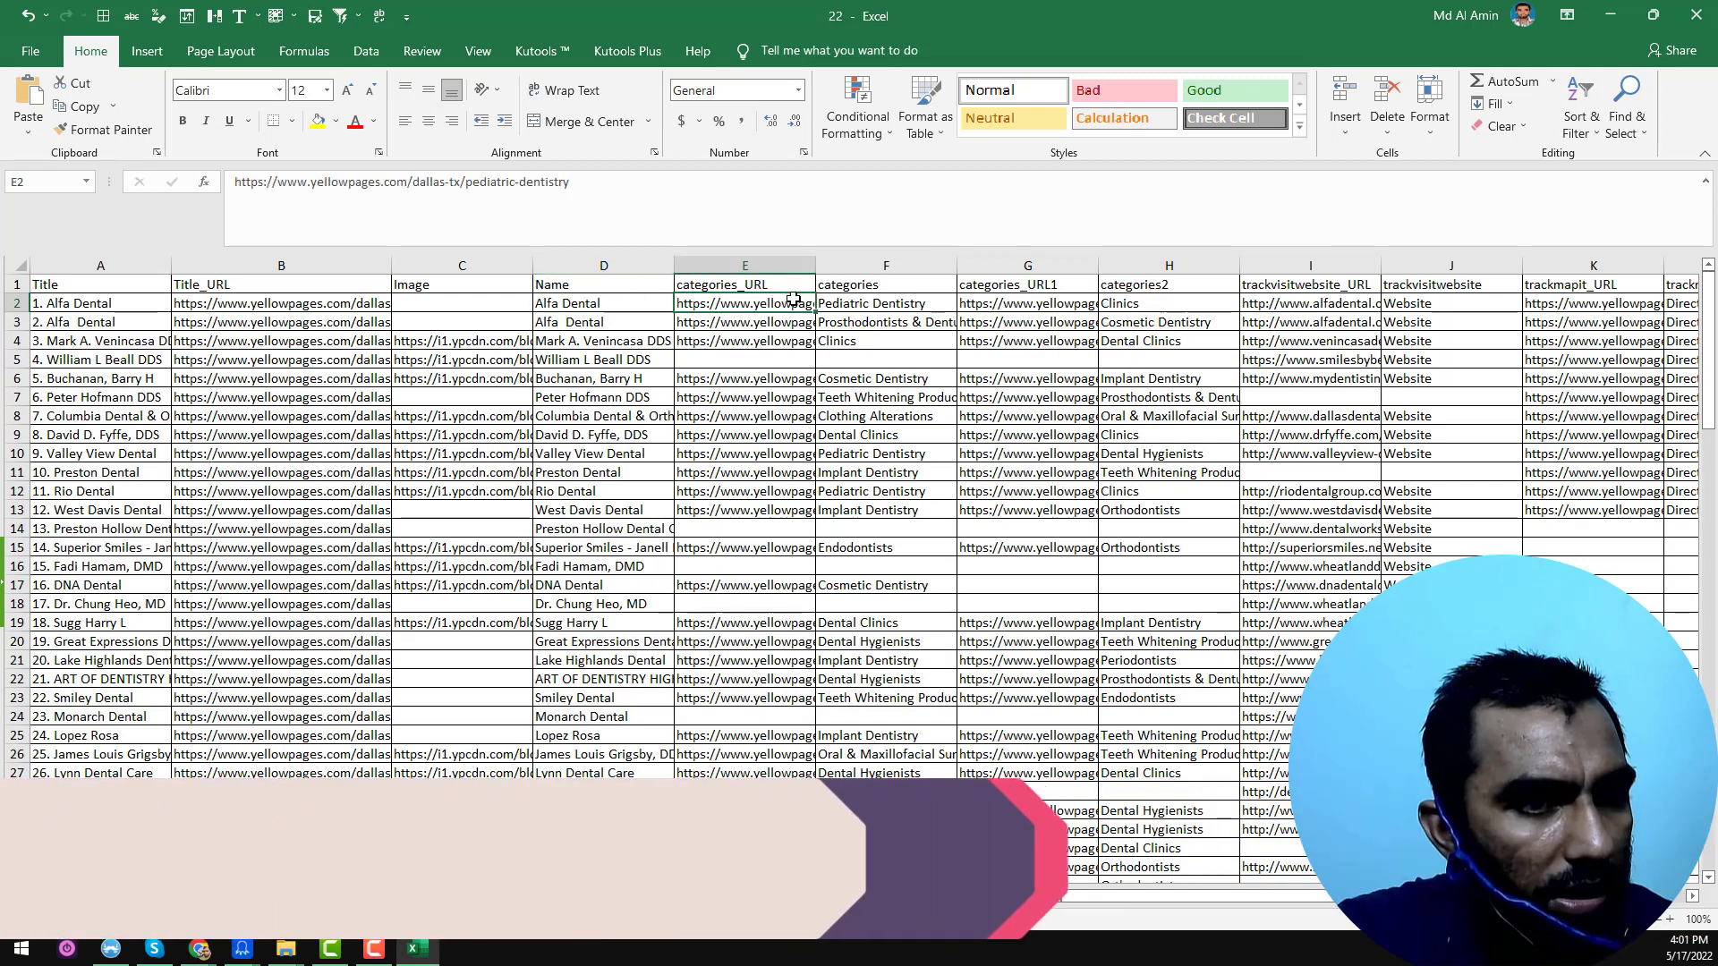
{"action": "left_click_drag", "start_coordinate": [819, 262], "coordinate": [858, 263]}
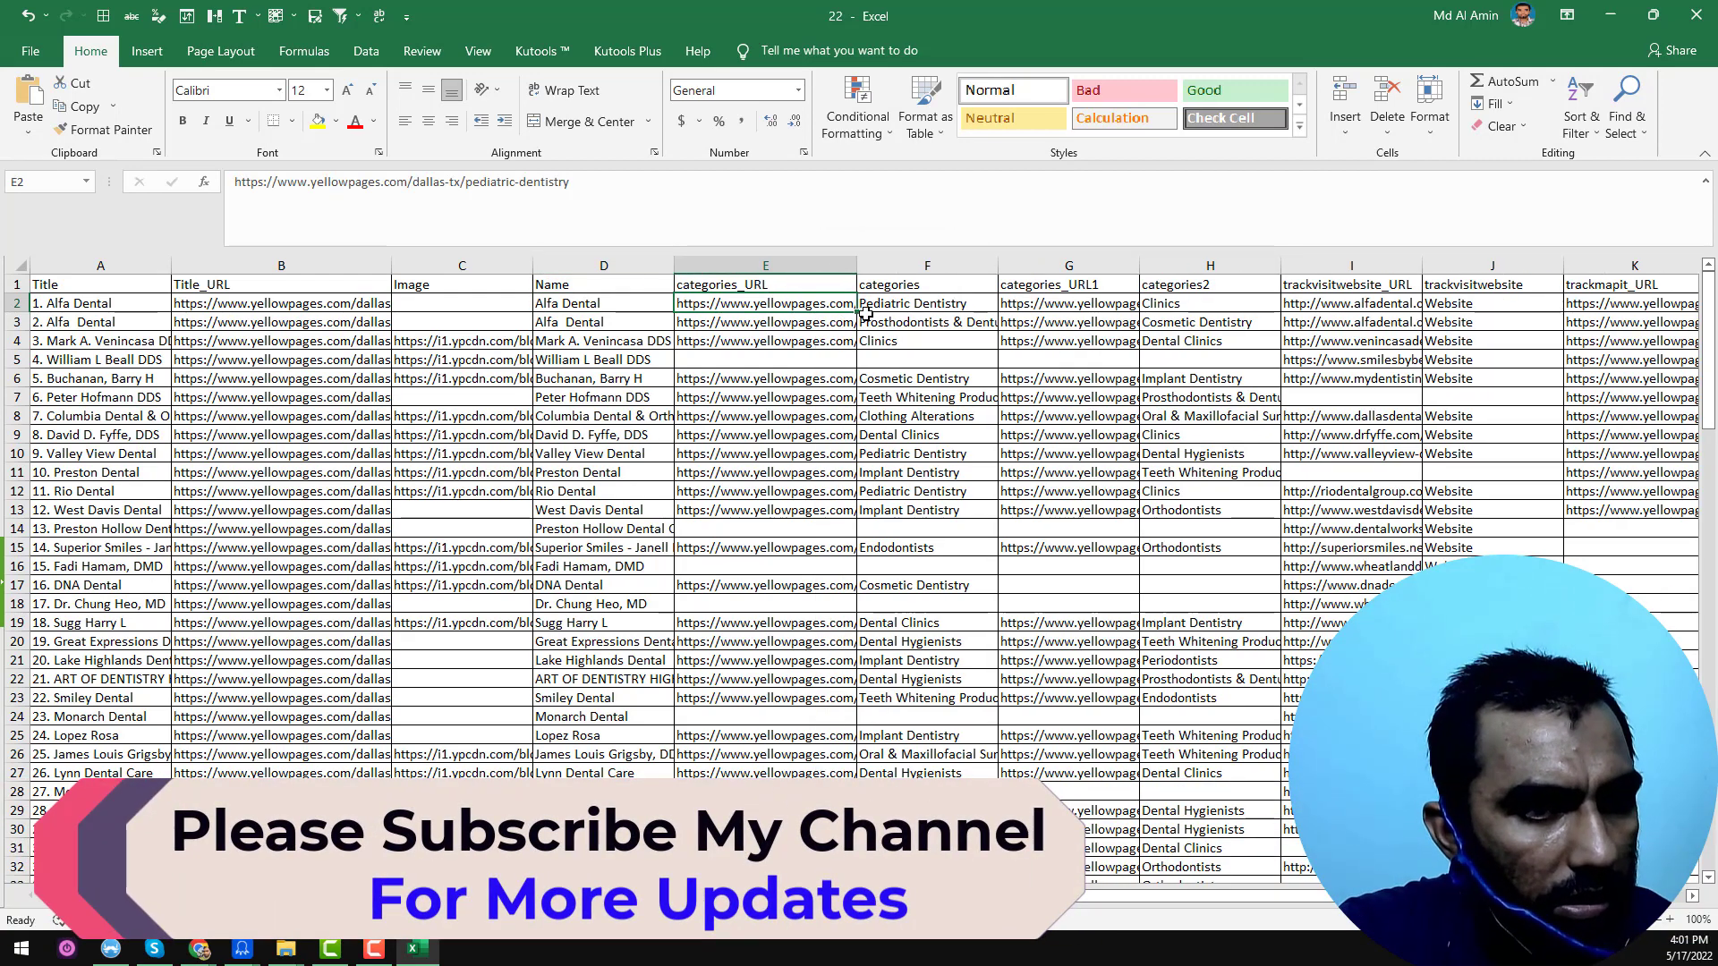
Step: Review the first listing's fields across row 2, then return to Yellow Pages in Chrome
{"action": "left_click", "coordinate": [979, 308]}
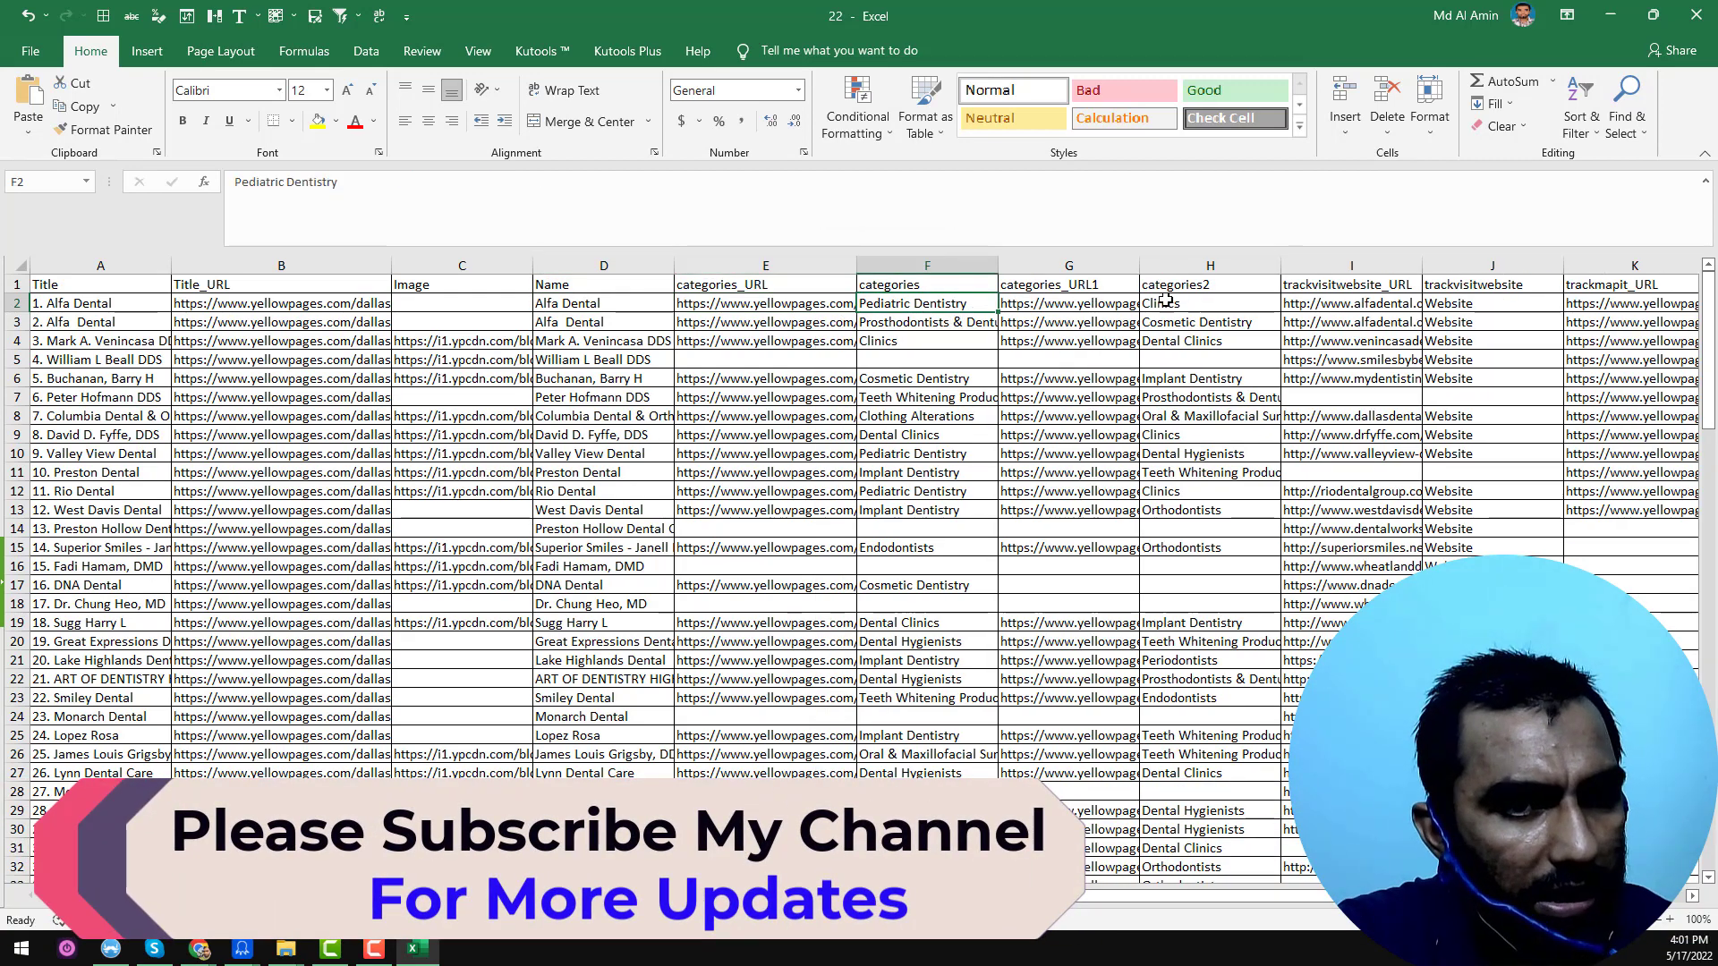
{"action": "left_click", "coordinate": [1194, 303]}
{"action": "key", "text": "Right"}
{"action": "key", "text": "Right"}
{"action": "key", "text": "Right"}
{"action": "key", "text": "Right"}
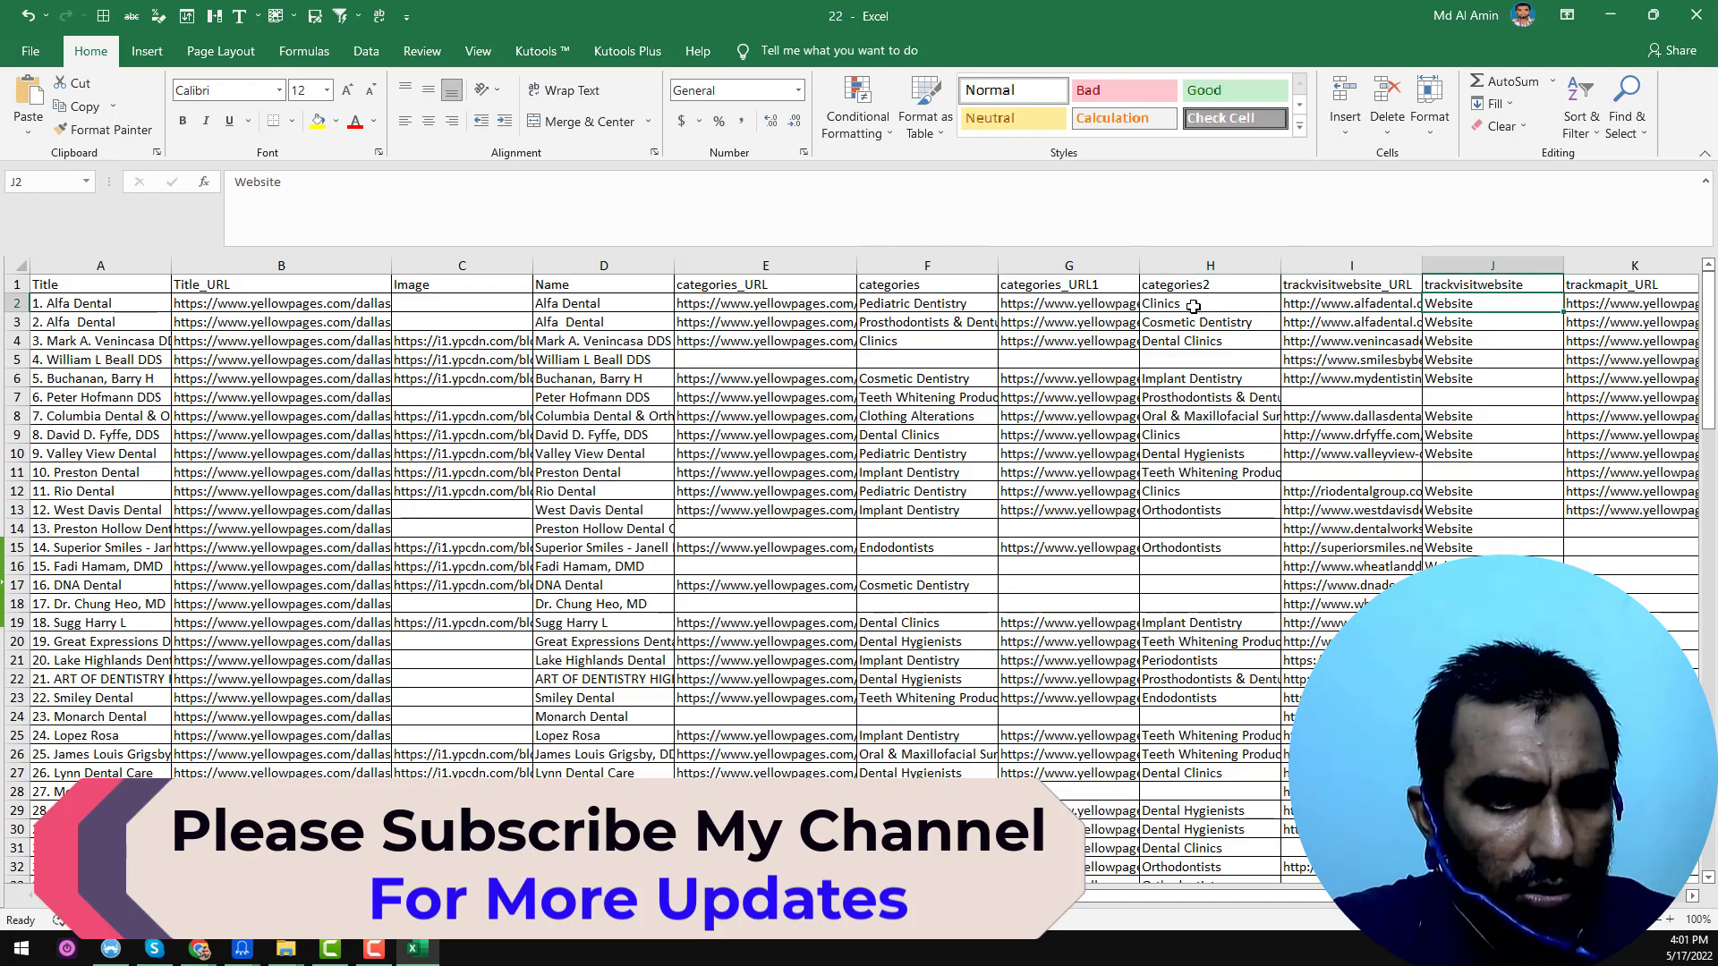
{"action": "key", "text": "Right"}
{"action": "key", "text": "Right"}
{"action": "key", "text": "Right"}
{"action": "key", "text": "Right"}
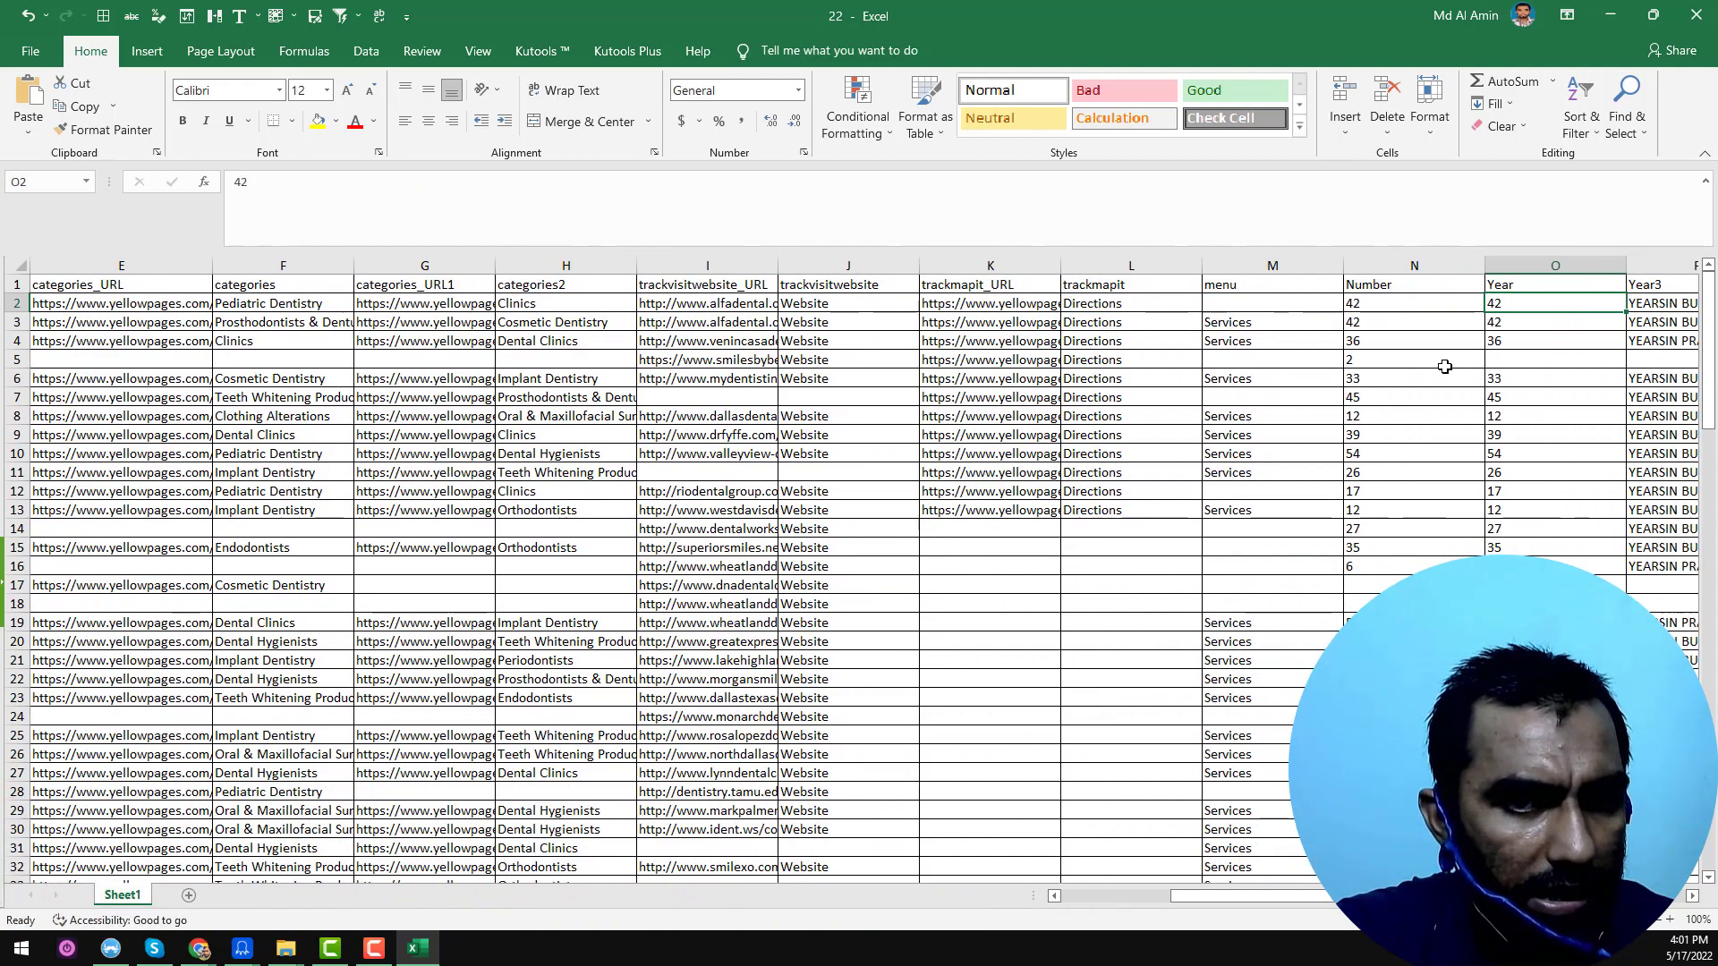
{"action": "key", "text": "Right"}
{"action": "key", "text": "Right"}
{"action": "key", "text": "Right"}
{"action": "key", "text": "Right"}
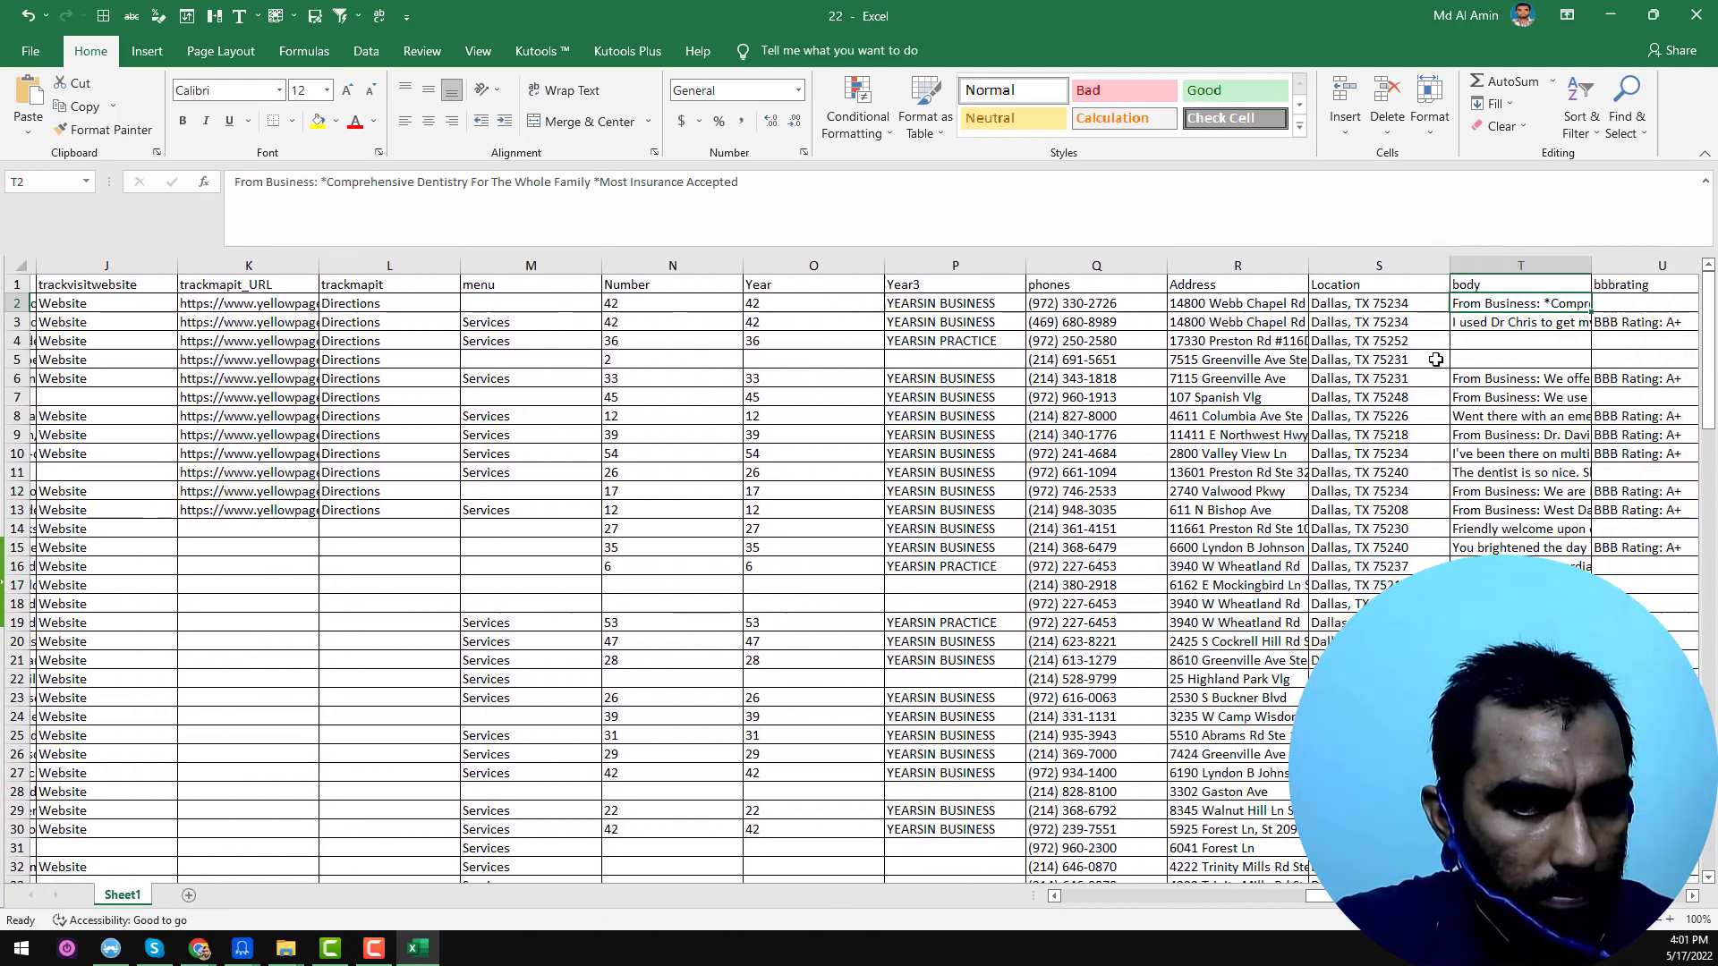
{"action": "key", "text": "alt+Tab"}
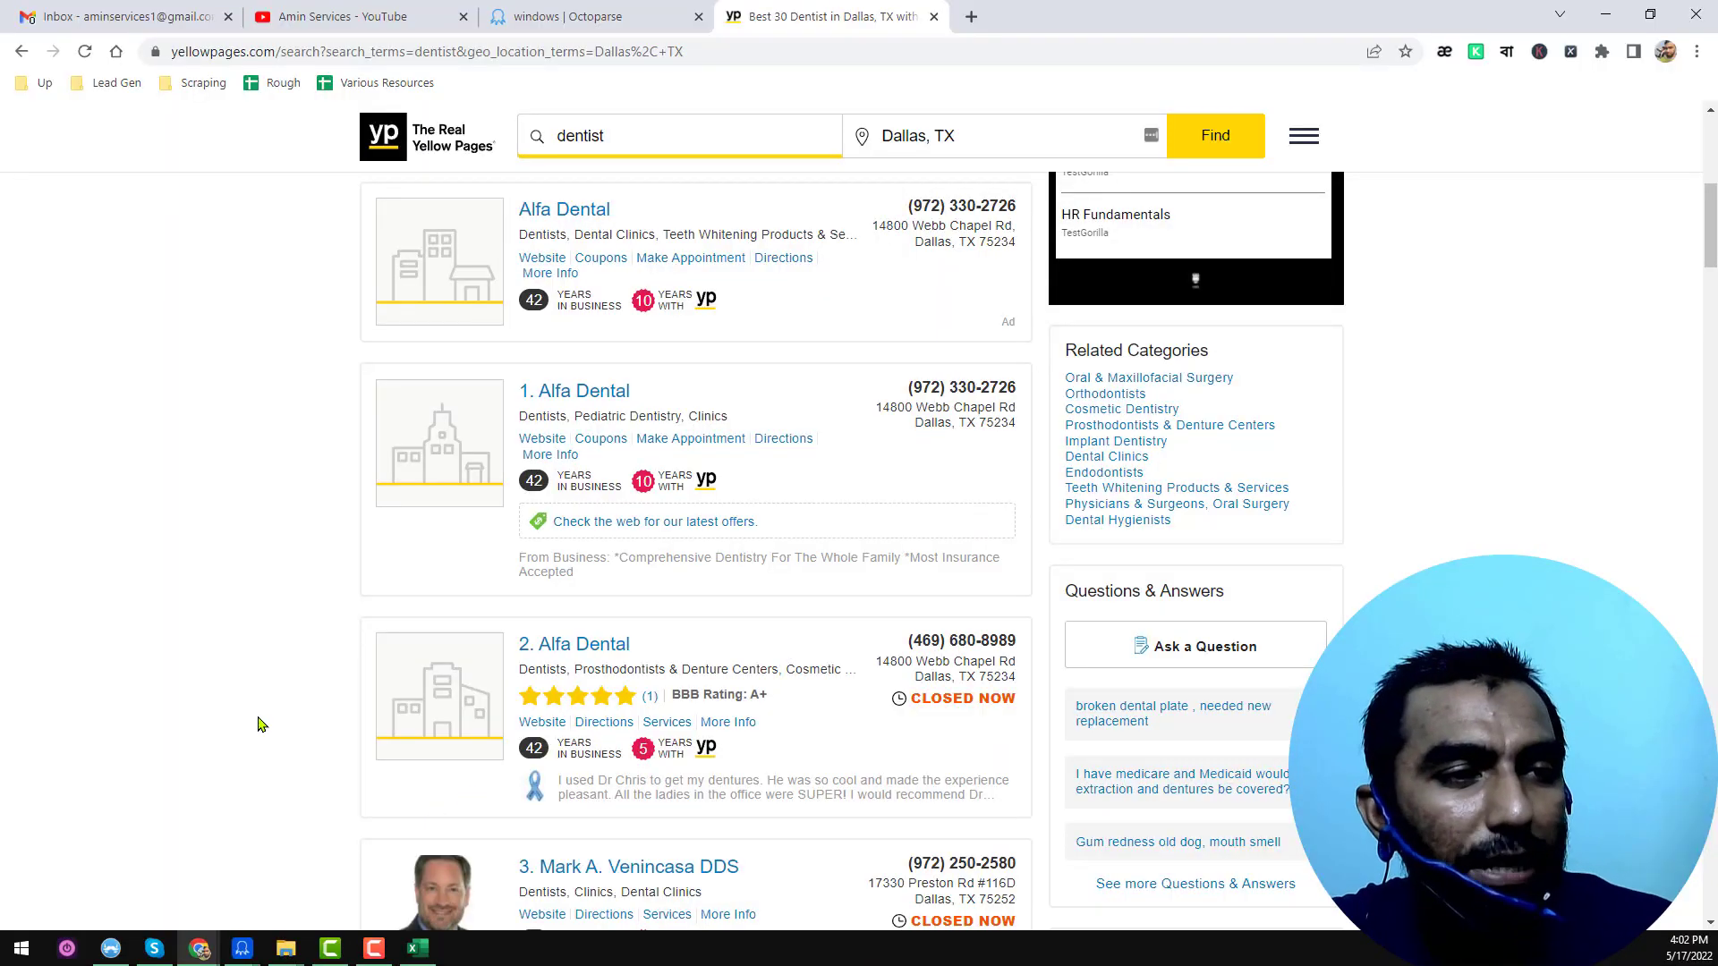